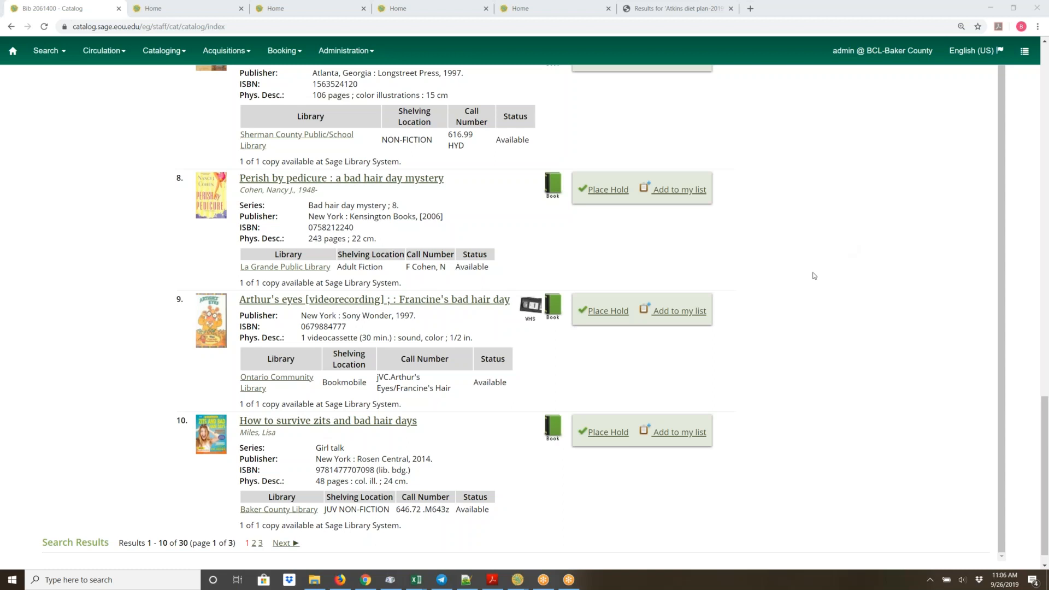
Open the large-print "Hair raiser" record from the "Bad hair day" search results for MARC editing
scroll(810, 289, up, 4)
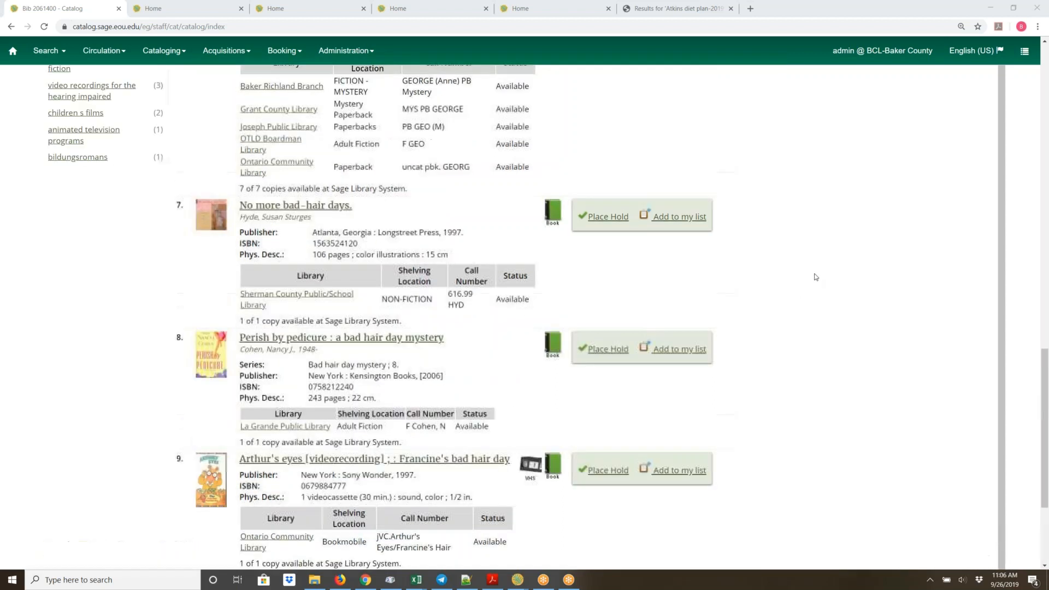
scroll(799, 306, up, 20)
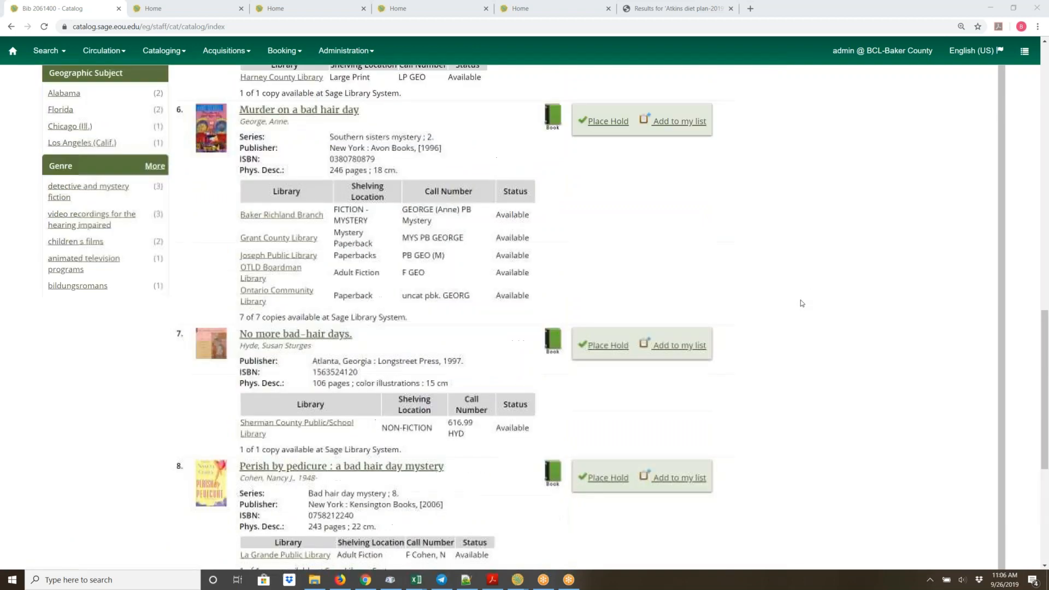
scroll(809, 297, up, 4)
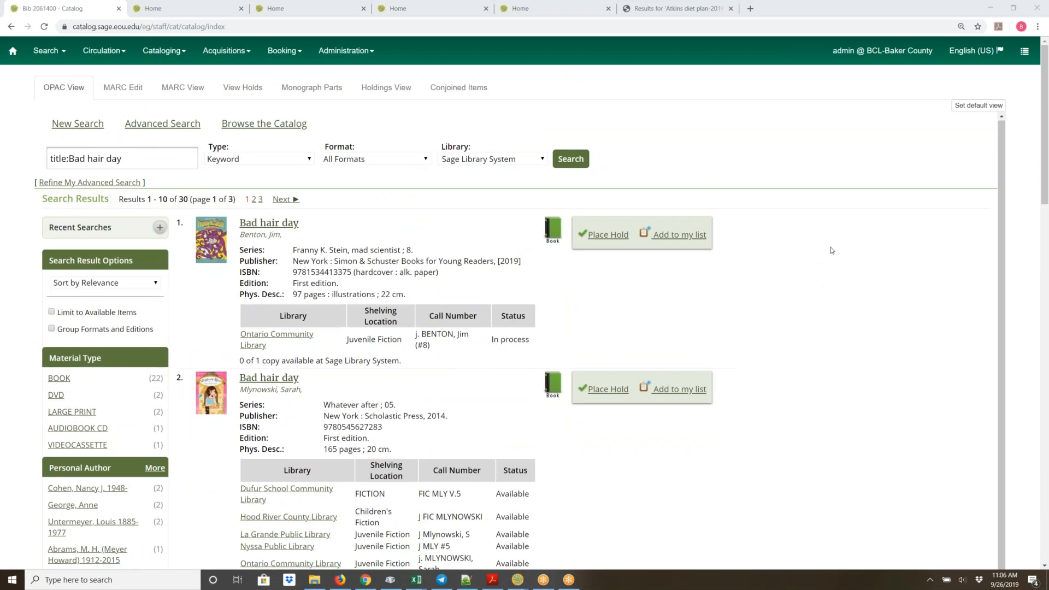
scroll(830, 250, down, 7)
scroll(834, 249, down, 4)
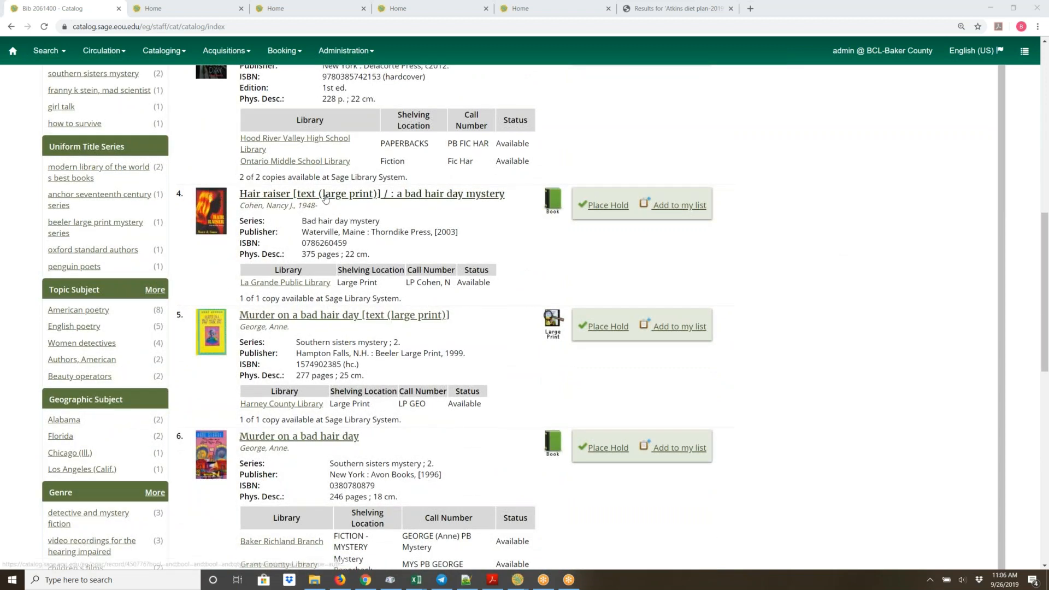
click(410, 194)
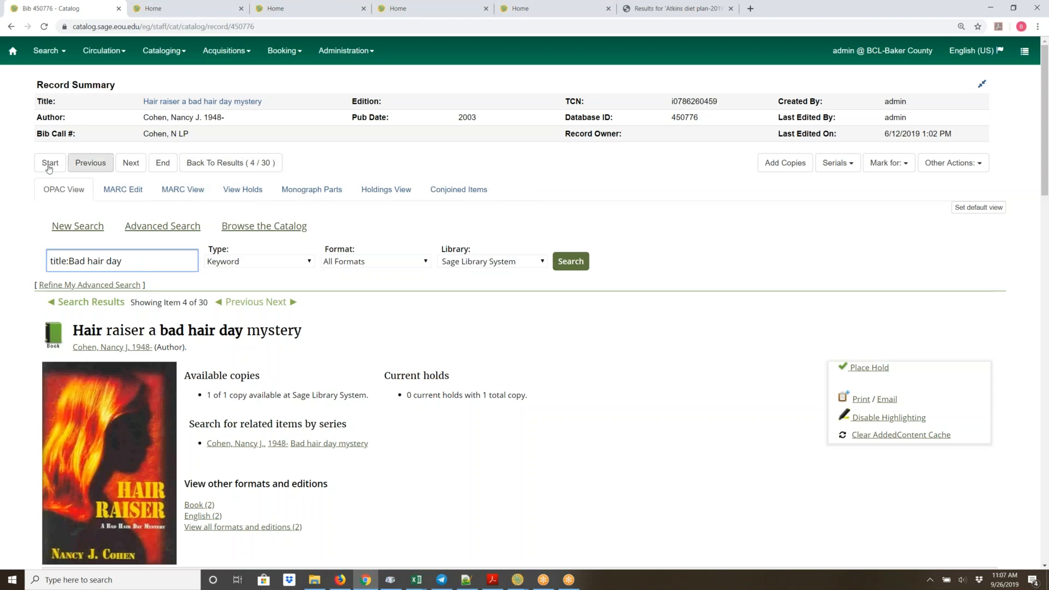
click(116, 191)
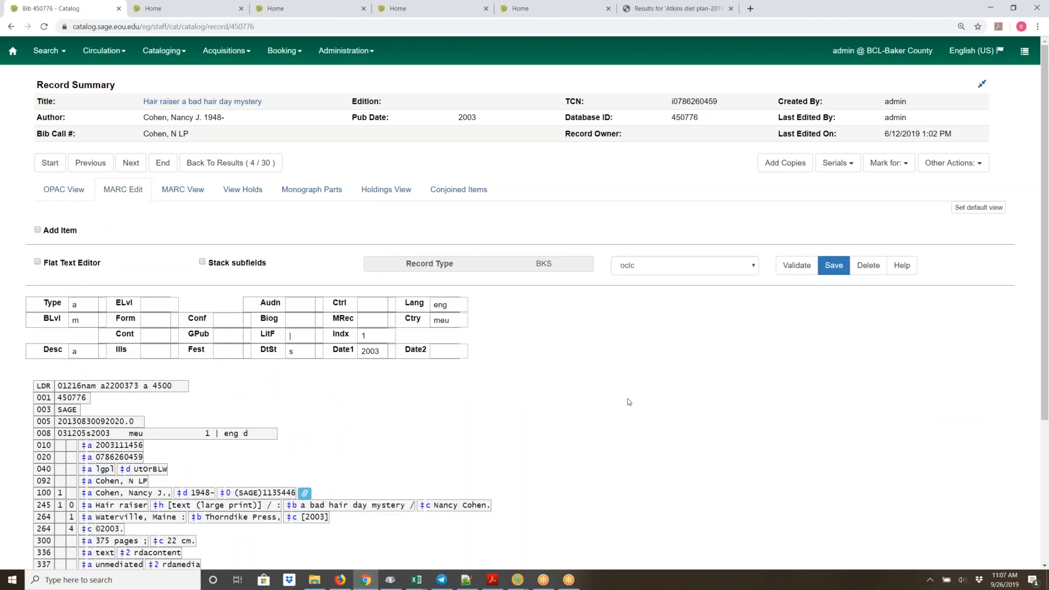
In the flat text version of the MARC record, delete the 994 and 945 field lines without leaving a blank line
scroll(632, 373, down, 3)
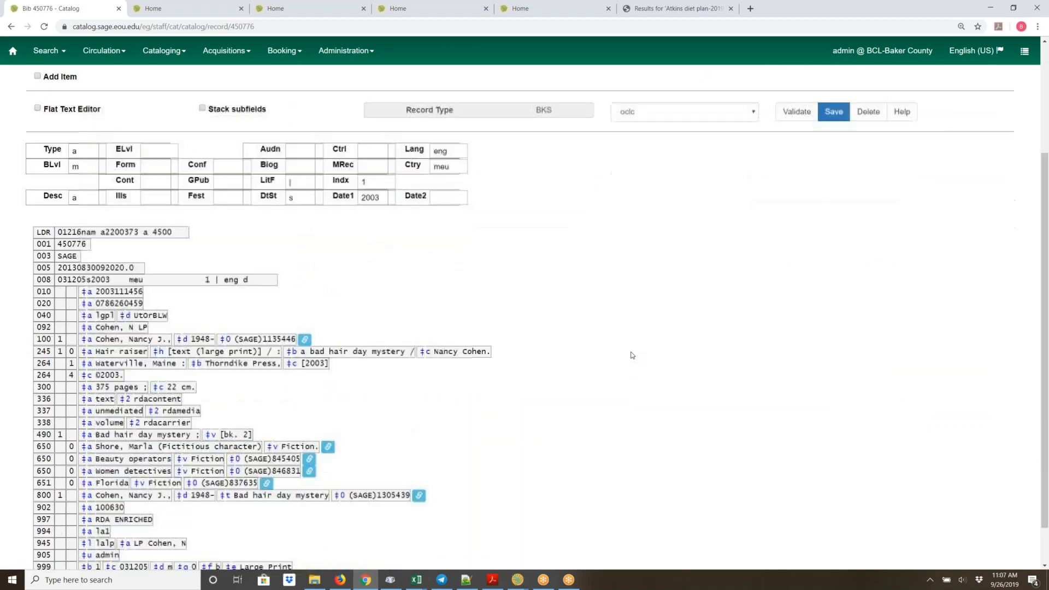
scroll(687, 228, down, 1)
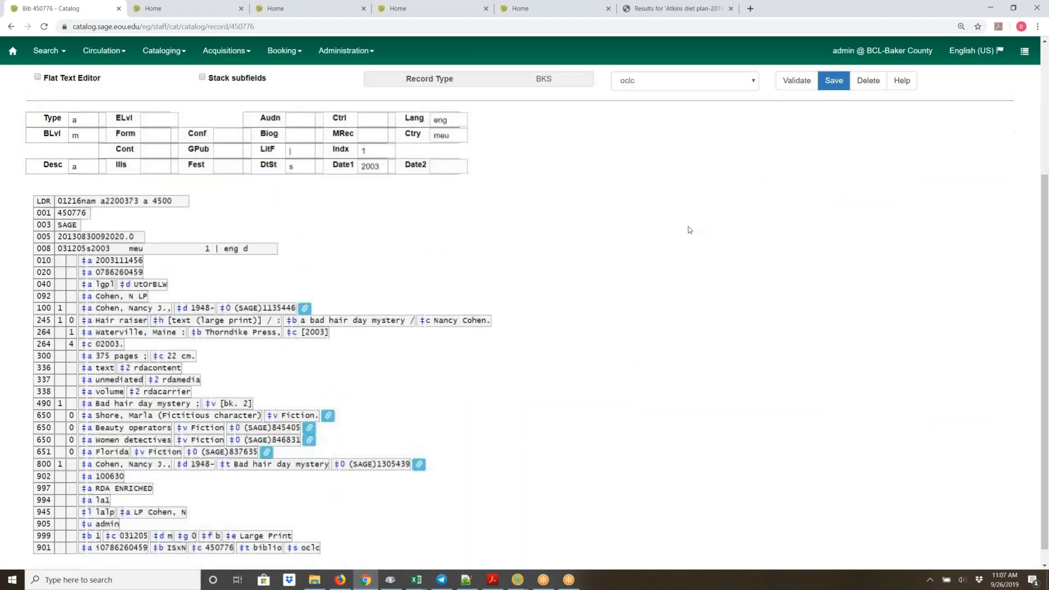
scroll(675, 225, up, 3)
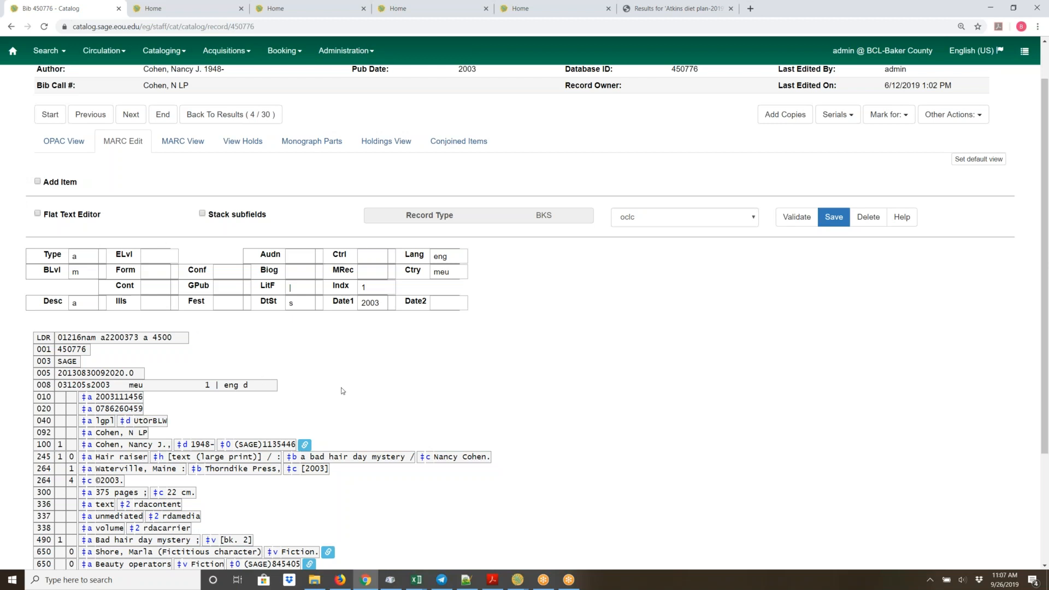
scroll(604, 338, down, 2)
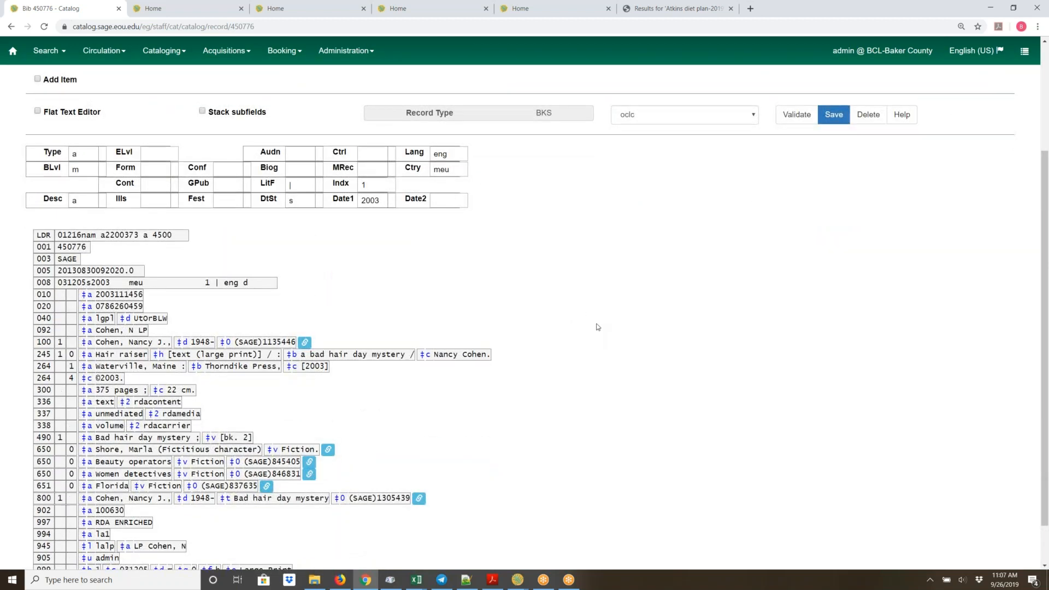
scroll(597, 327, down, 1)
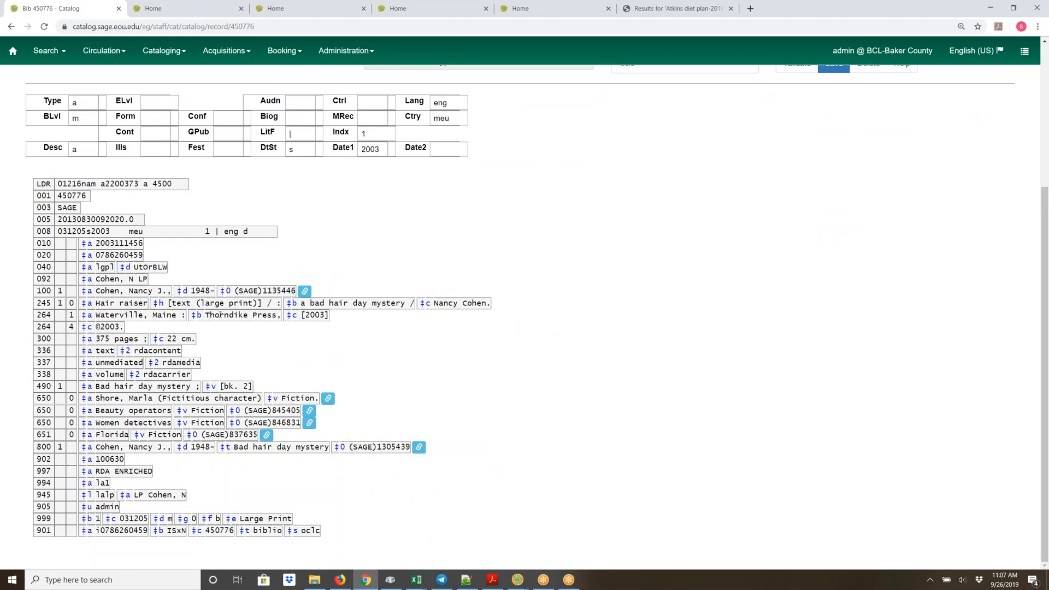
scroll(60, 233, up, 3)
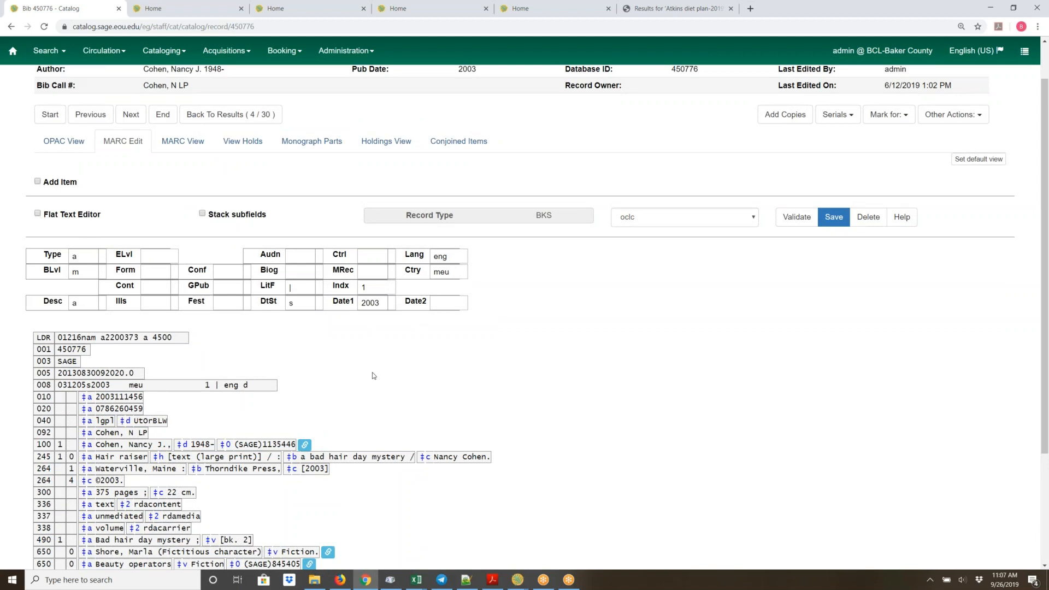
click(37, 214)
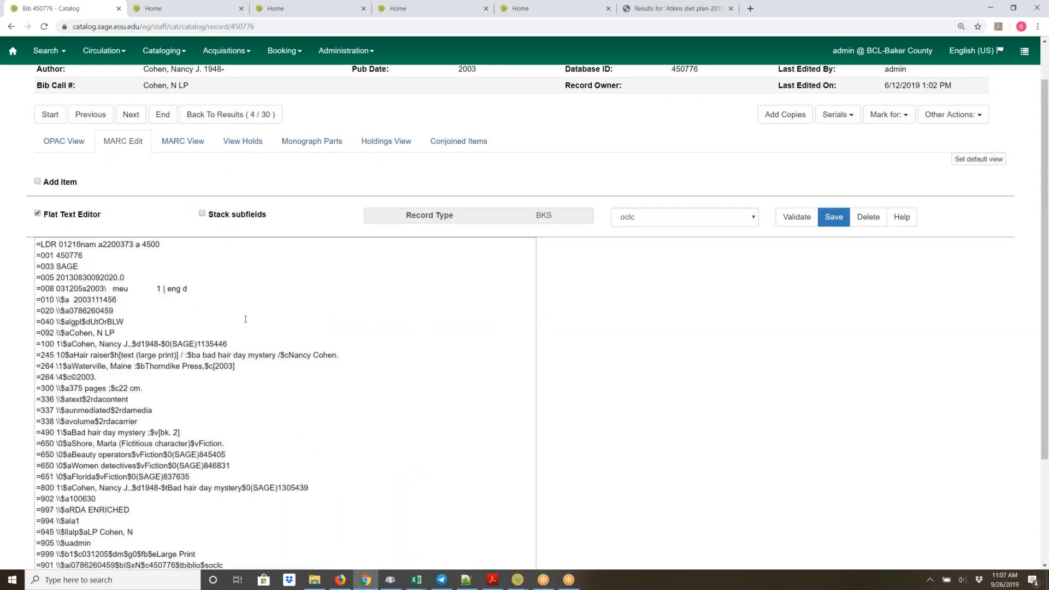
scroll(370, 336, down, 2)
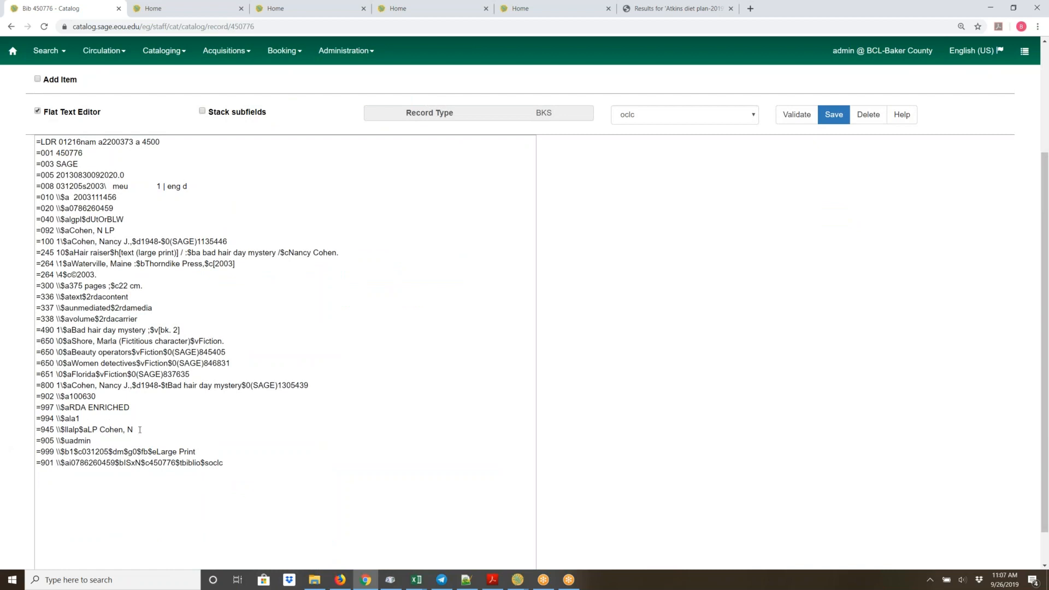
drag(140, 429, 36, 421)
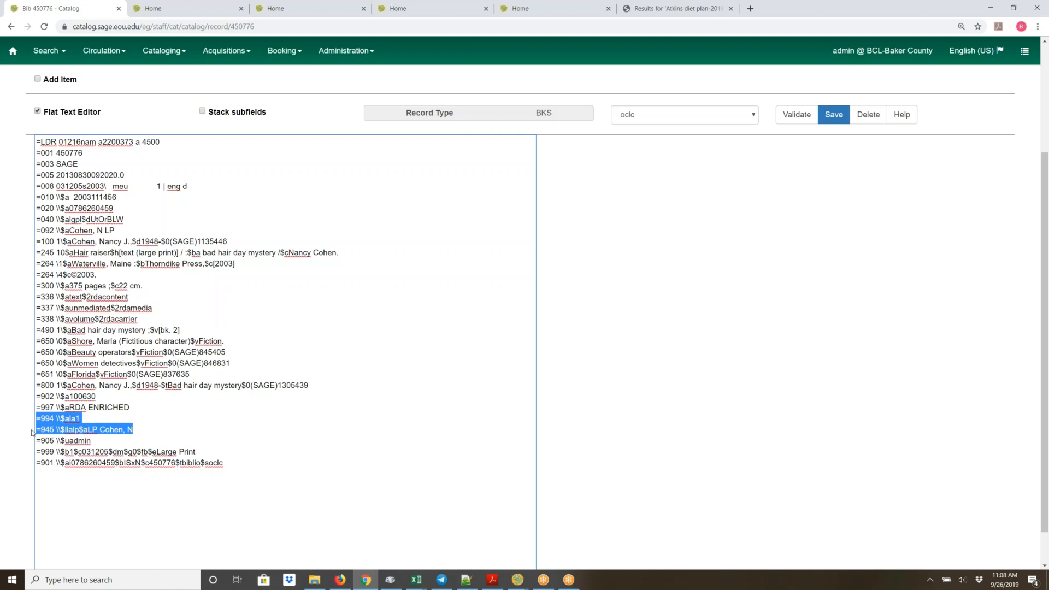
key(BackSpace)
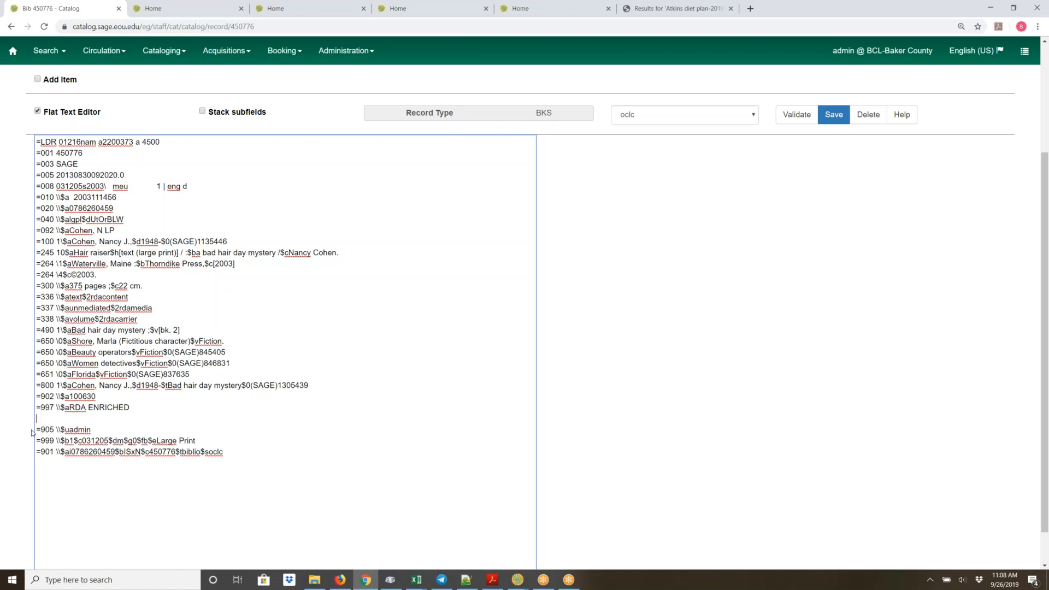
key(BackSpace)
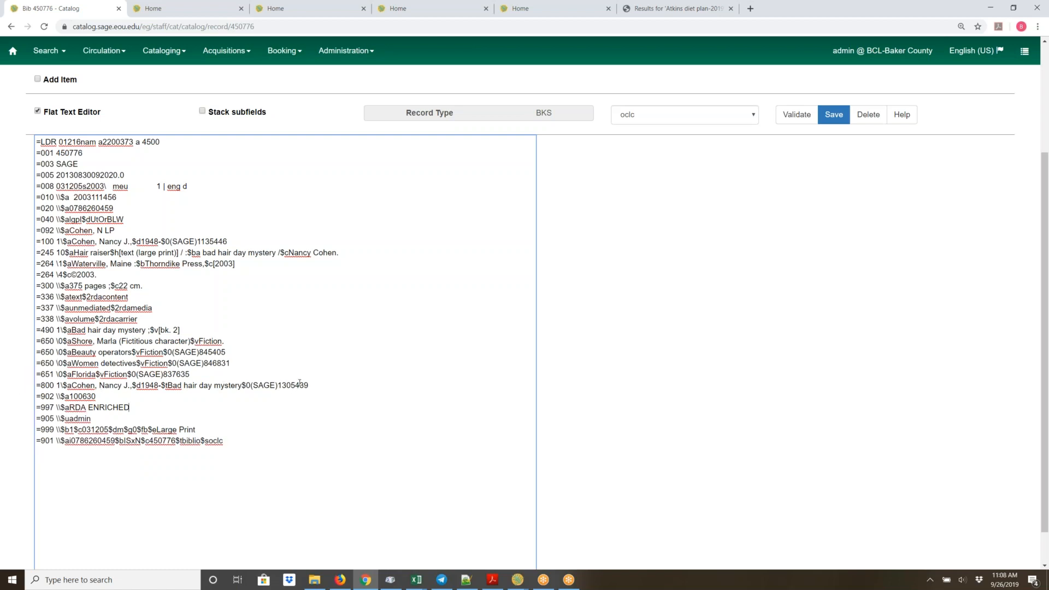
Switch the MARC record from flat text back to the structured field editor
scroll(300, 383, up, 1)
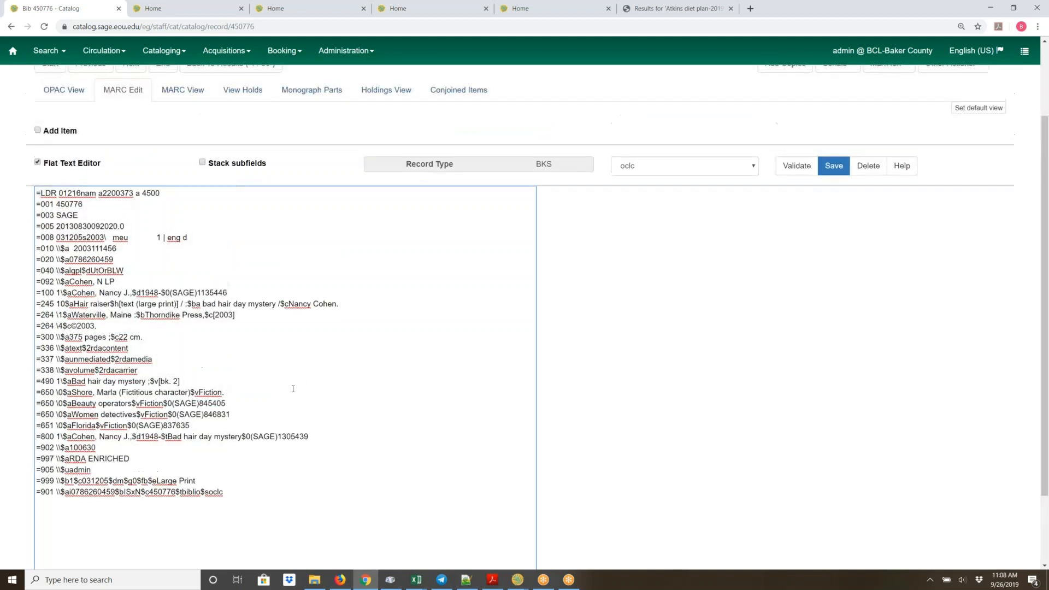
scroll(293, 388, up, 2)
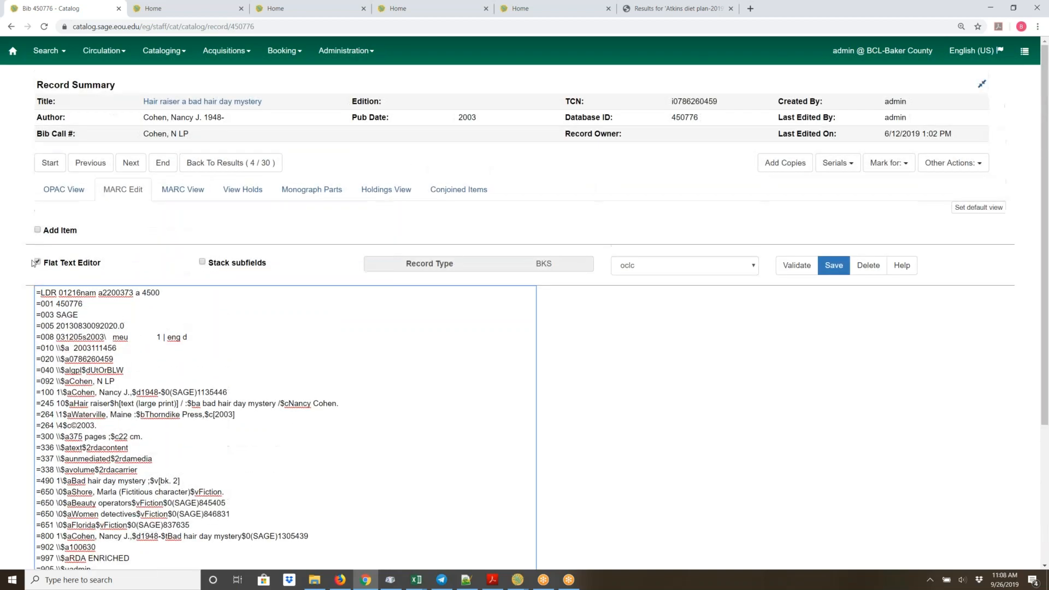
click(38, 262)
click(37, 263)
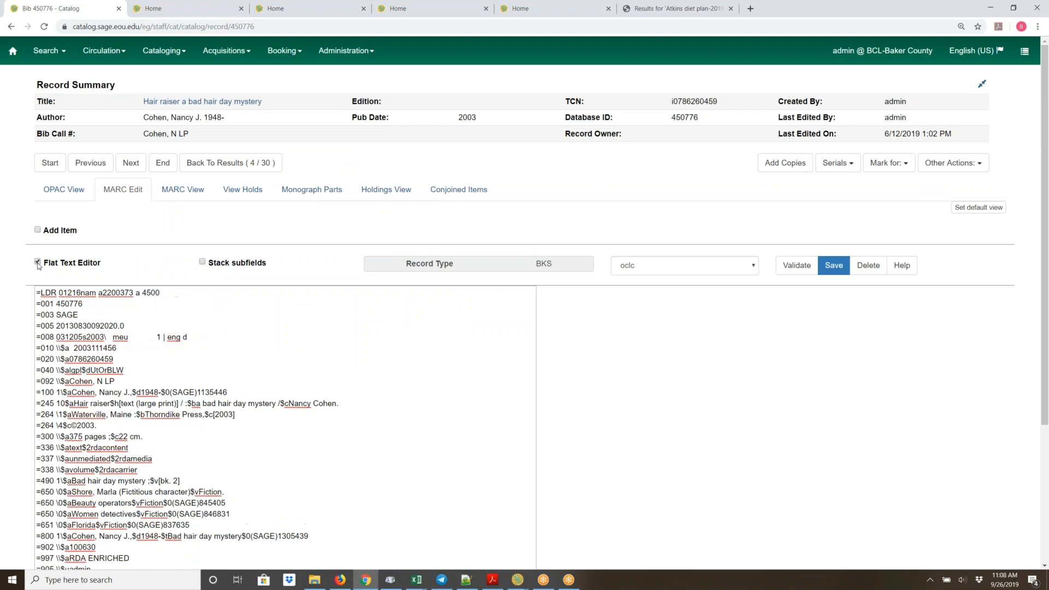
click(37, 262)
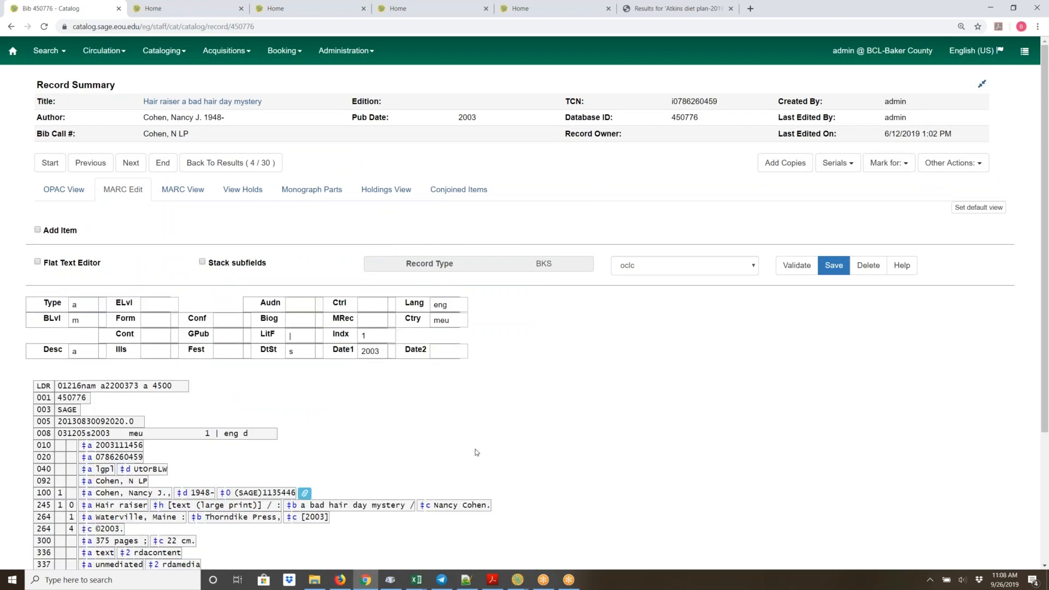
Set the LitF fixed field to 1: Fiction (not further specified)
scroll(527, 446, down, 1)
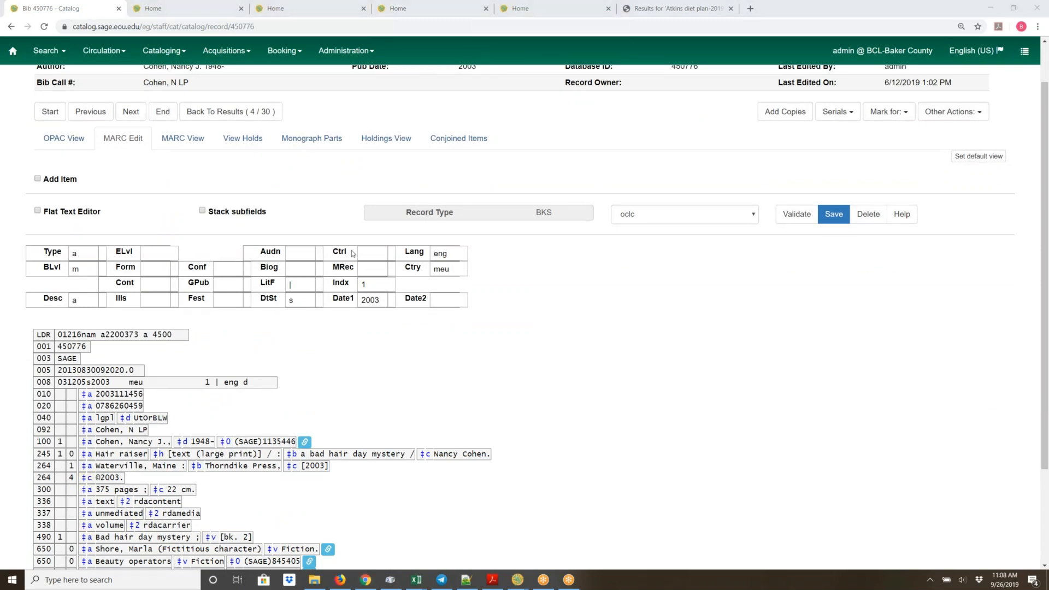
click(301, 285)
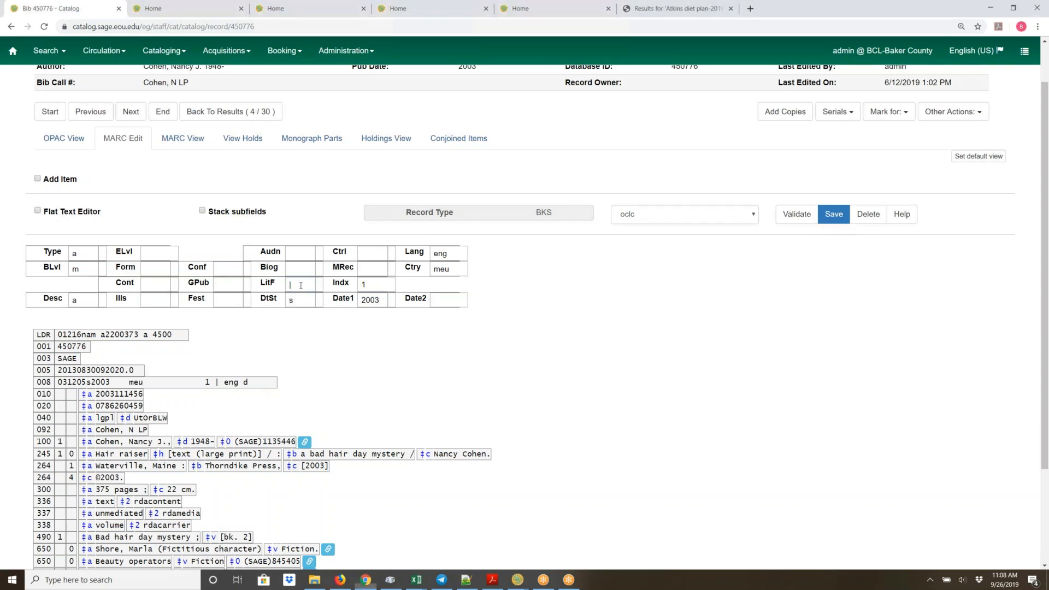
click(300, 285)
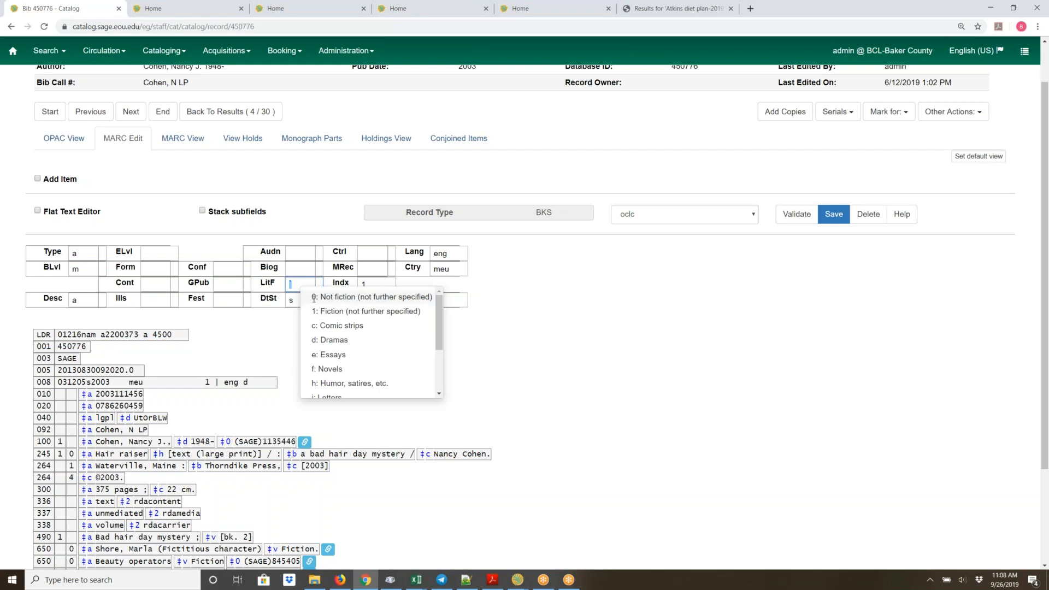
click(327, 312)
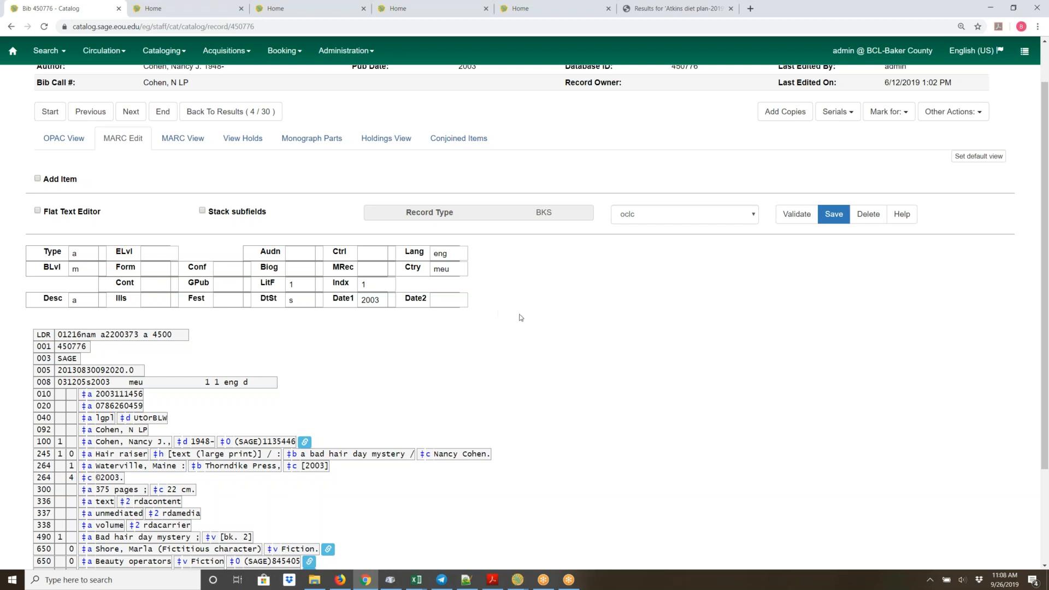
Remove the extra slash from 245 subfield h so it reads "[text (large print)] :"
scroll(521, 318, down, 2)
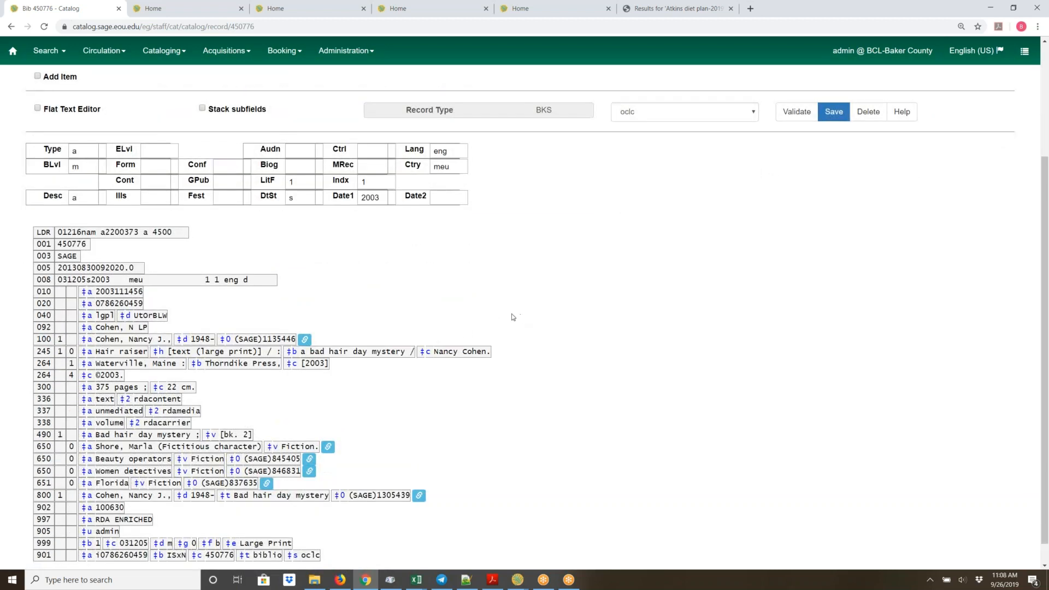
triple_click(277, 353)
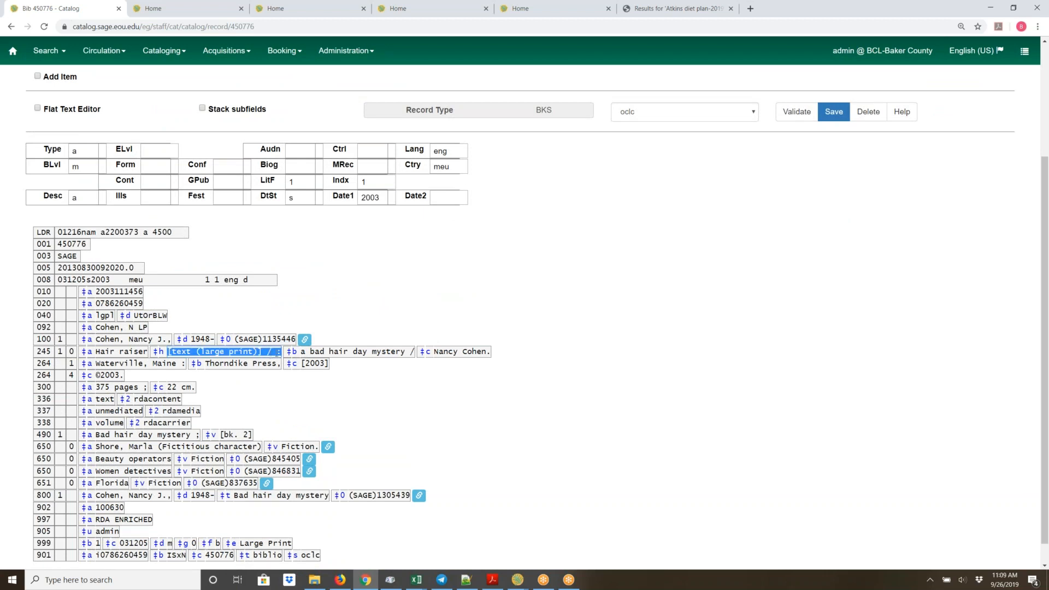
click(278, 353)
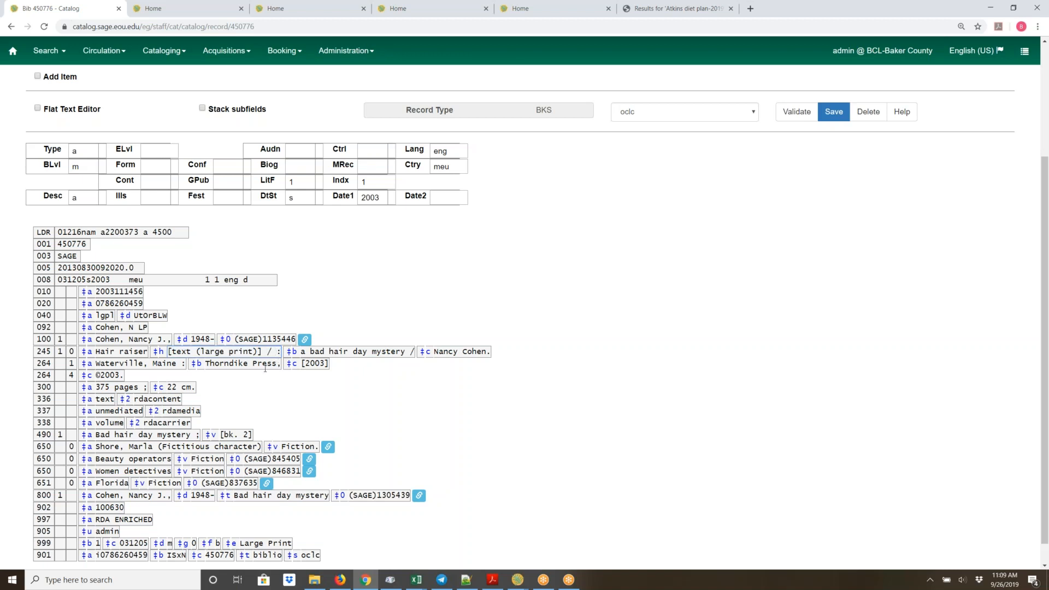
key(BackSpace)
key(BackSpace)
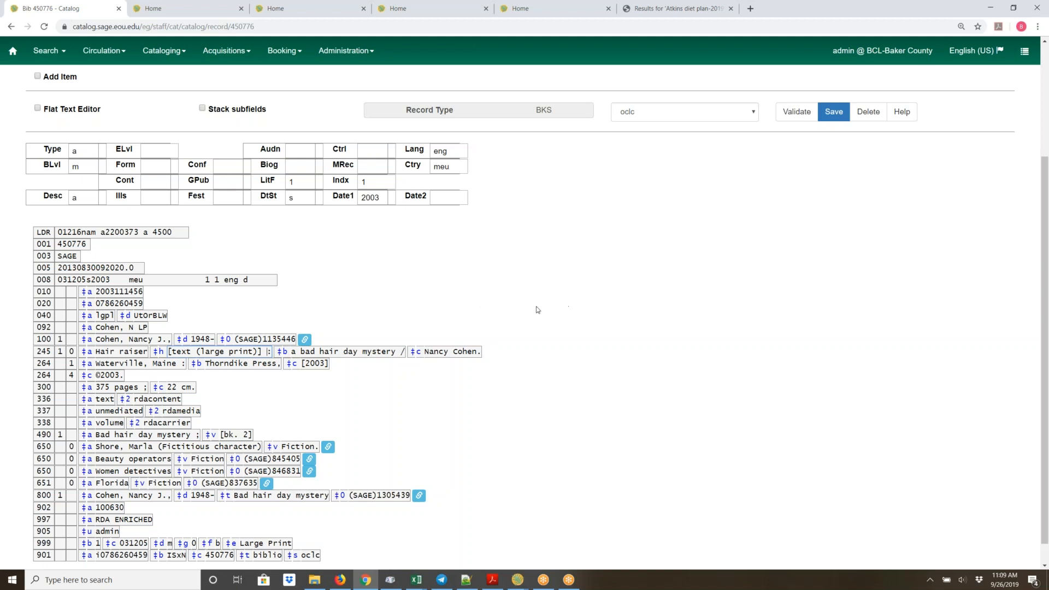
Set the Form fixed field to d: Large print
click(151, 168)
click(149, 168)
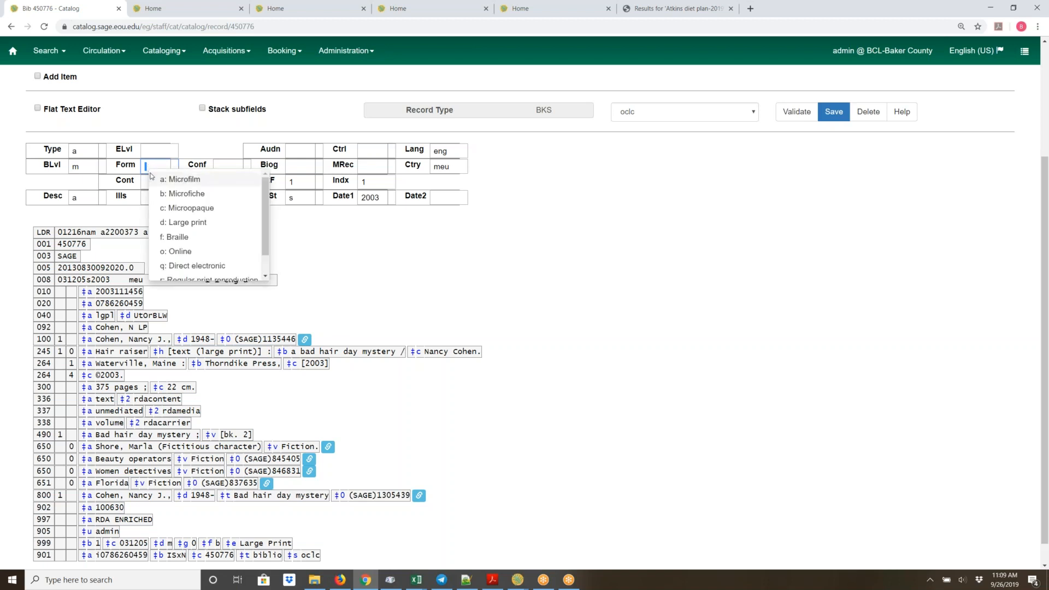
click(182, 223)
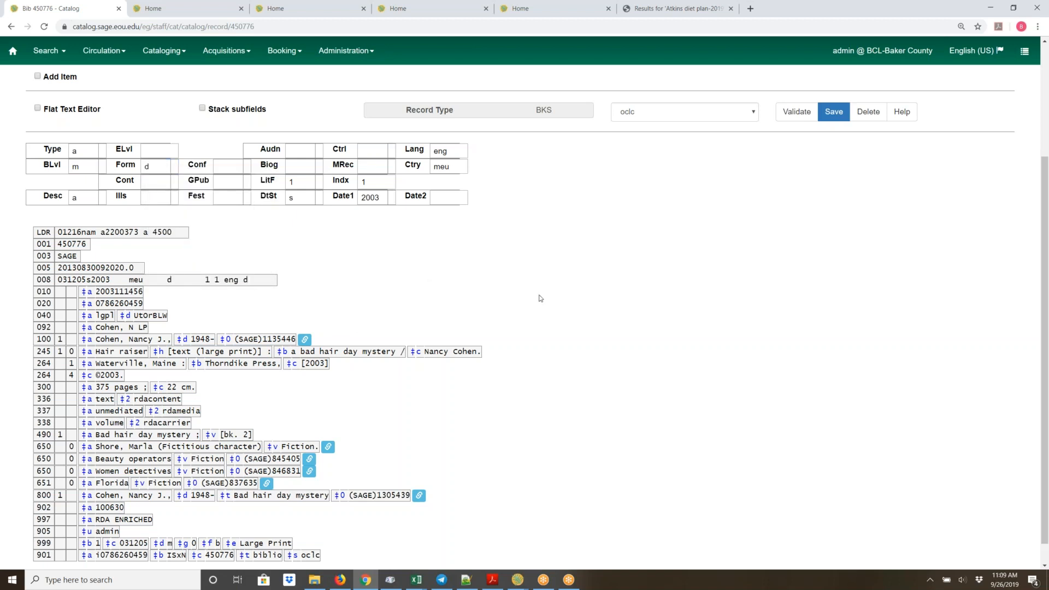
Delete the entire 902 field from the MARC record
scroll(540, 295, down, 1)
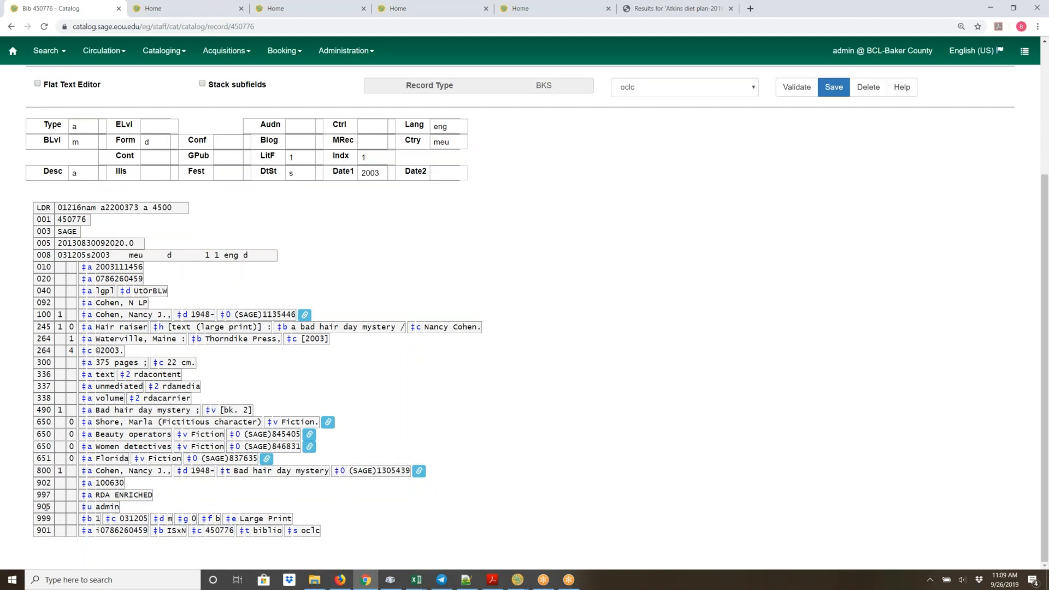
click(44, 483)
key(ctrl+Delete)
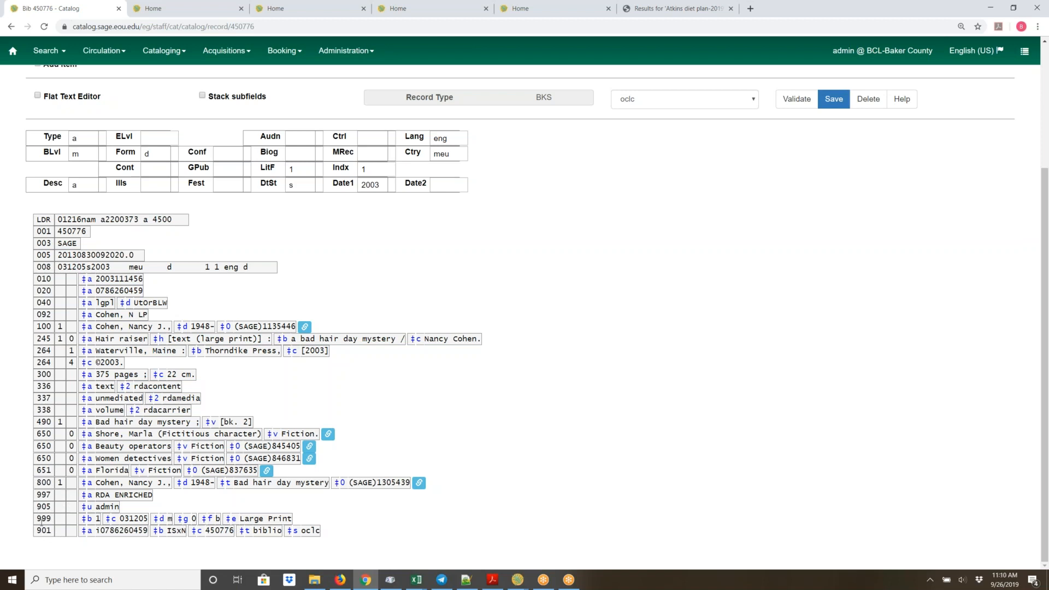
Delete subfields b and c from the 999 field
click(44, 518)
double_click(97, 519)
key(shift+Delete)
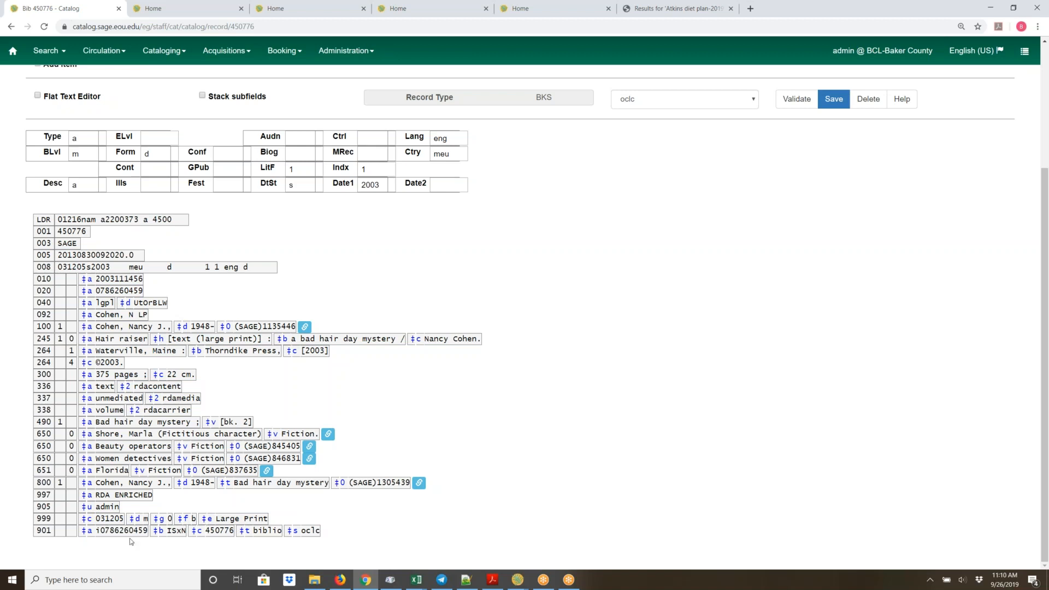
drag(124, 520, 92, 509)
key(shift+Delete)
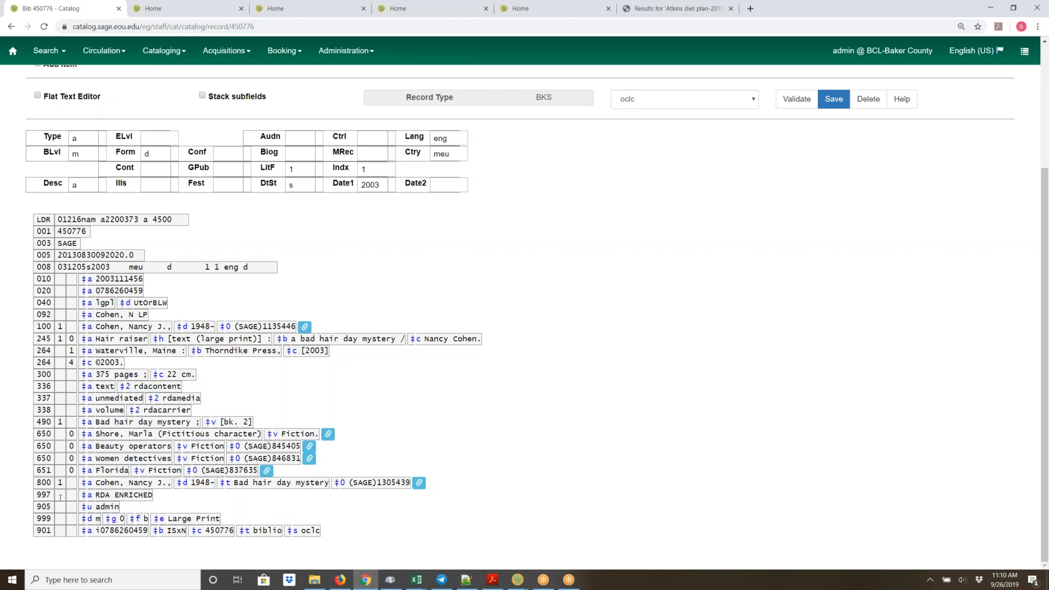
Delete subfields d, g and f from the 999 field, keeping only subfield e "Large Print"
click(98, 518)
key(shift+Delete)
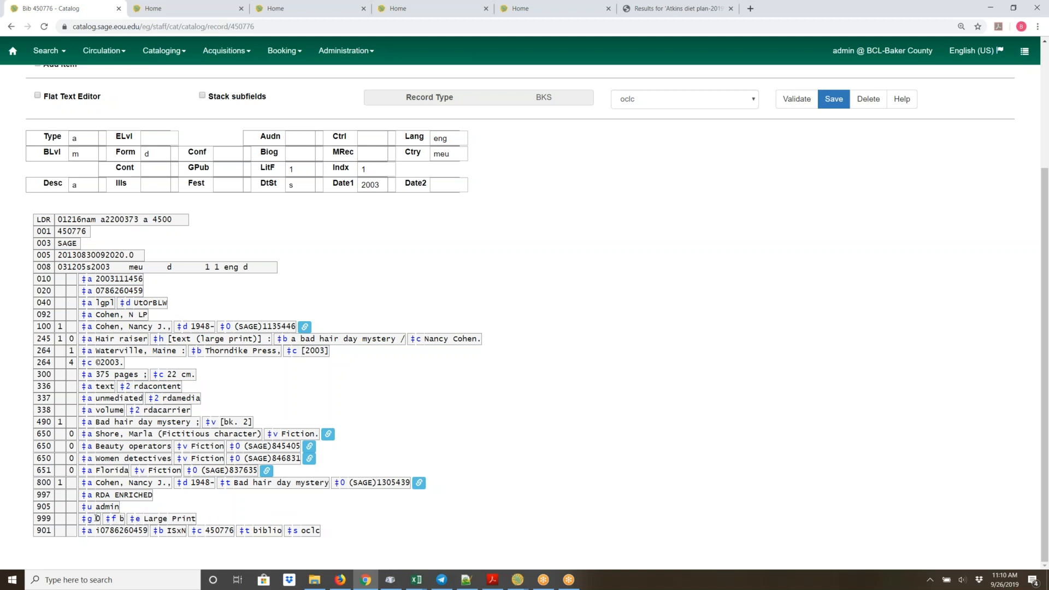
double_click(98, 518)
key(shift+Delete)
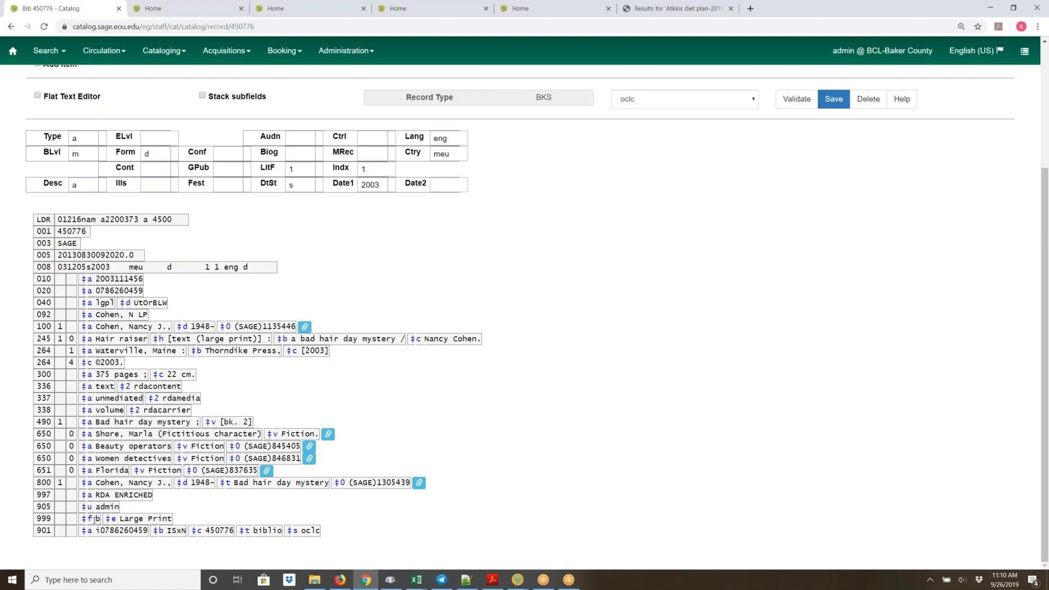
double_click(94, 518)
key(shift+Delete)
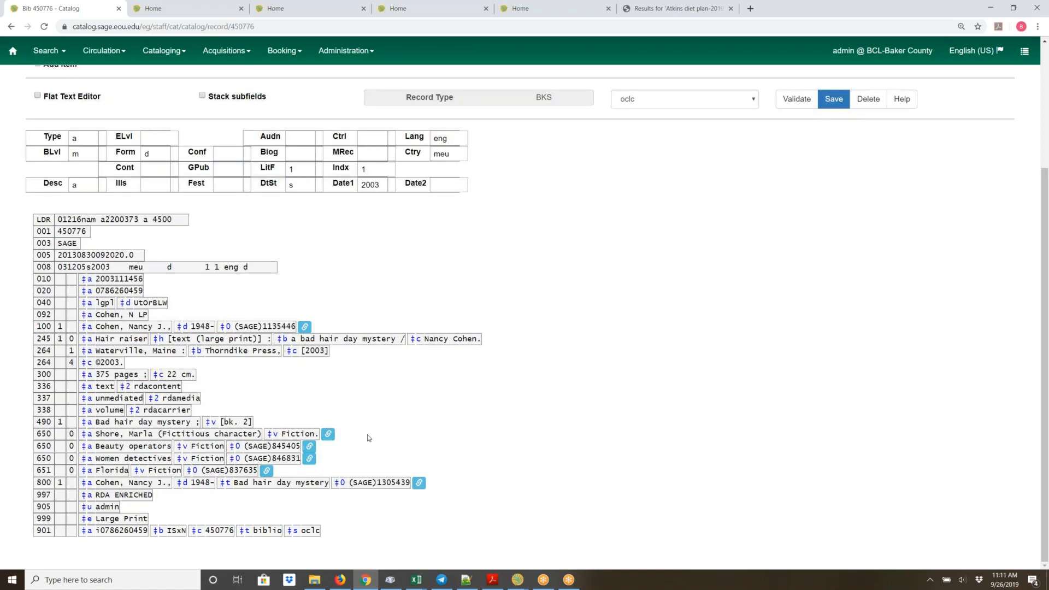
click(90, 519)
key(Tab)
Save the edited MARC record of "Hair raiser"
click(1044, 397)
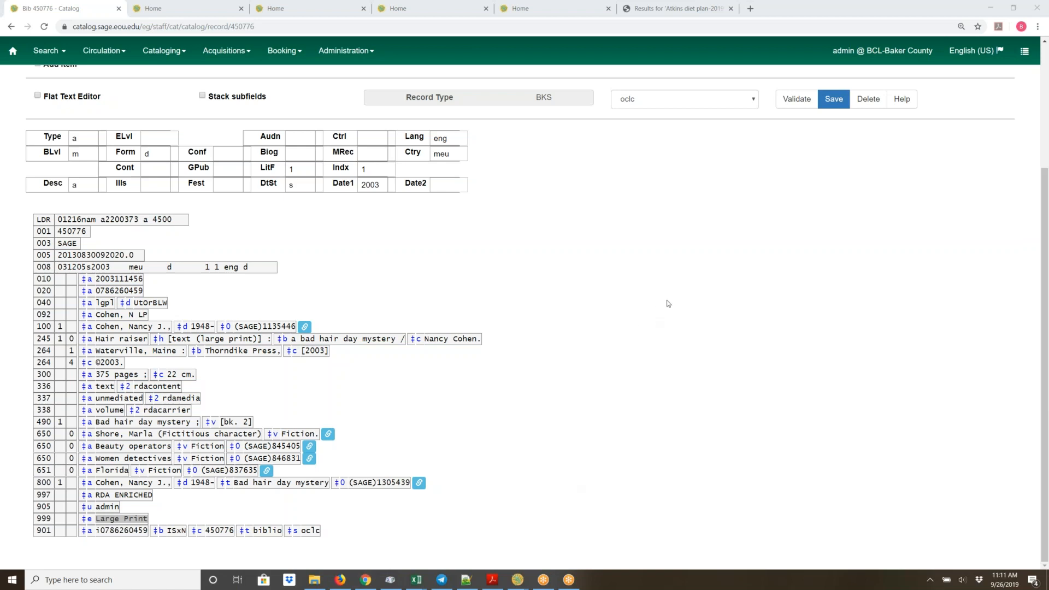
scroll(666, 300, up, 3)
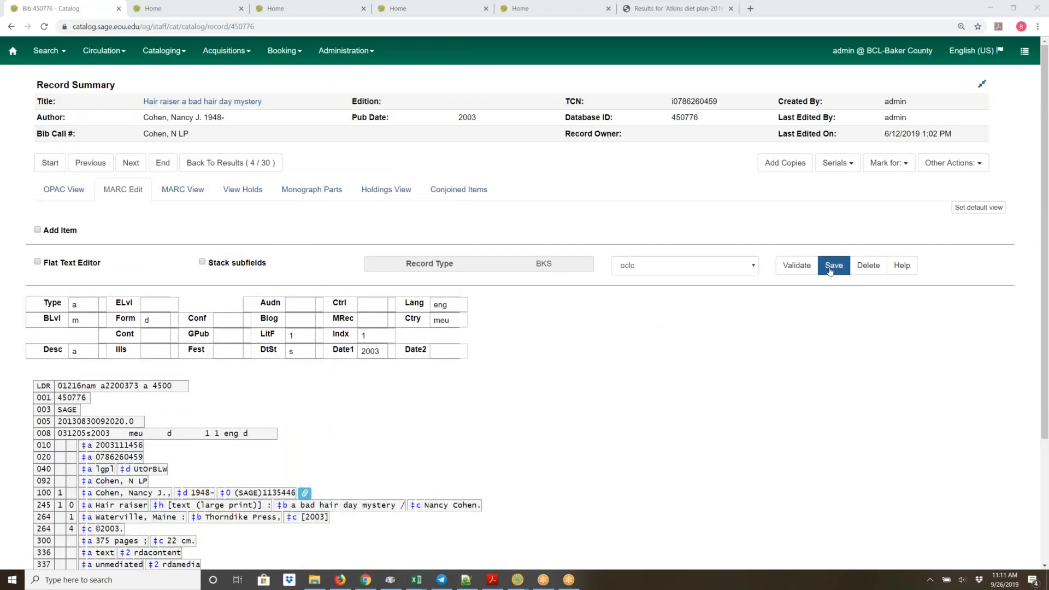
click(829, 270)
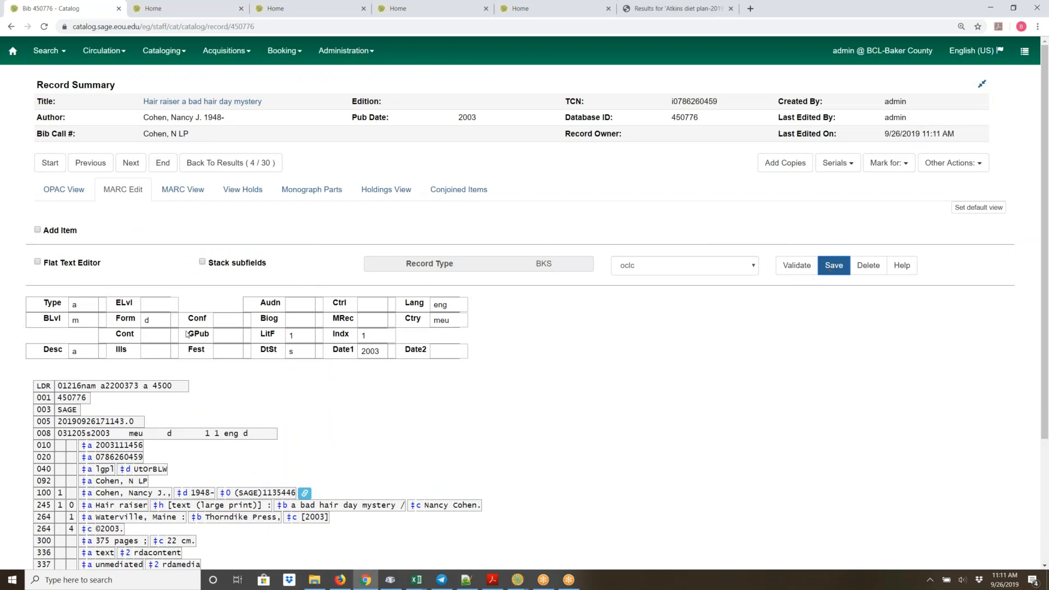
Reload the public catalog display of "Hair raiser" and check its title, format icon, copy and record details
click(60, 192)
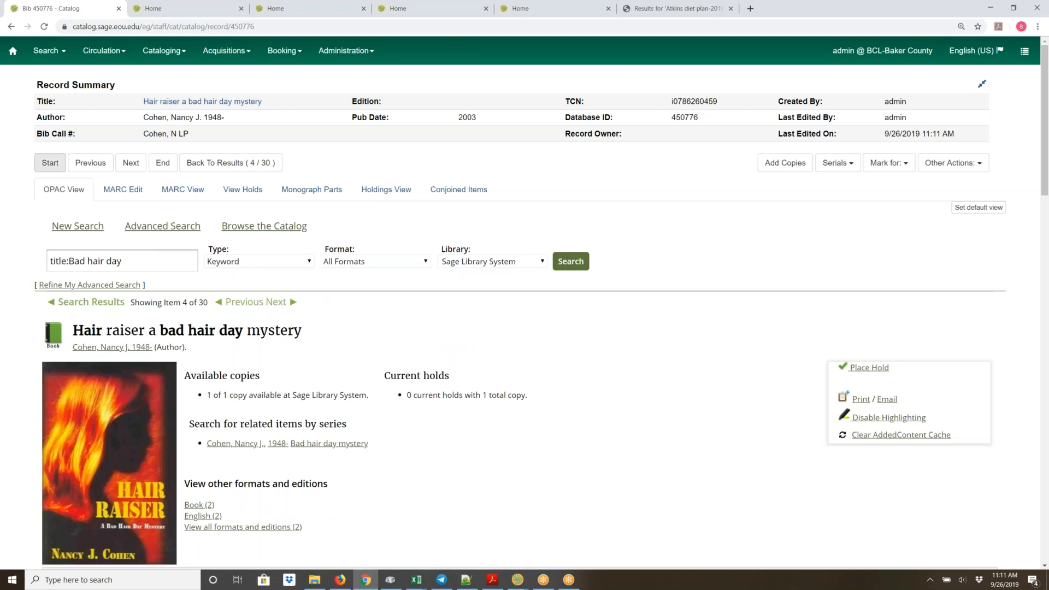
click(45, 26)
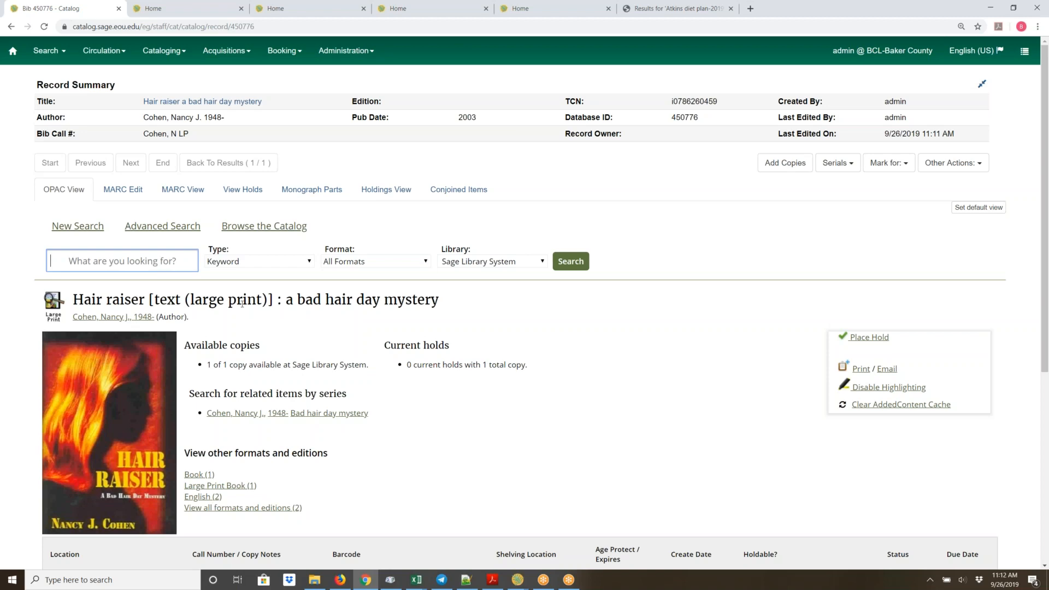
scroll(520, 342, down, 2)
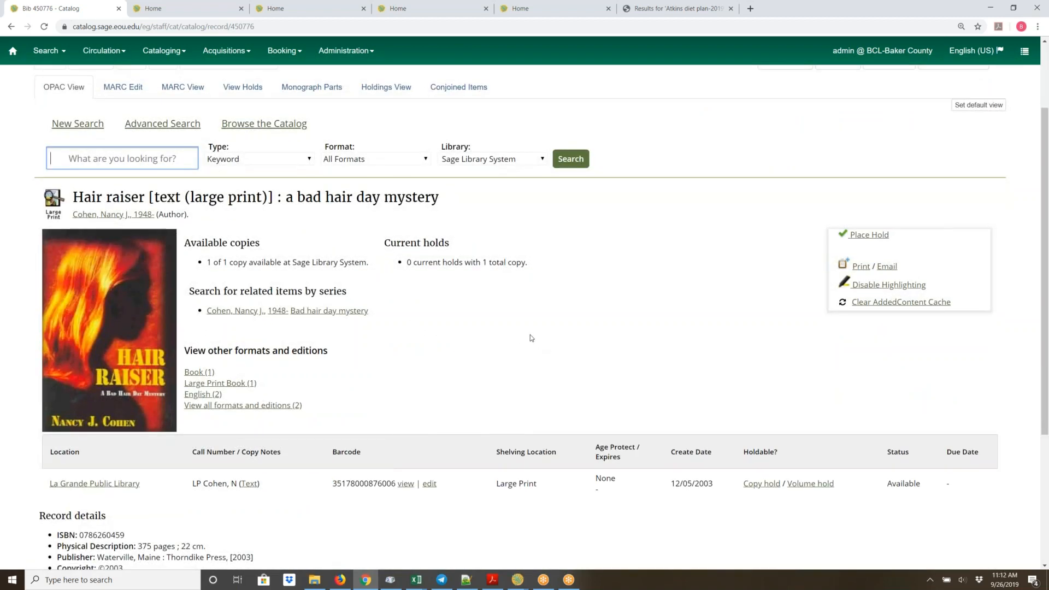
scroll(530, 334, down, 3)
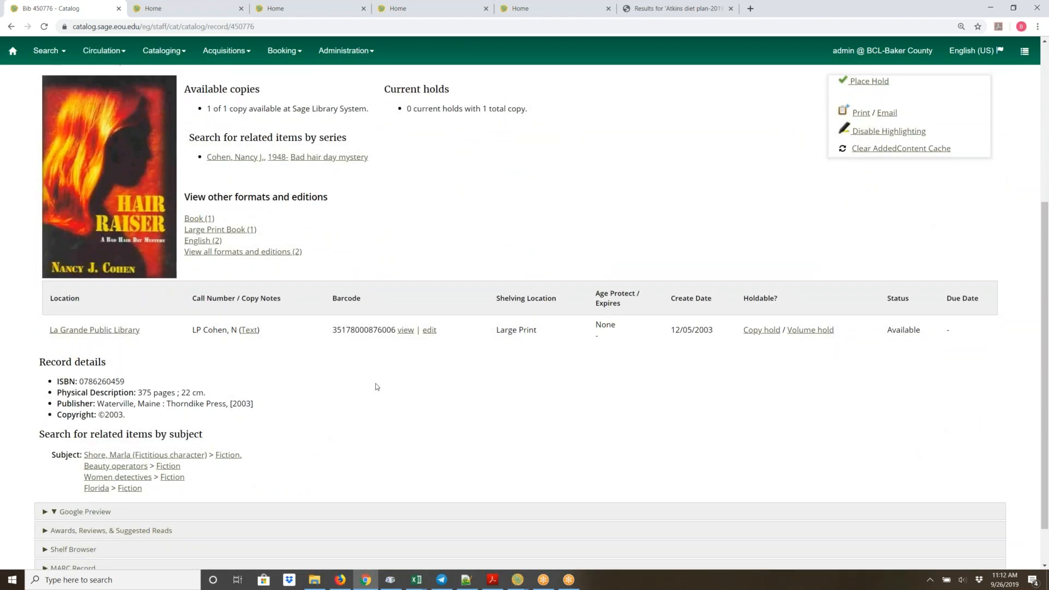
scroll(382, 356, up, 5)
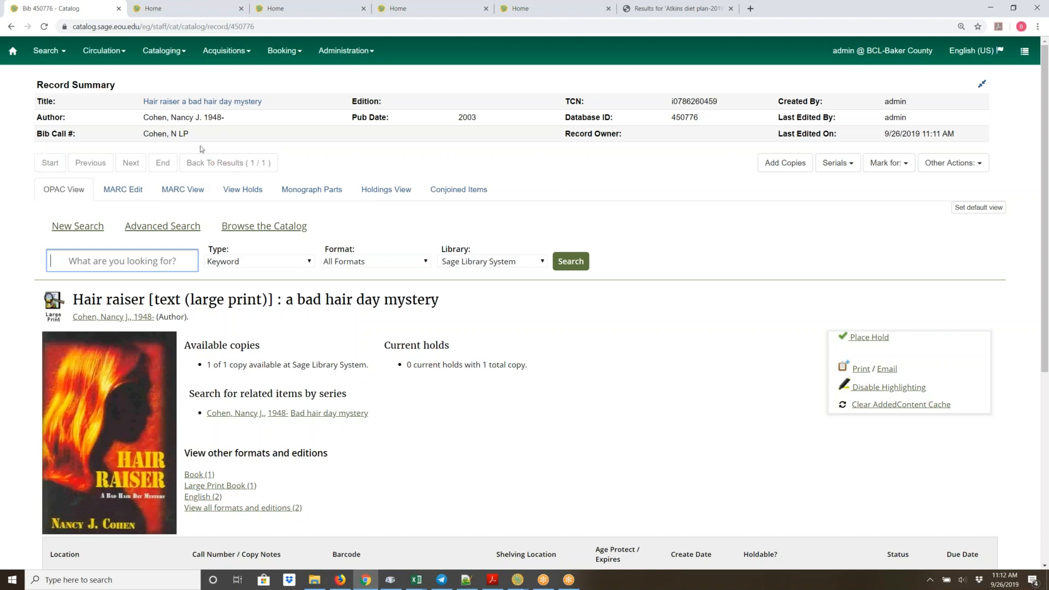
Return to the advanced search and search the catalog for titles containing "bad hair day"
click(11, 27)
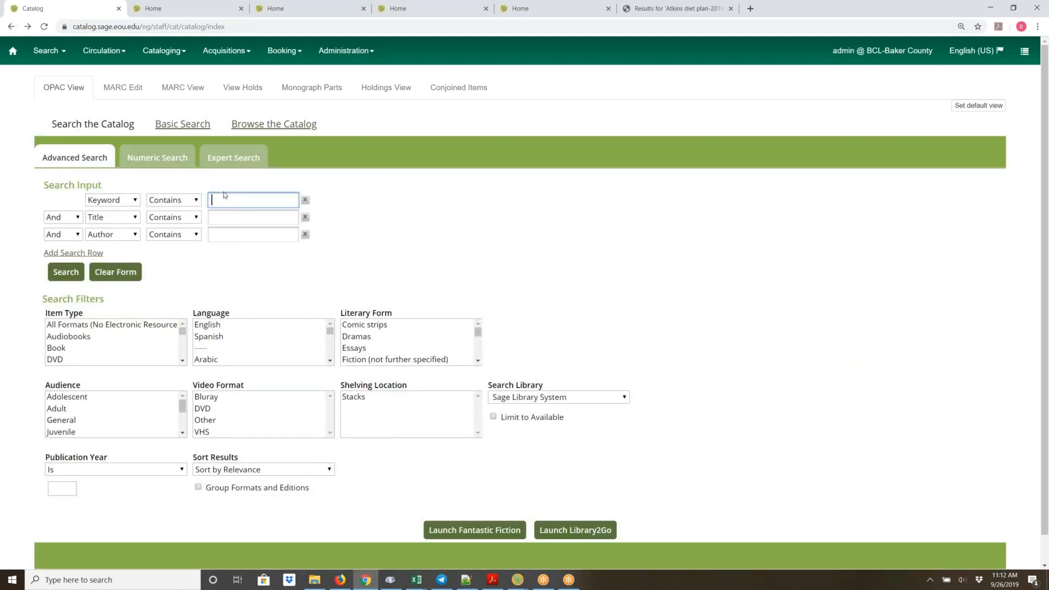
click(226, 222)
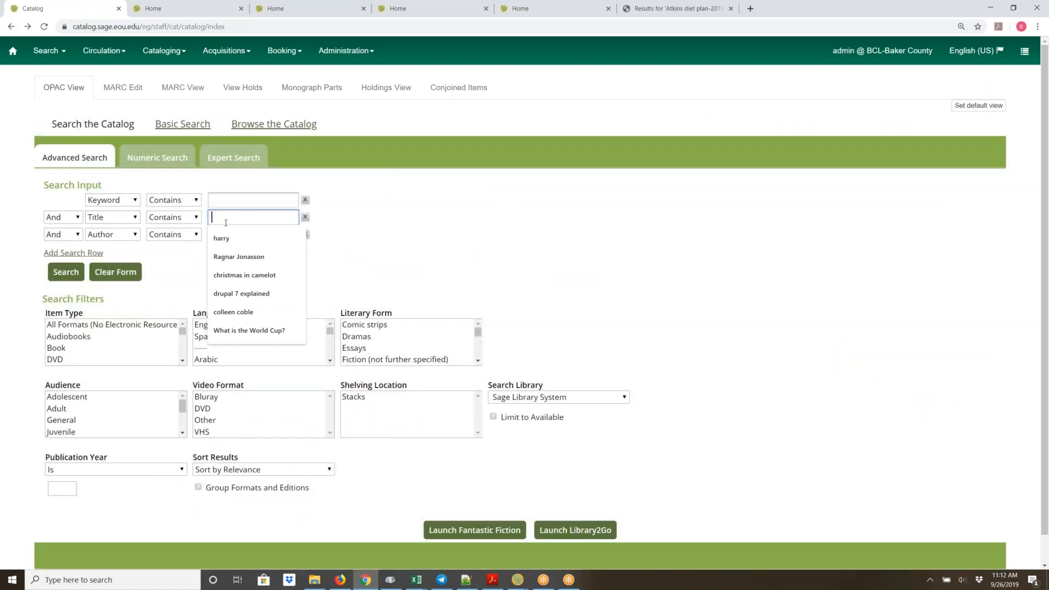
text(bad har)
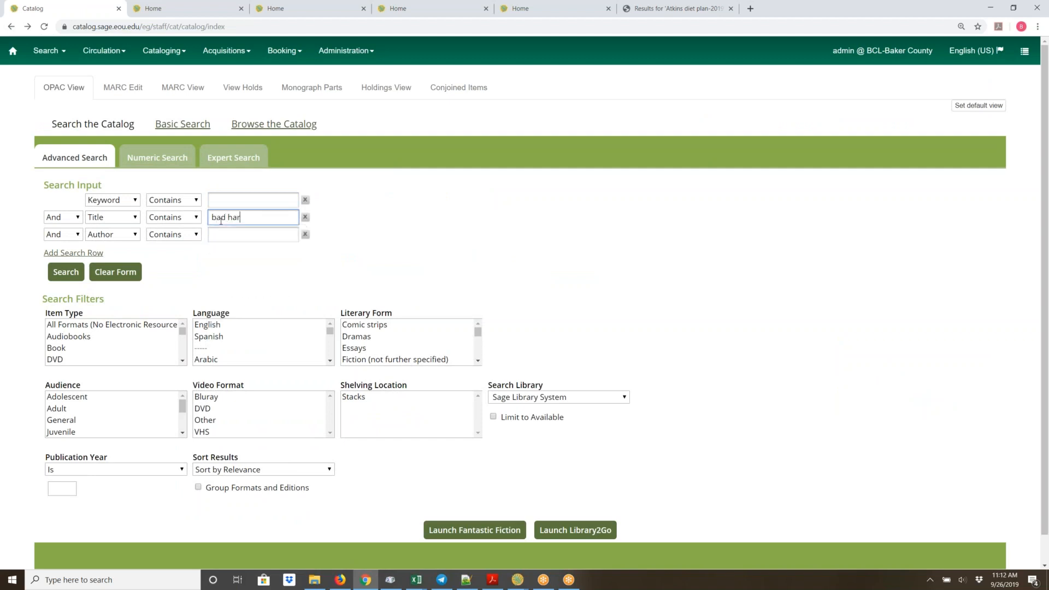
key(BackSpace)
text(ir day)
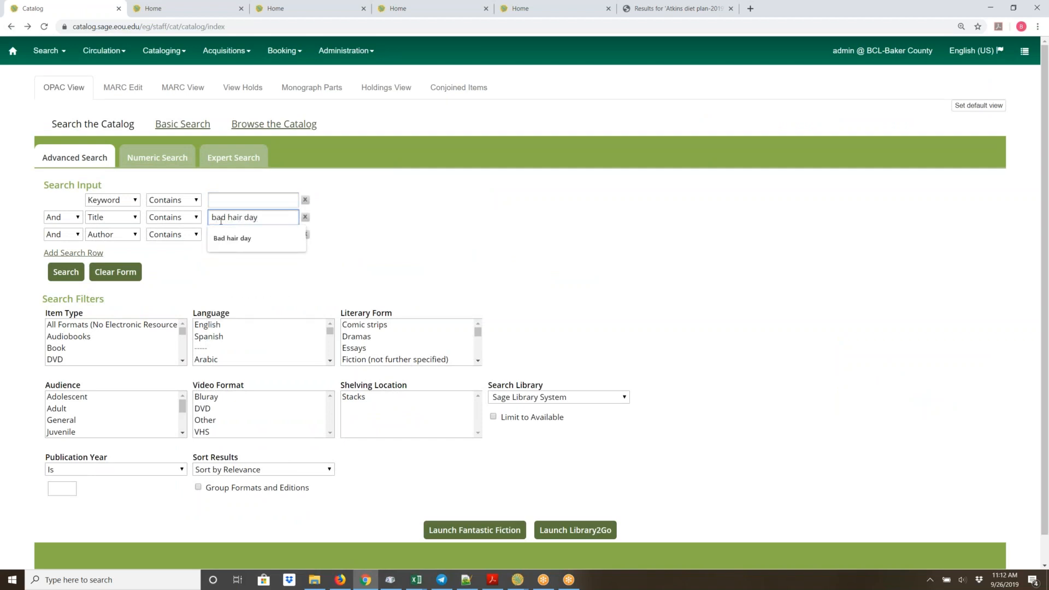
key(Return)
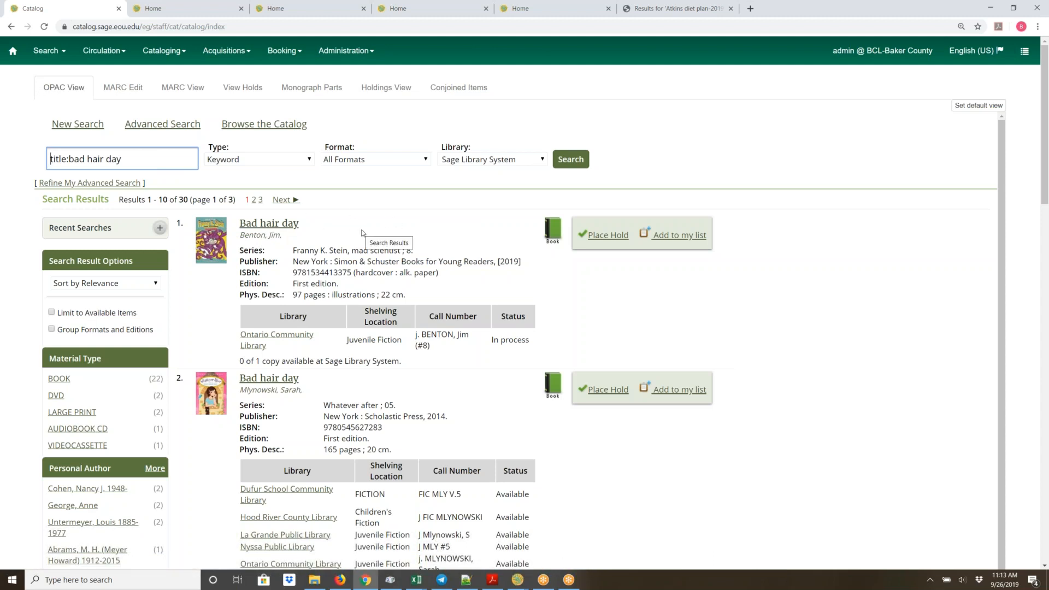
Find the "Arthur's eyes [videorecording]" entry in the search results and open its record for MARC editing
click(1044, 306)
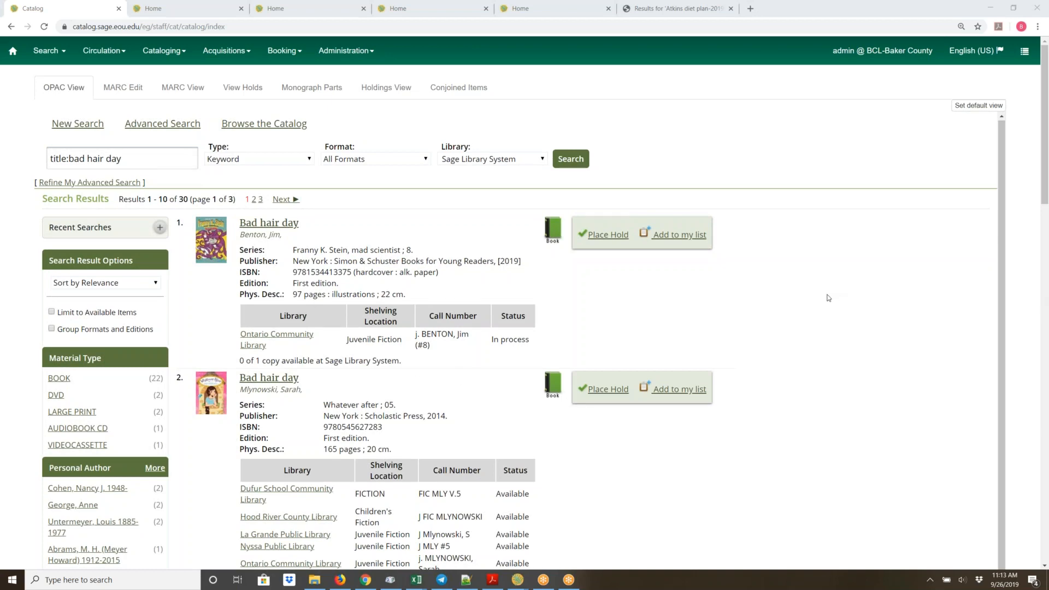
scroll(825, 295, down, 4)
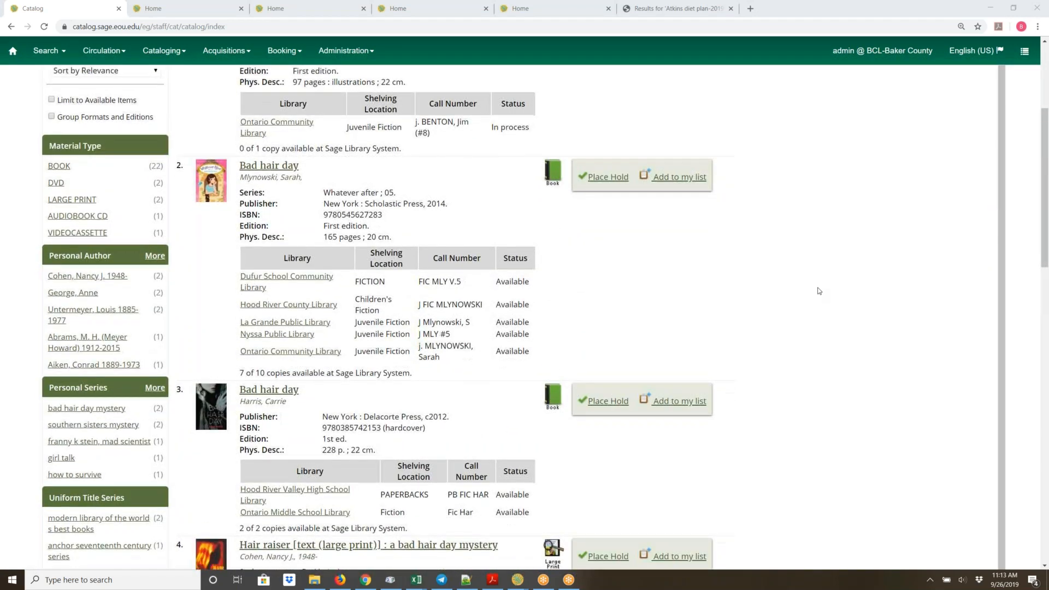
scroll(819, 290, down, 5)
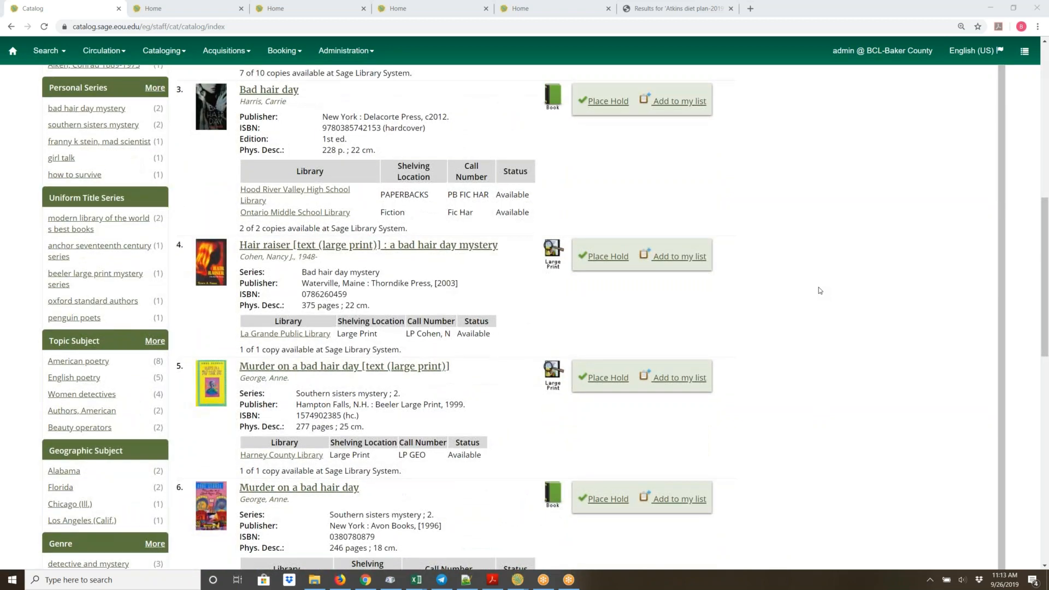
scroll(820, 290, down, 3)
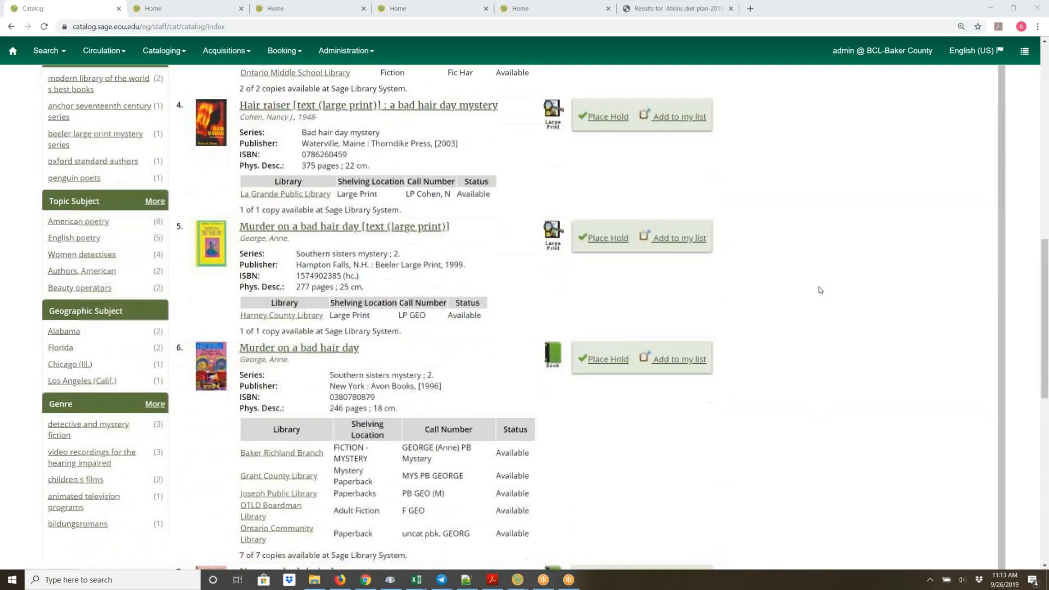
scroll(820, 290, down, 7)
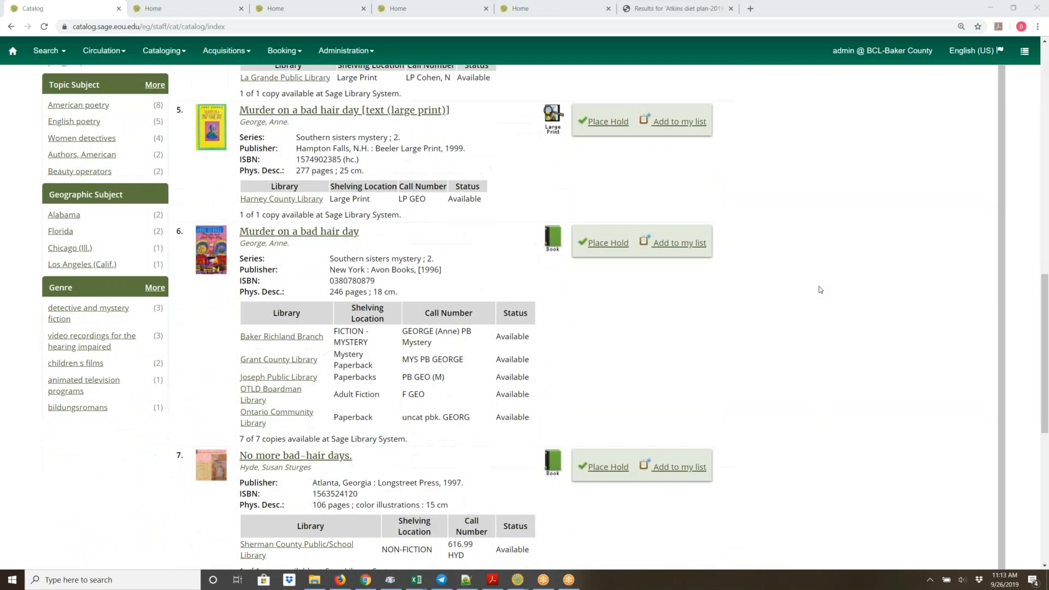
scroll(819, 289, down, 3)
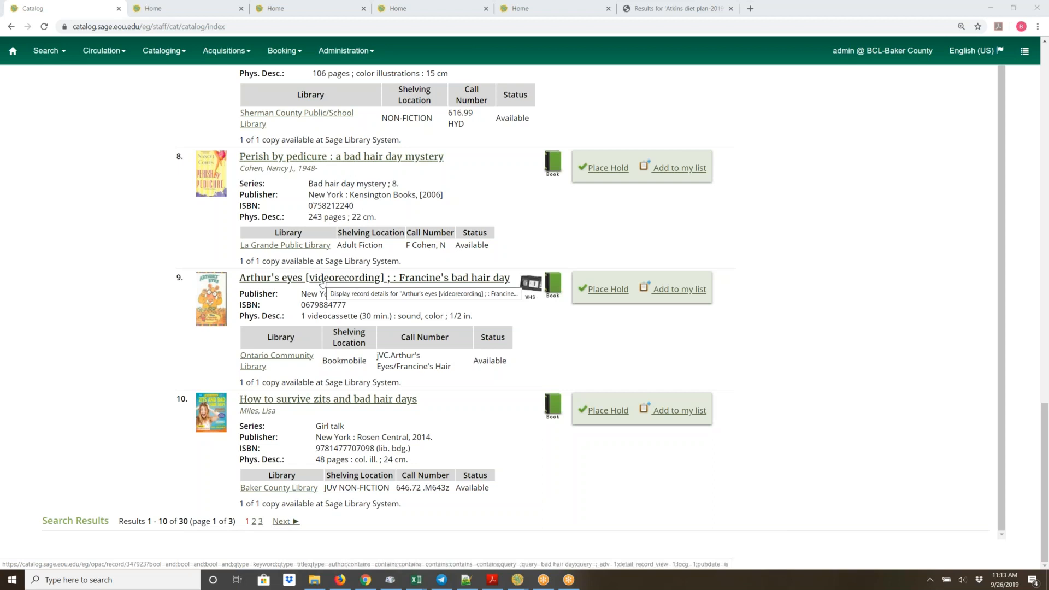
click(322, 278)
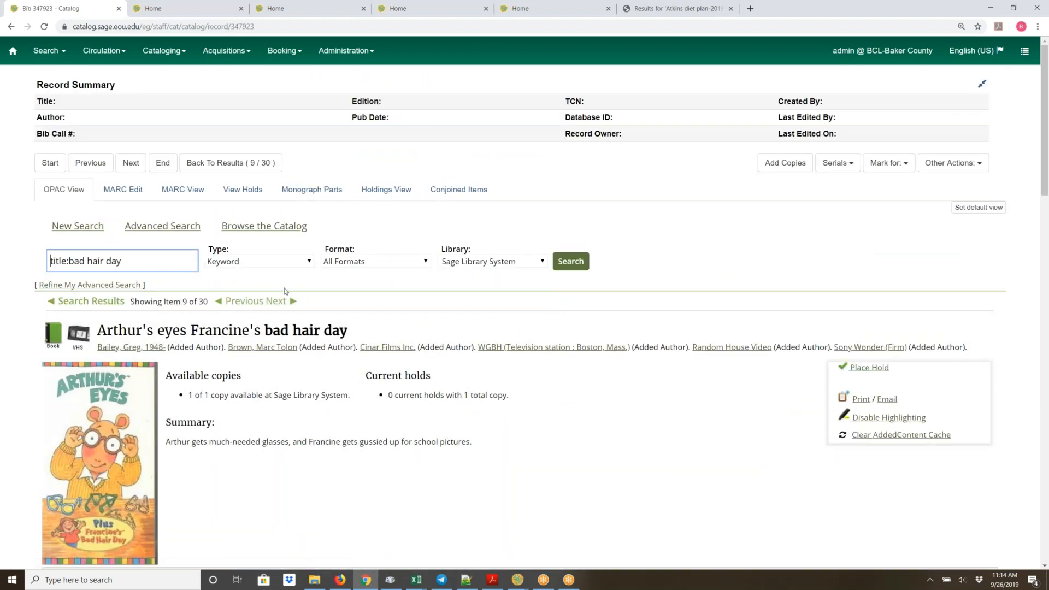
click(120, 191)
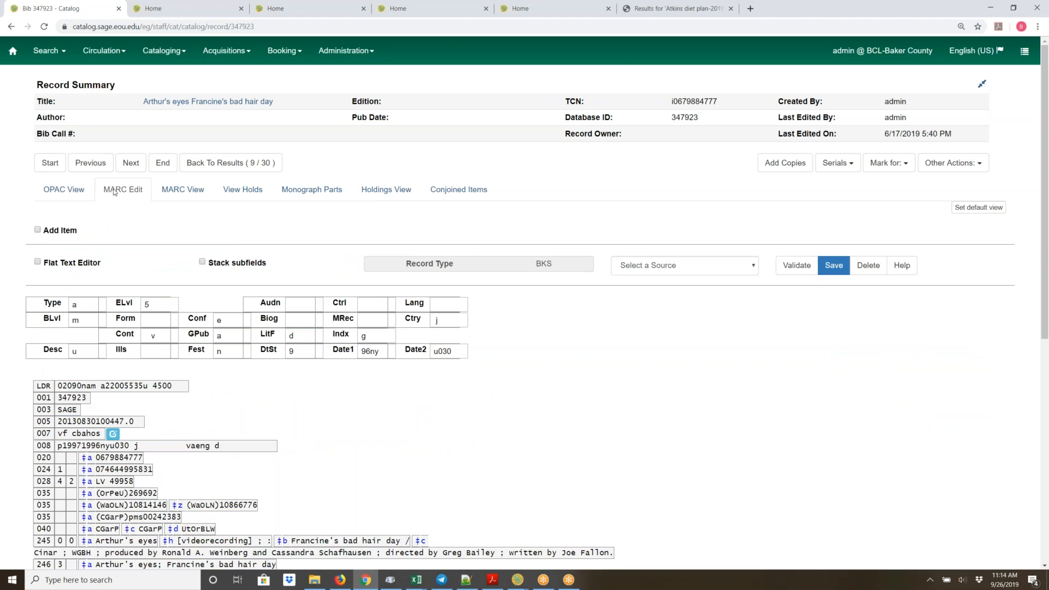
Remove the extra semicolon from 245 subfield h so it reads "[videorecording] :"
scroll(582, 310, down, 2)
scroll(582, 310, down, 1)
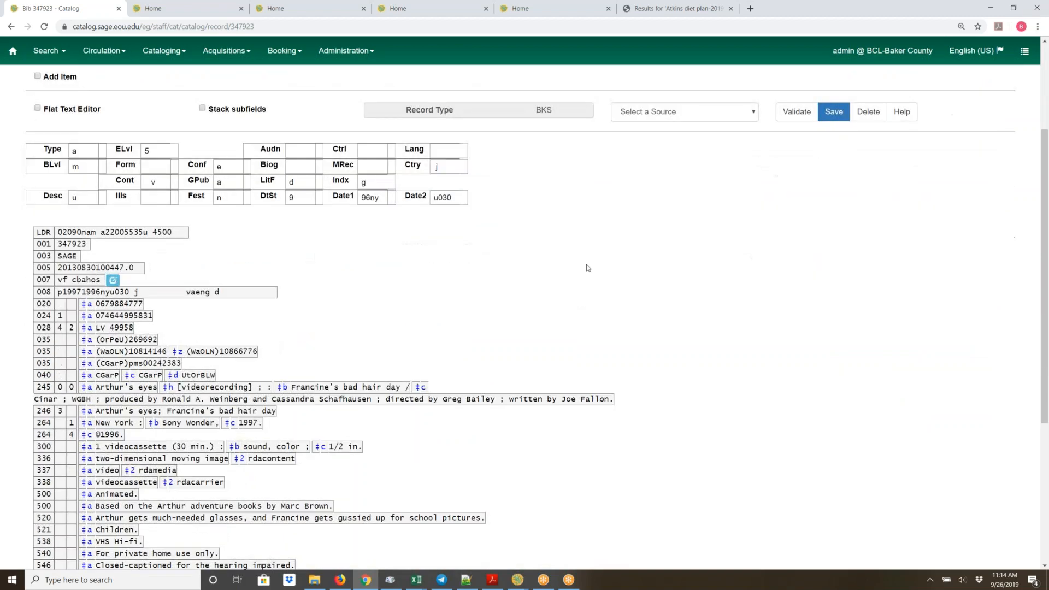
scroll(587, 267, down, 4)
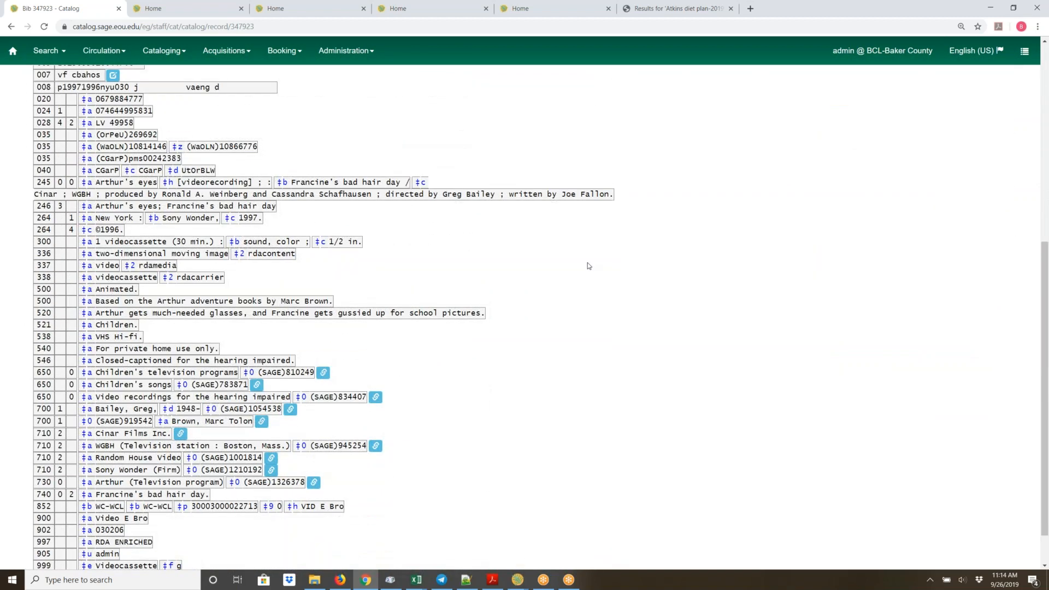
scroll(588, 261, up, 2)
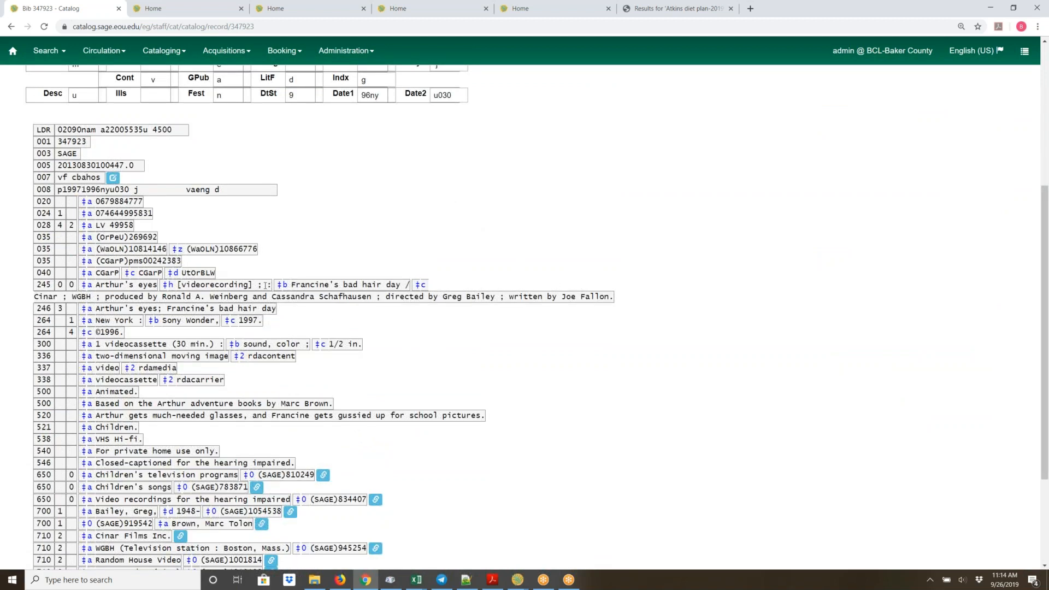
click(266, 284)
click(265, 287)
key(BackSpace)
key(BackSpace)
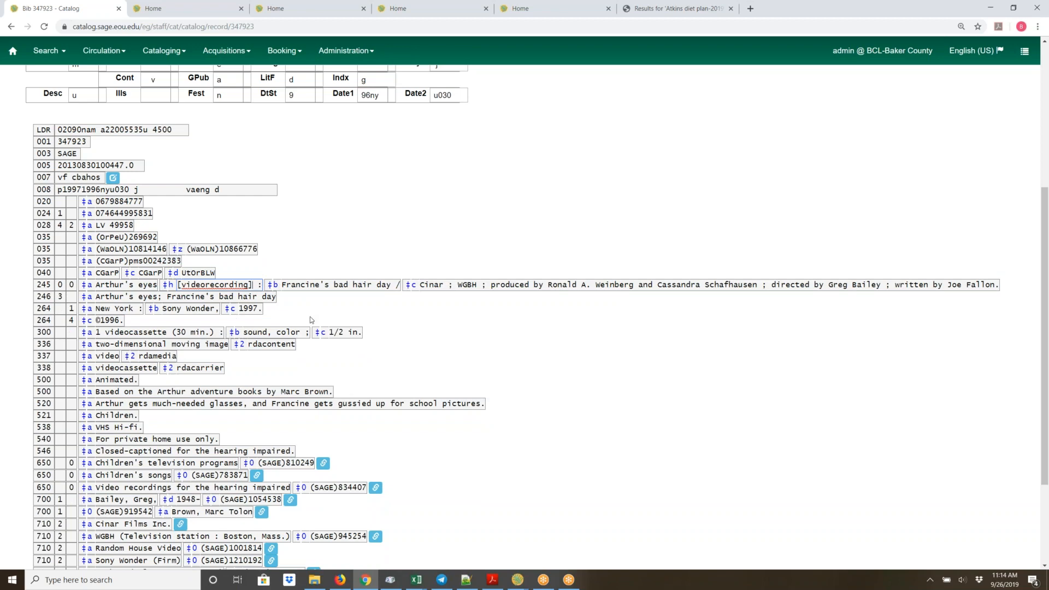
Set the Type fixed field of the "Arthur's eyes" record to g and save the record
scroll(406, 326, down, 2)
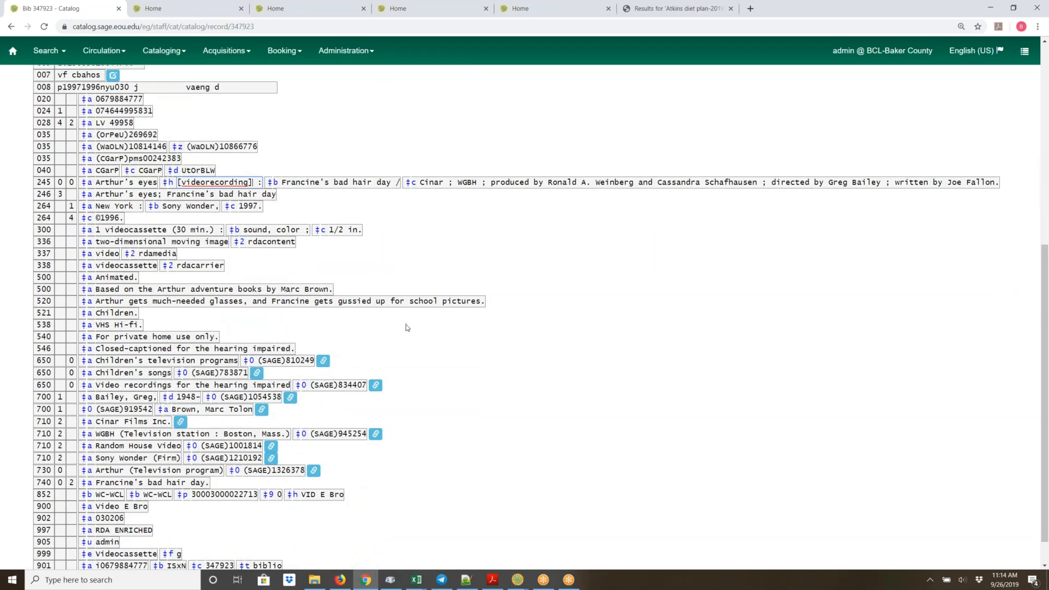
scroll(407, 326, down, 1)
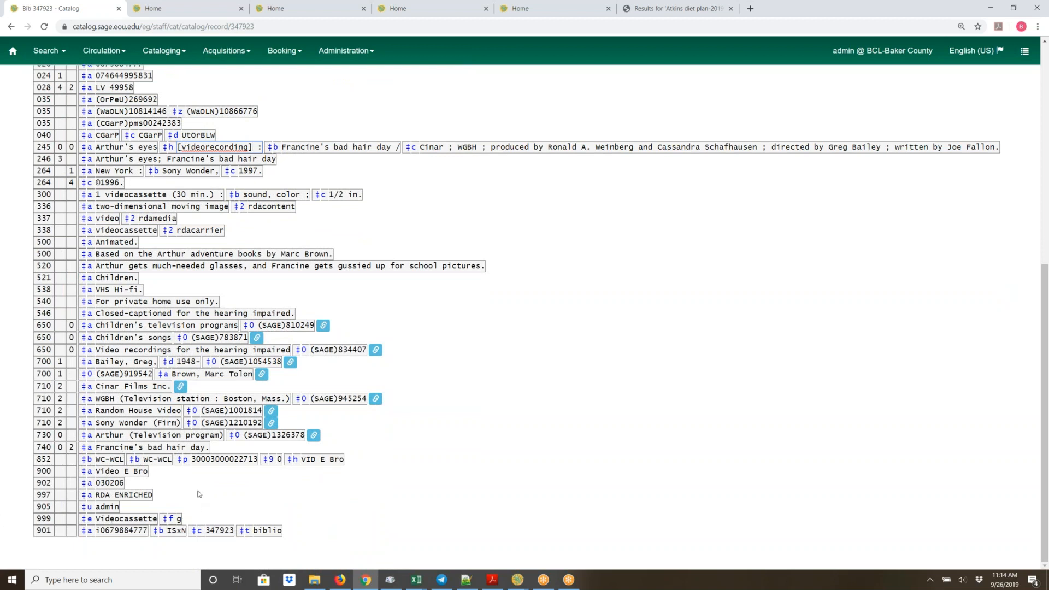
scroll(194, 455, up, 1)
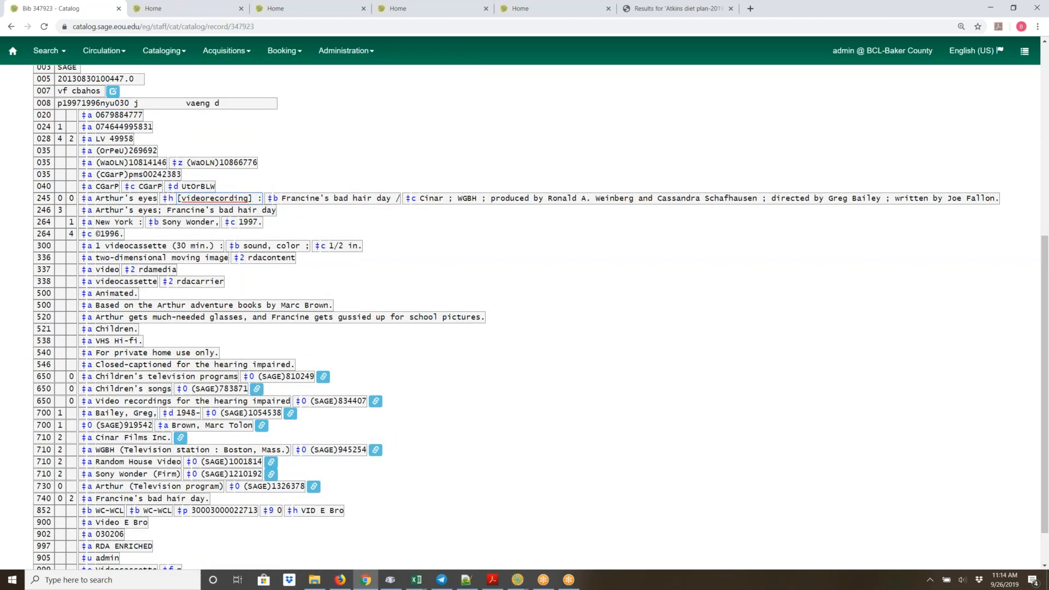
scroll(355, 437, up, 4)
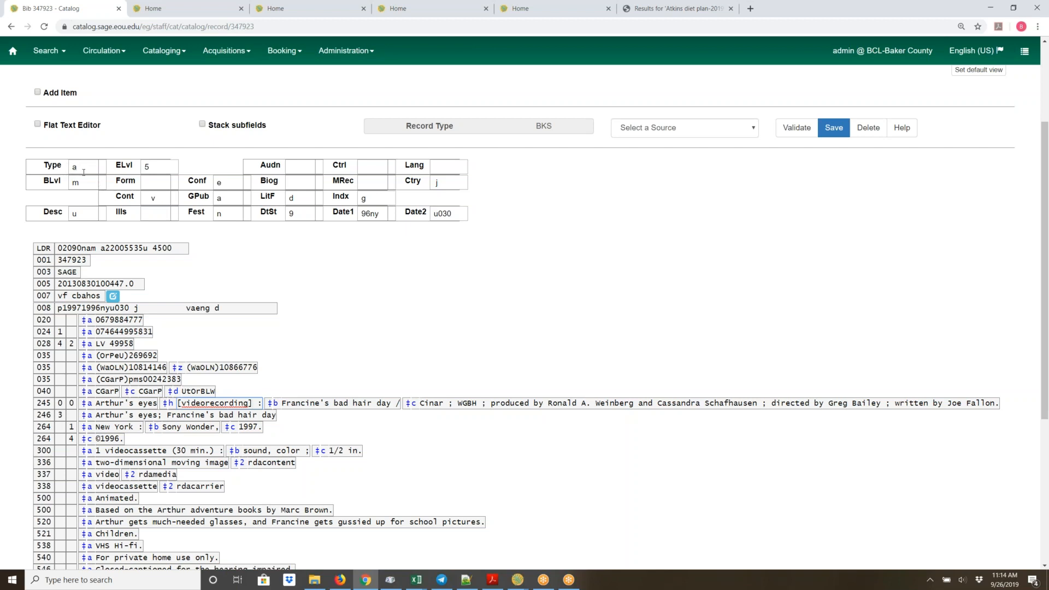
double_click(76, 166)
text(g)
click(834, 133)
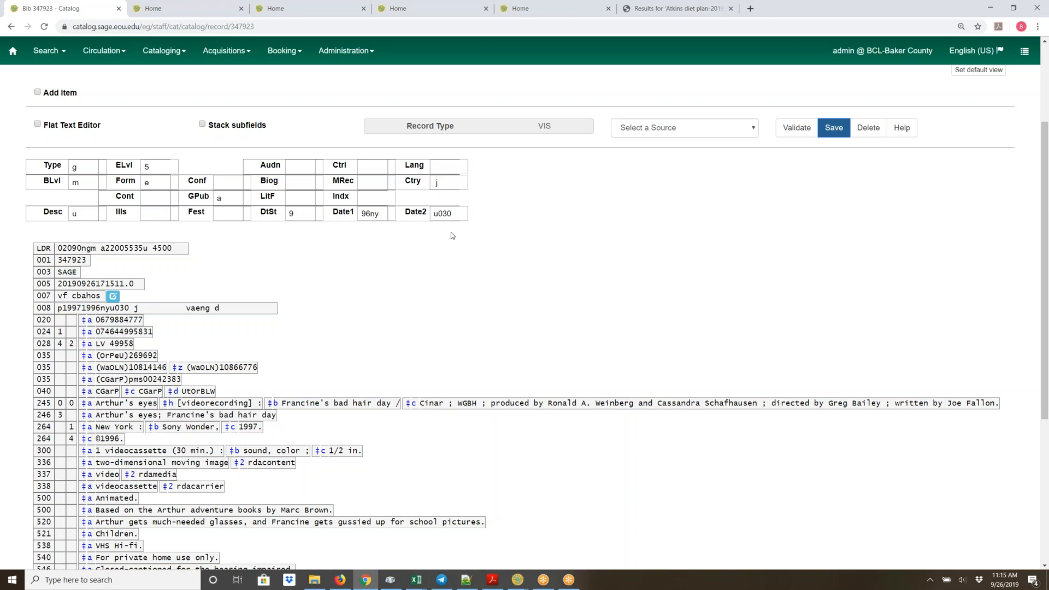
Open the OPAC view of the "Arthur's eyes" record and reload it to check the title and format icons
scroll(539, 306, up, 3)
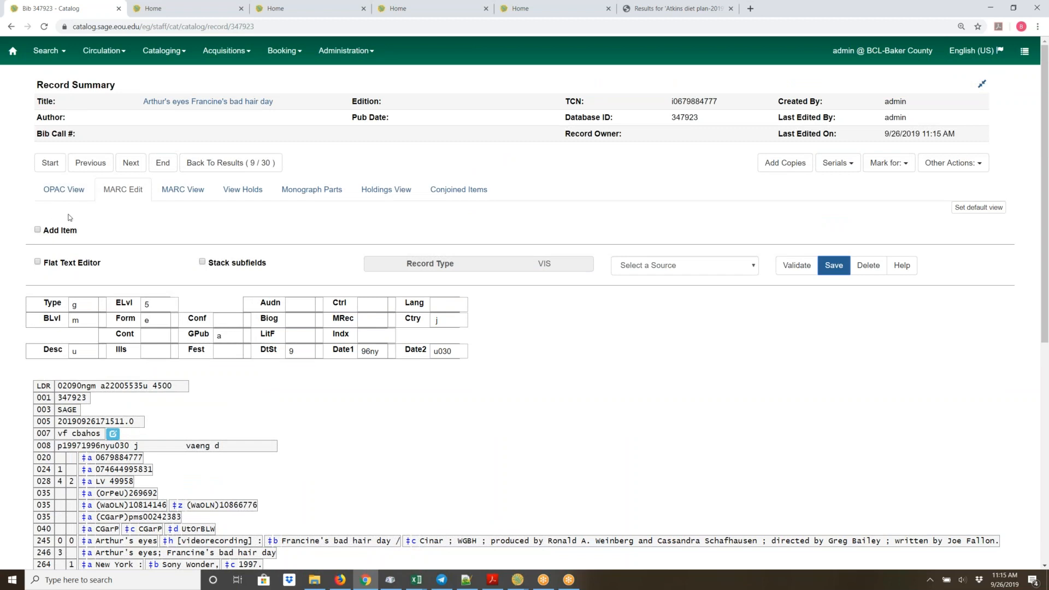
click(64, 189)
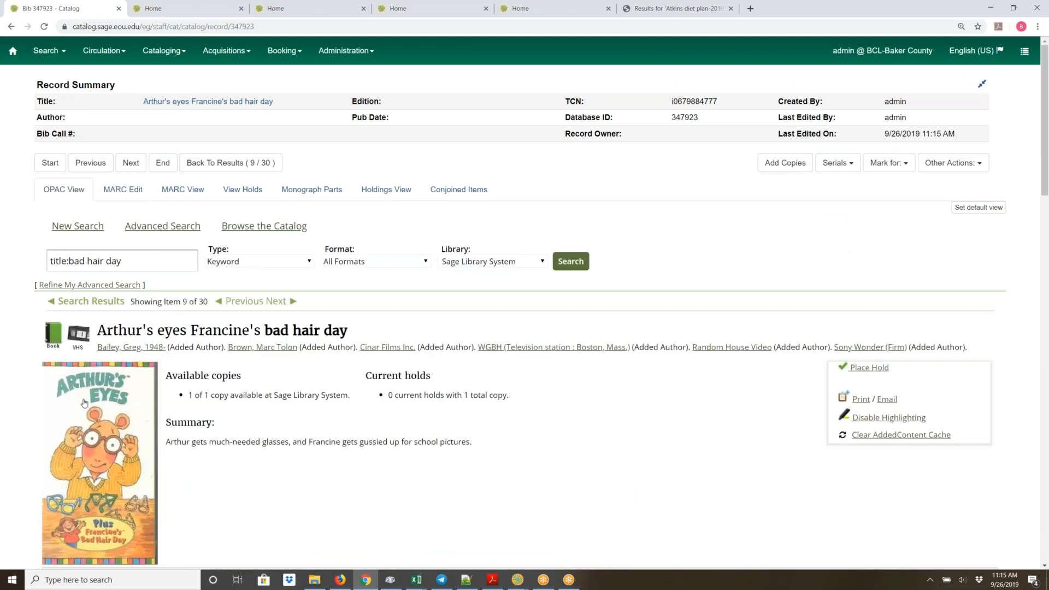
click(45, 27)
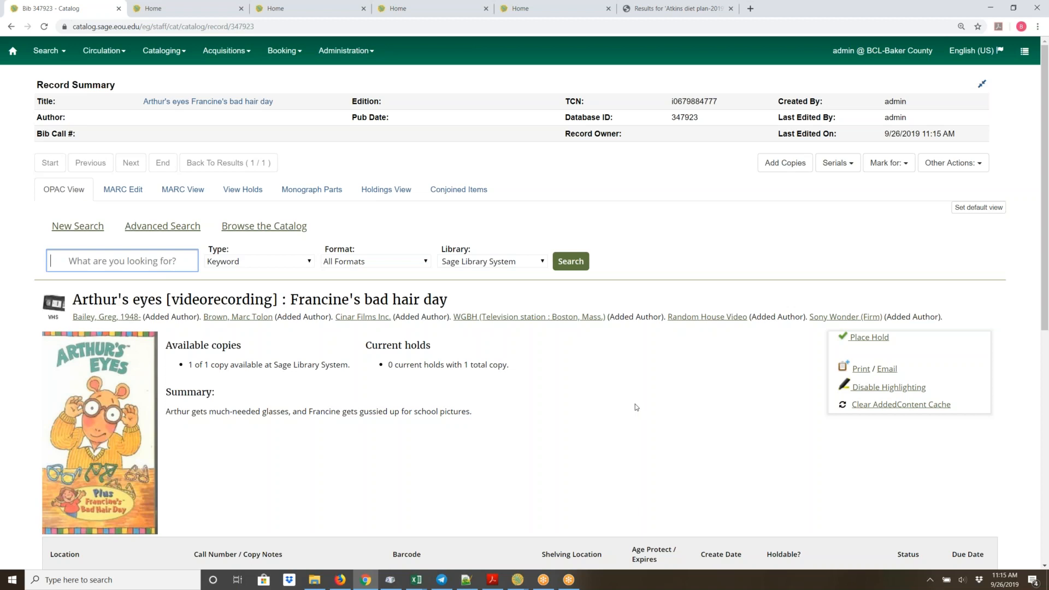
scroll(634, 404, down, 3)
Reload the "Arthur's eyes" record and open it for MARC editing
click(120, 191)
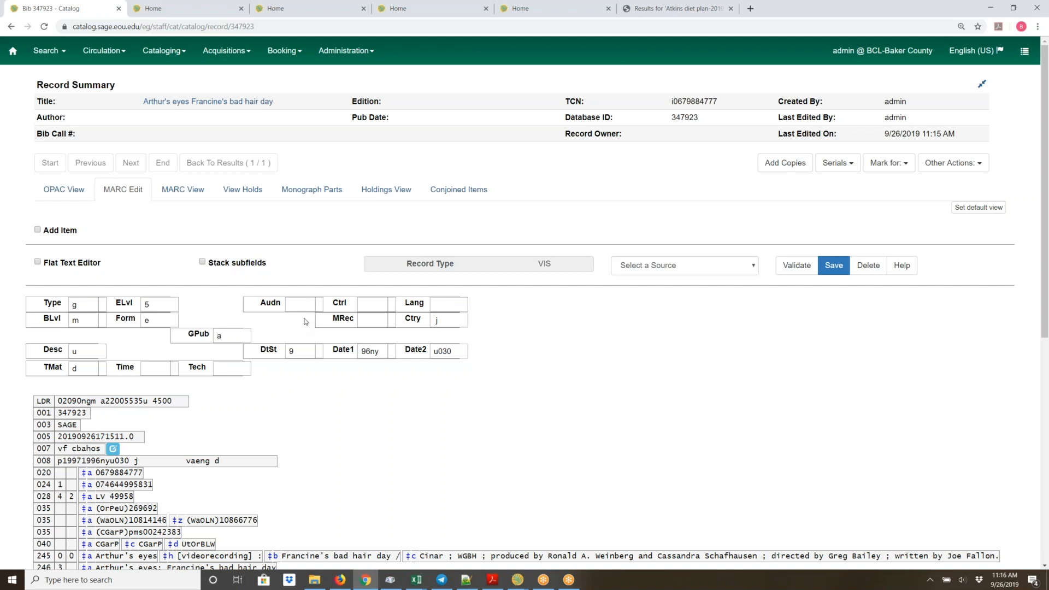
double_click(292, 352)
scroll(495, 426, down, 1)
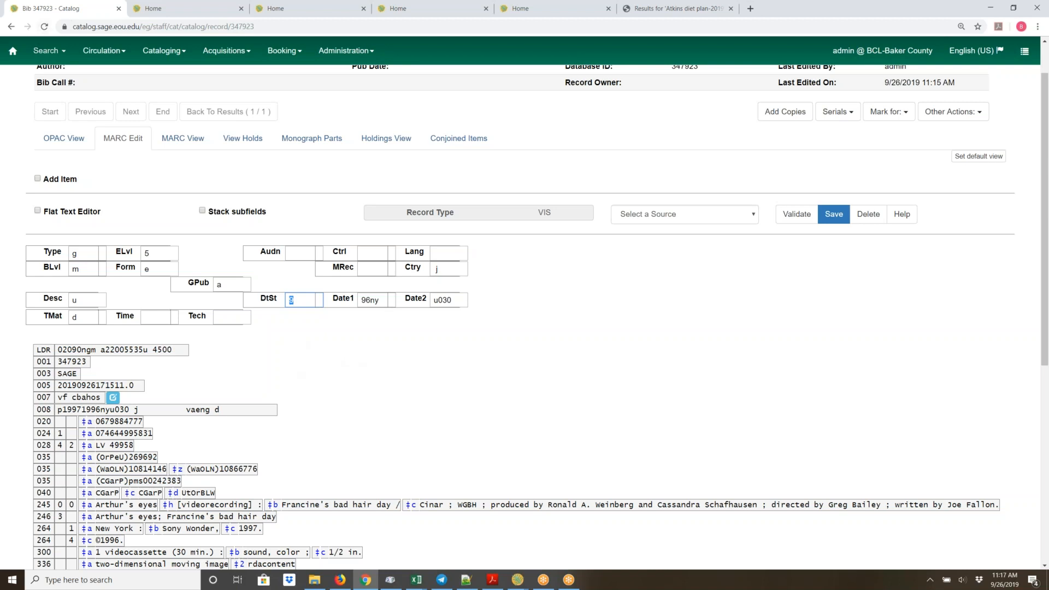
click(43, 28)
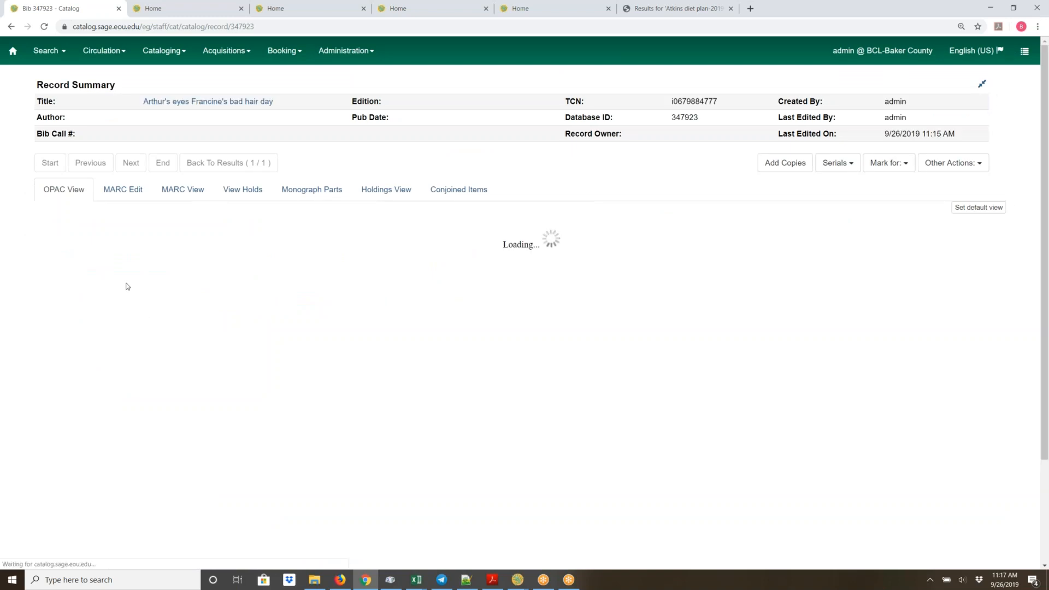
click(116, 189)
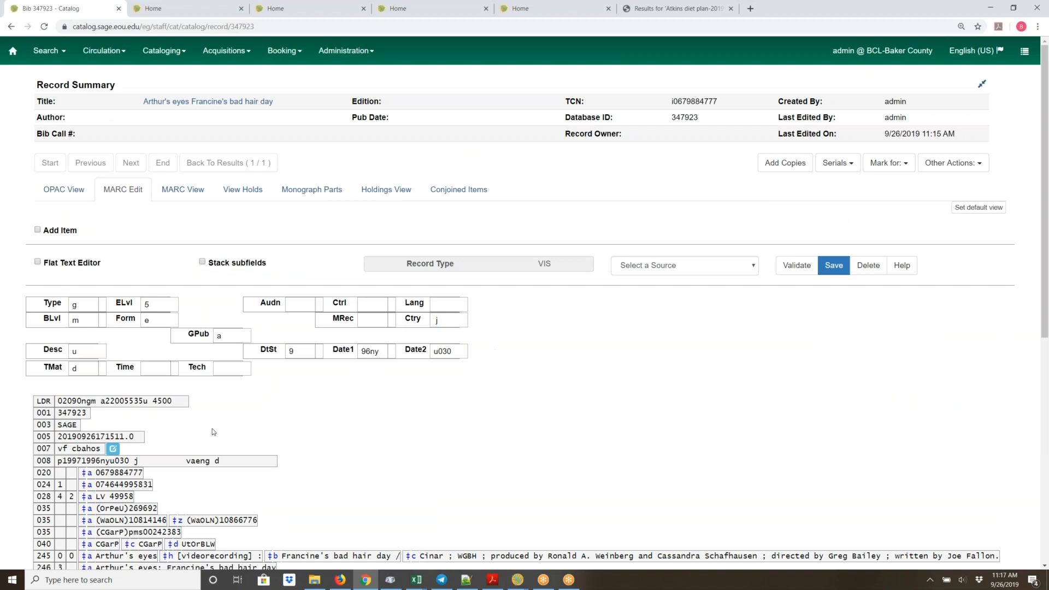
Set the DtSt fixed field to s
click(292, 352)
text(s)
click(377, 353)
click(293, 352)
scroll(458, 448, down, 3)
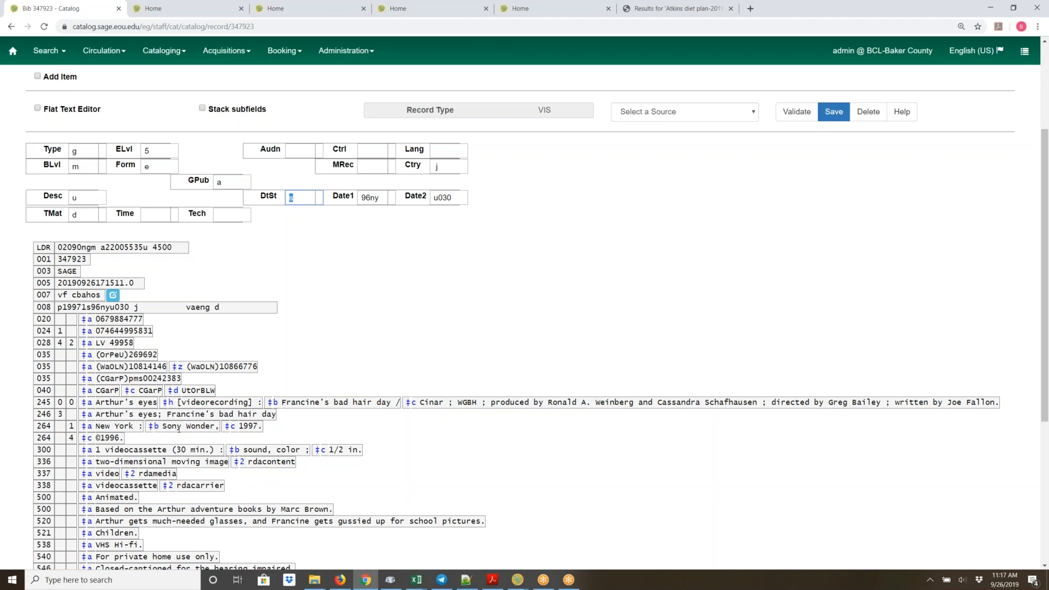
Compare the date-type codes with the record's contents and set DtSt to p, the code for differing release and production dates
click(291, 197)
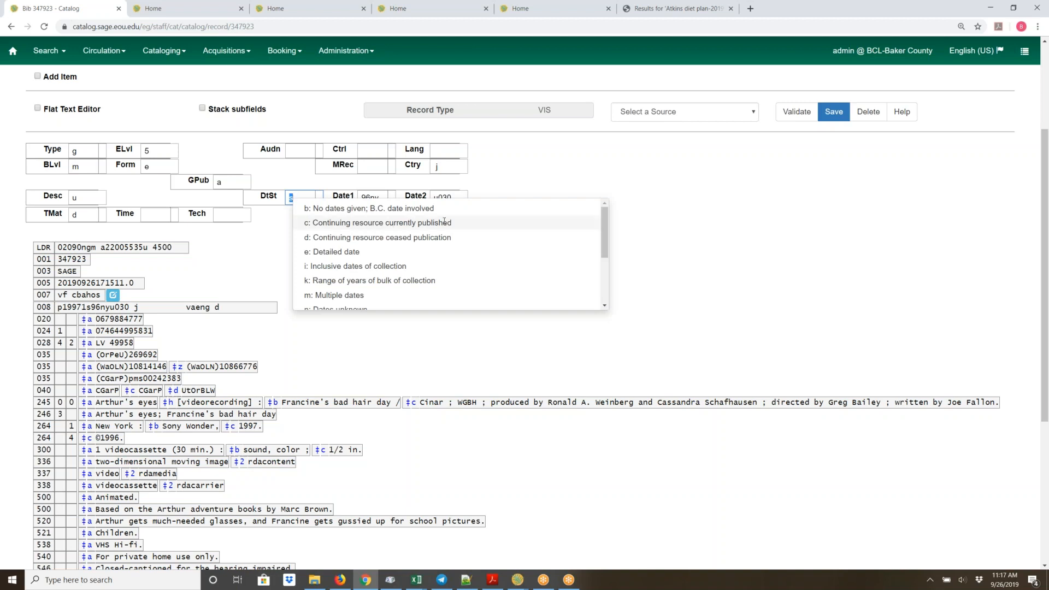
drag(604, 243, 608, 294)
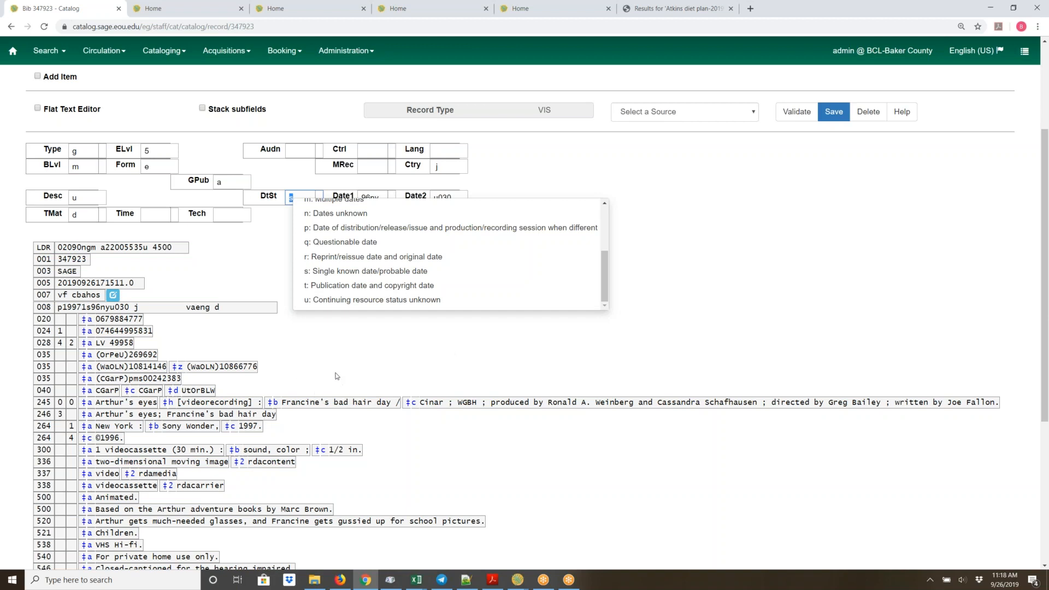
click(1044, 302)
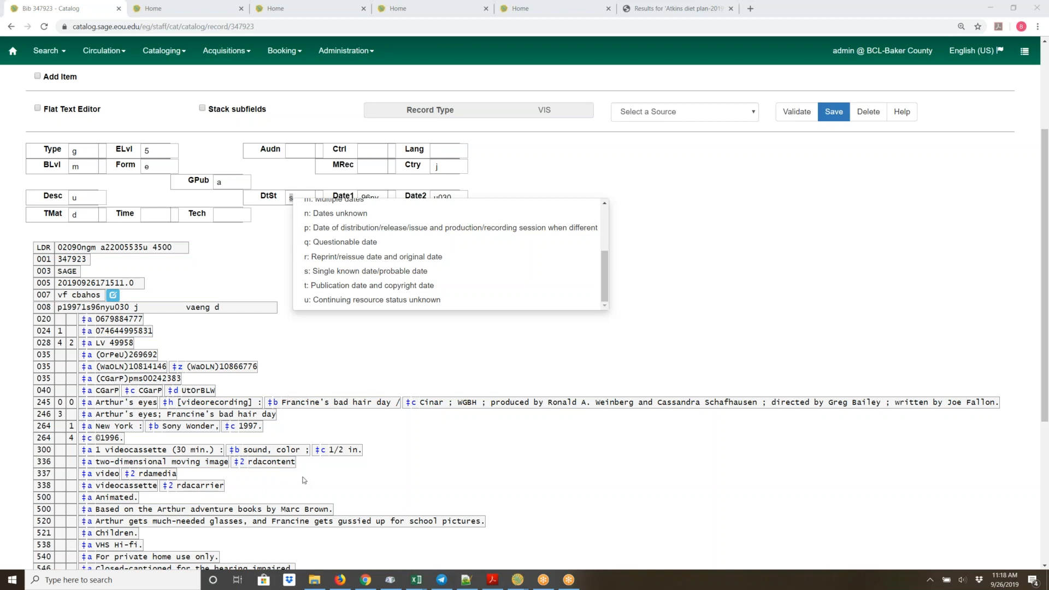
scroll(329, 533, down, 3)
scroll(368, 474, down, 2)
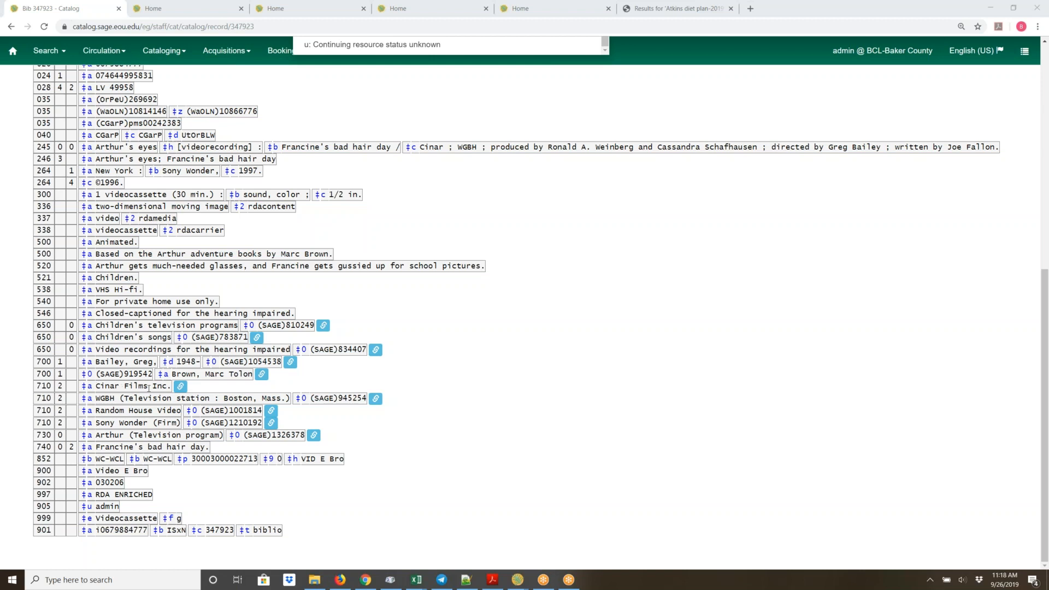
scroll(325, 394, up, 2)
scroll(324, 393, up, 1)
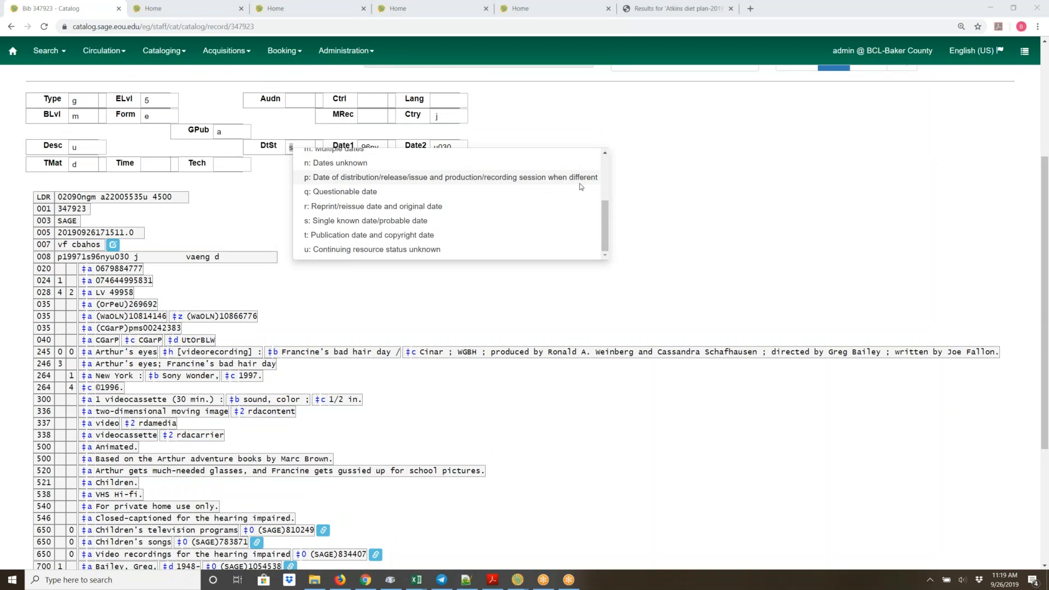
click(318, 178)
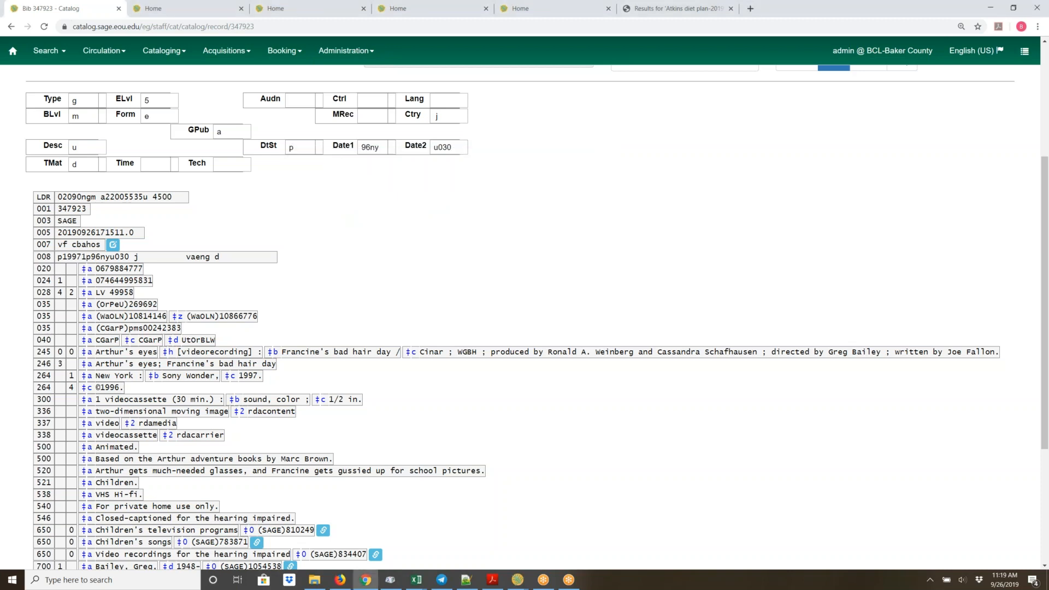
Set the Date1 fixed field to 1997 and Date2 to 1996
double_click(374, 147)
text(1997)
key(Tab)
text(199)
Set the Time fixed field to 030 and save the record
click(158, 165)
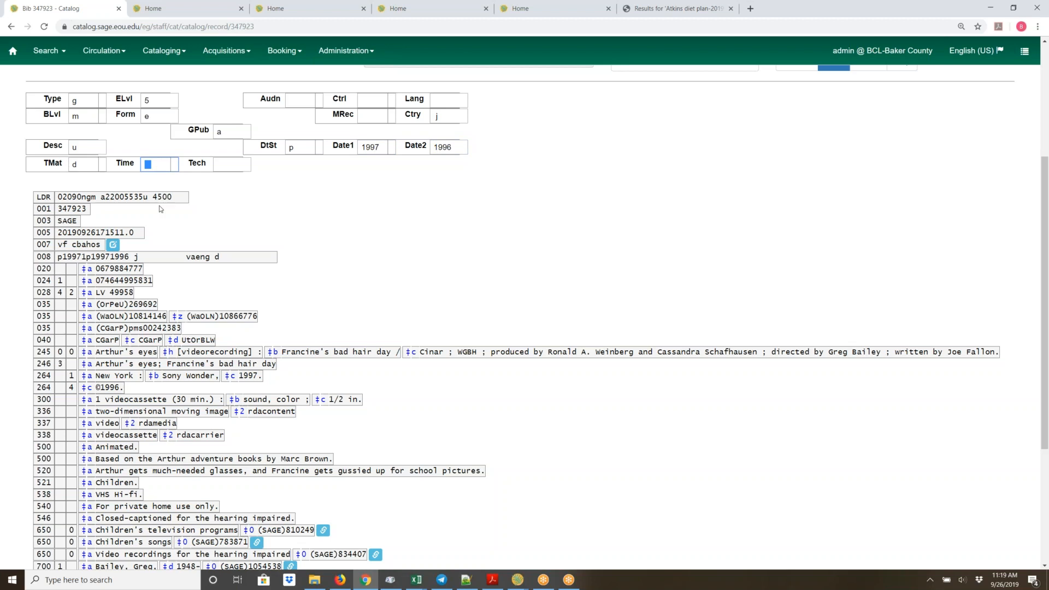
text(030)
scroll(355, 238, down, 2)
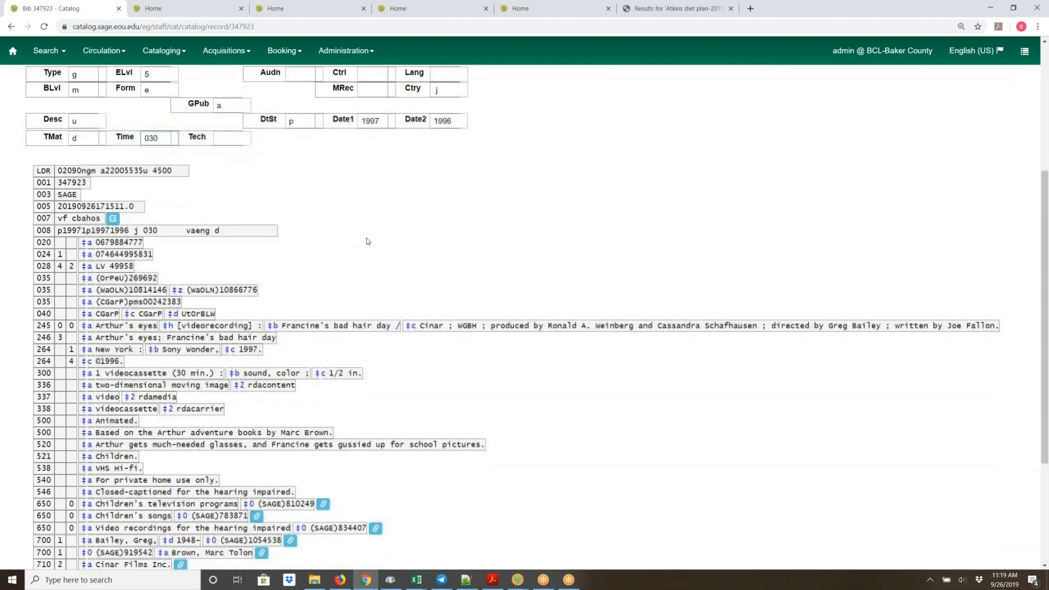
scroll(338, 239, up, 4)
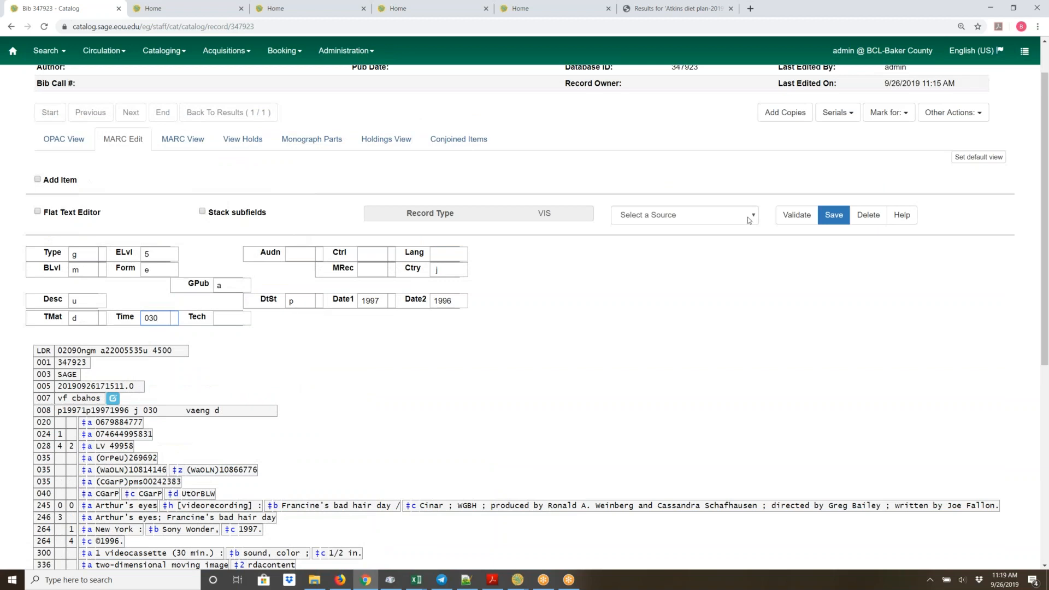
click(834, 215)
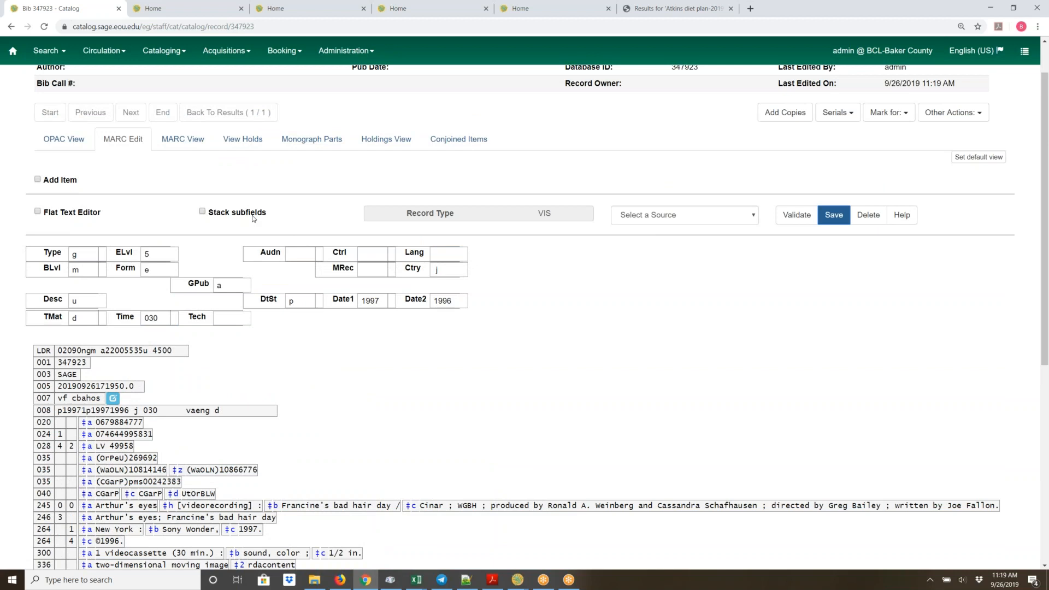
Check the record in the flat text editor and look for available codes for the Form and TMat fixed fields
click(38, 213)
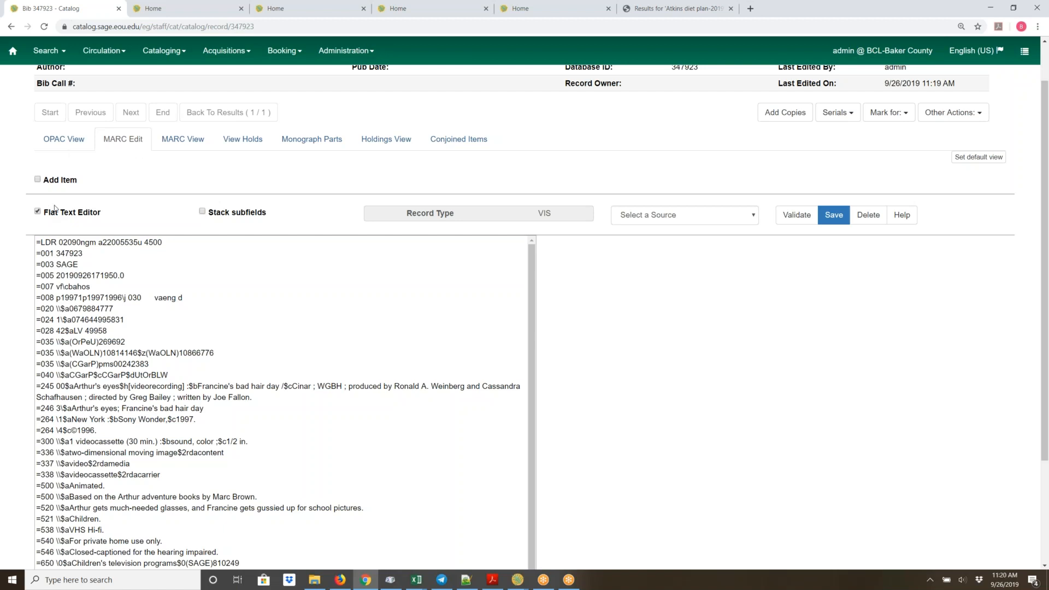
click(38, 211)
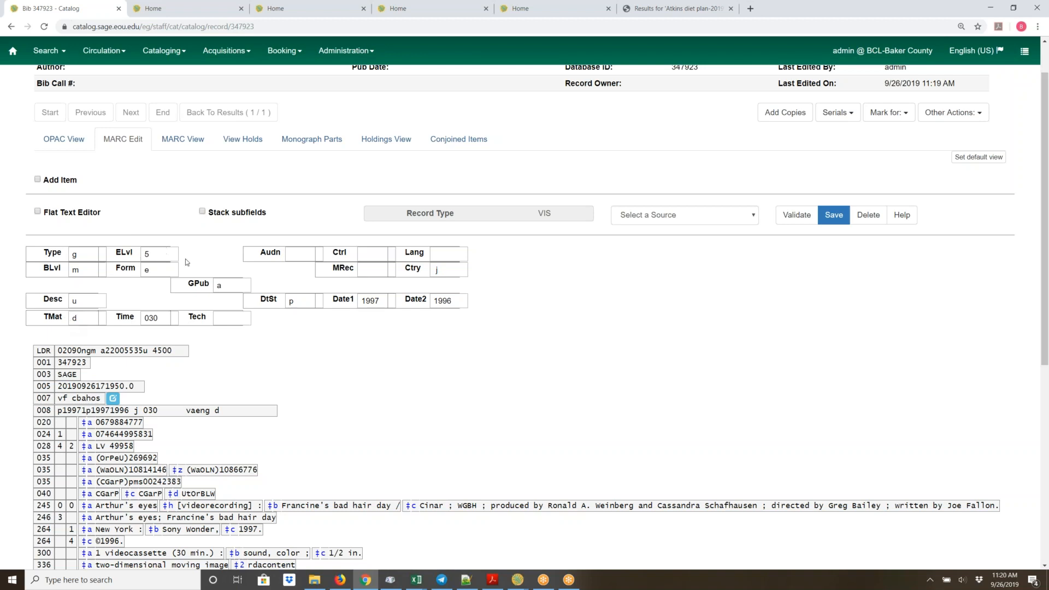
double_click(150, 269)
right_click(151, 269)
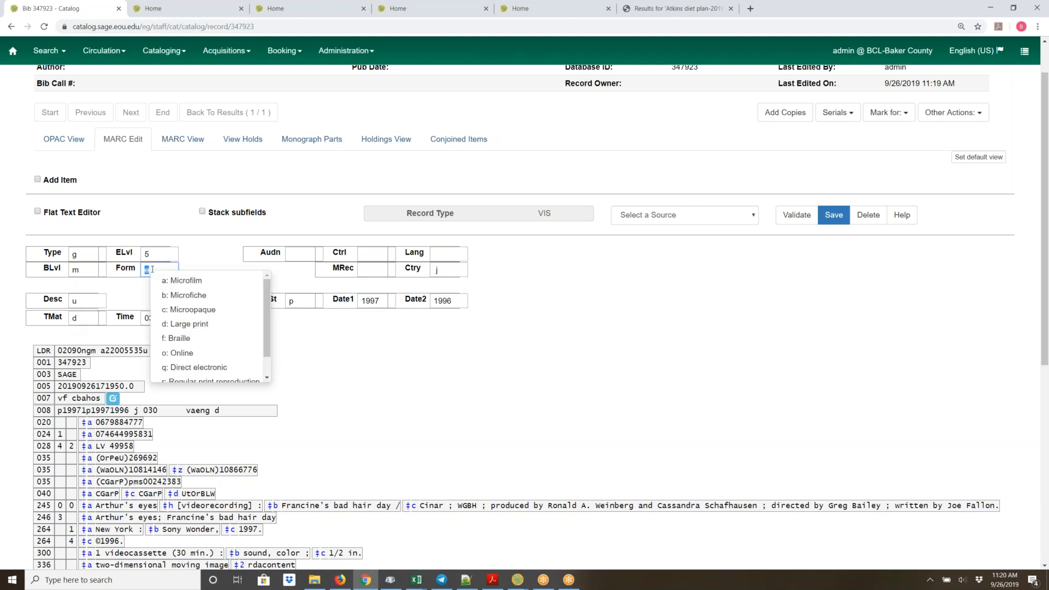
double_click(82, 319)
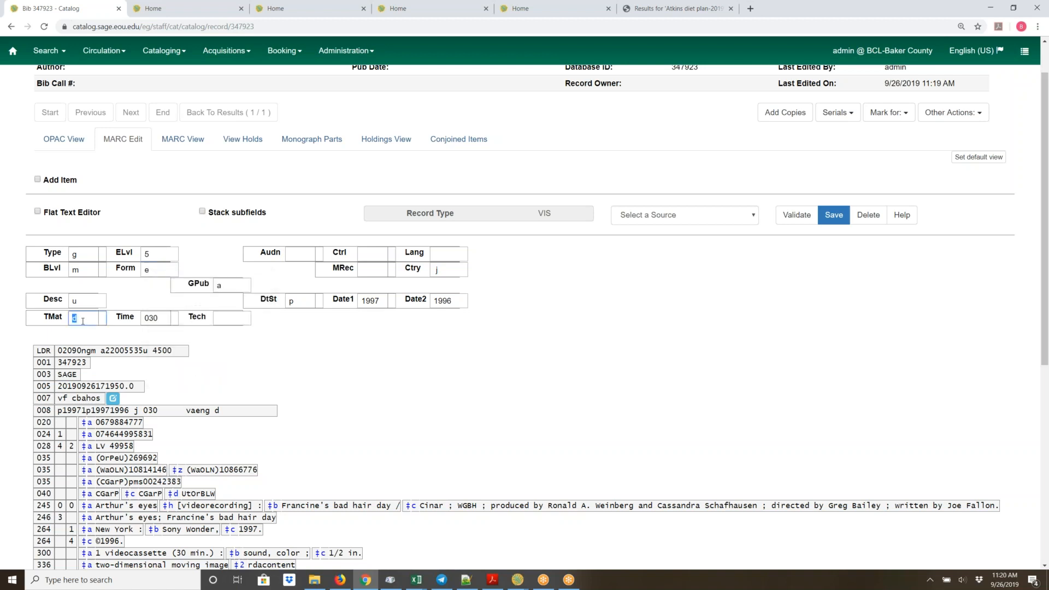
right_click(82, 322)
key(Escape)
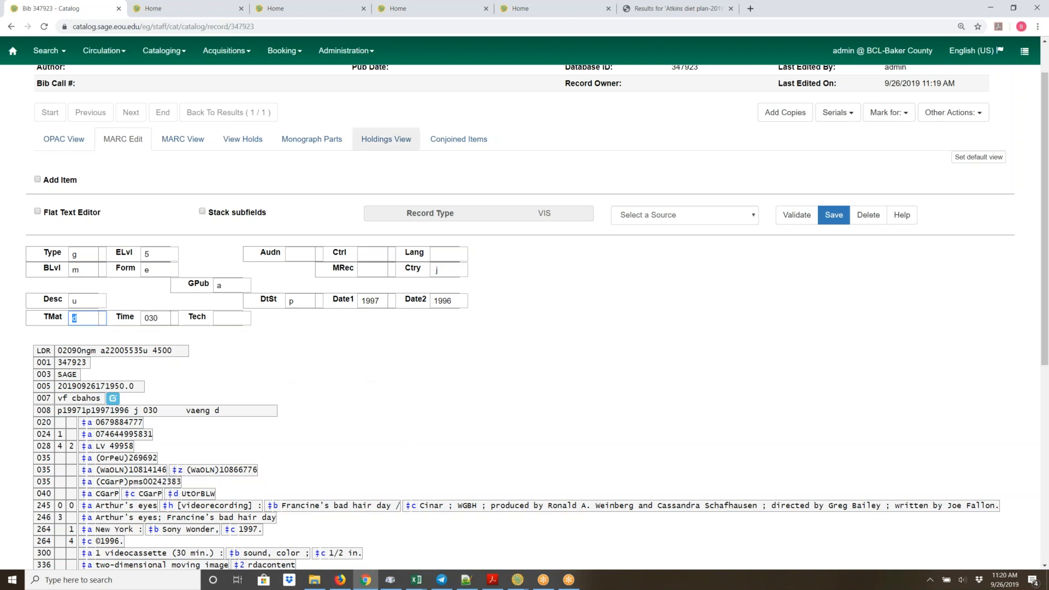
Search Google in a new browser tab for "marc 008 tmat"
click(751, 10)
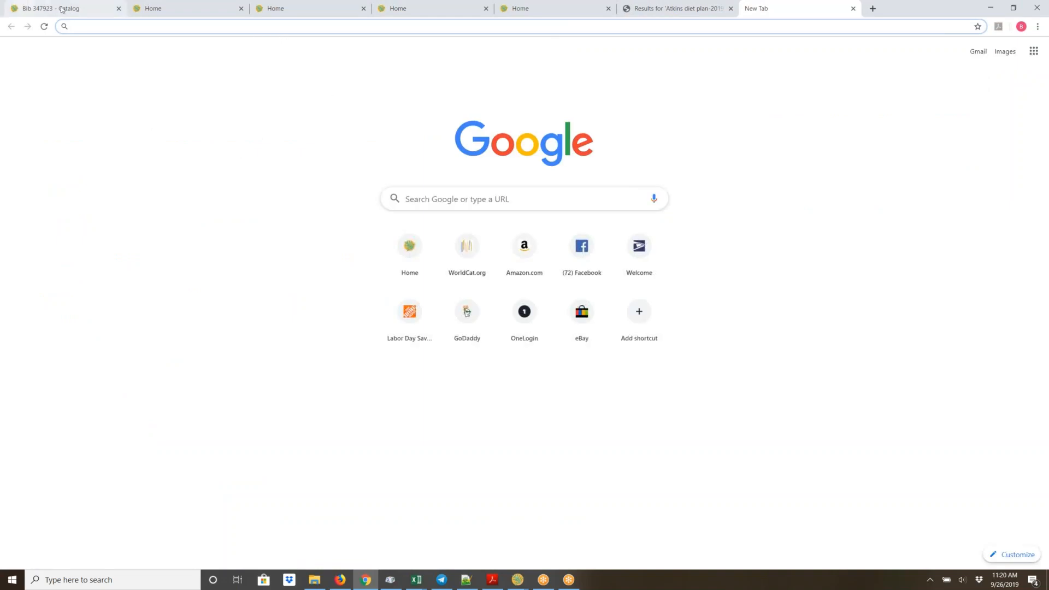
click(416, 202)
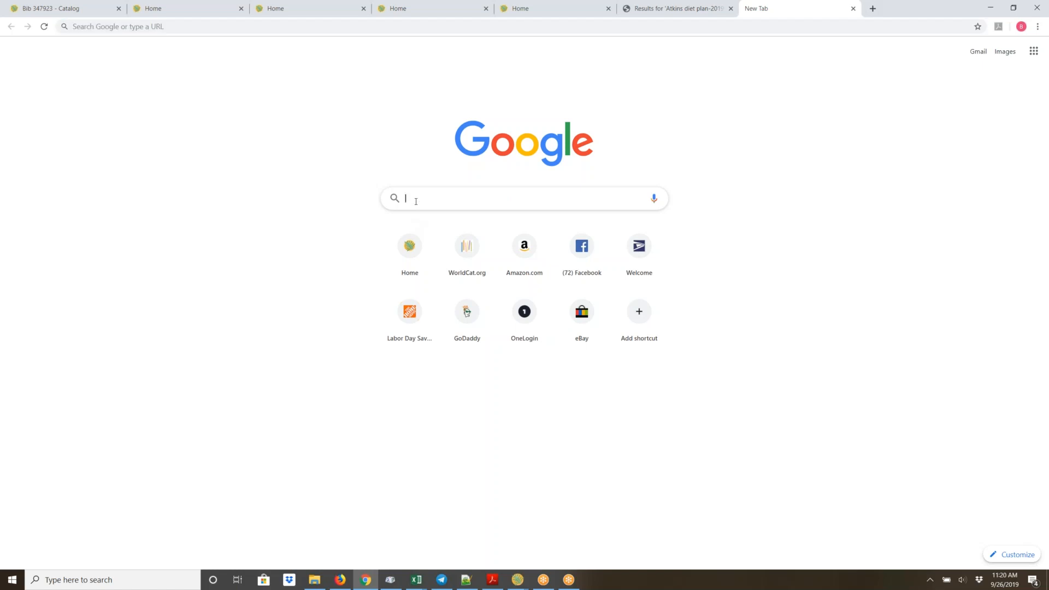
text(marc )
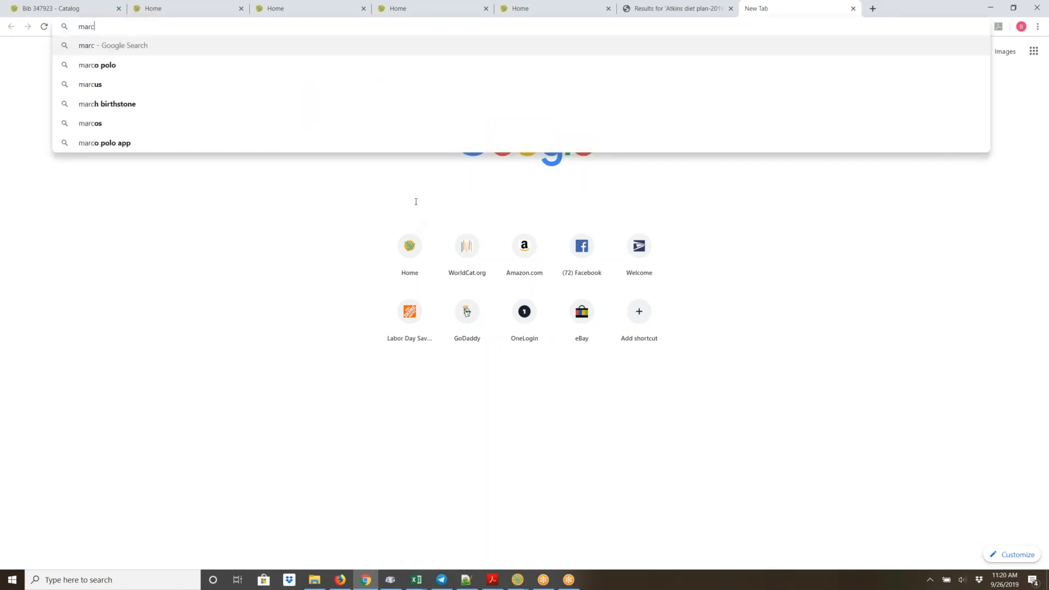
text(type)
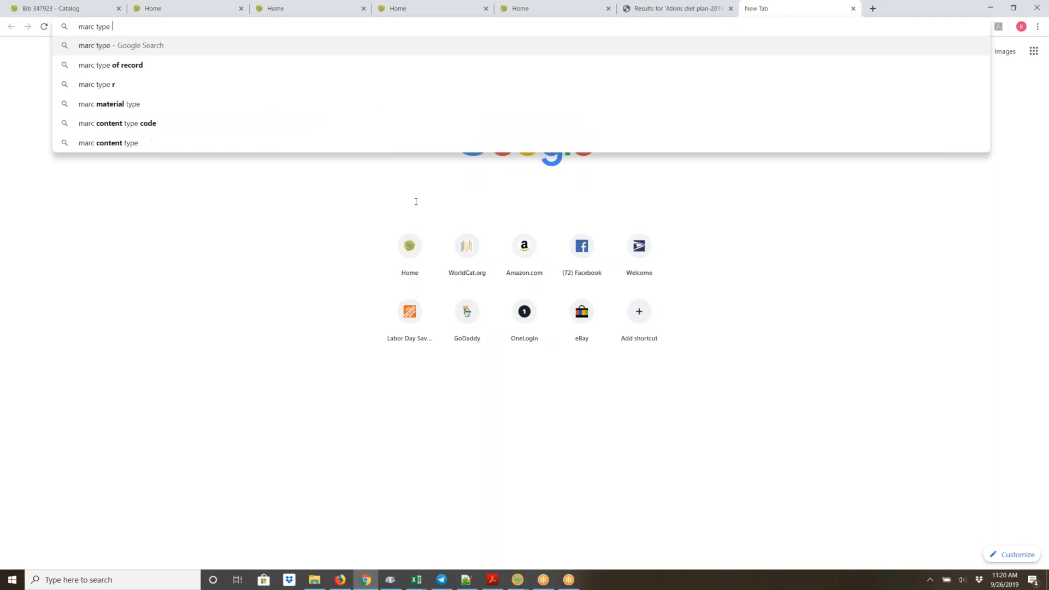
key(BackSpace)
key(BackSpace)
key(BackSpace)
key(BackSpace)
key(BackSpace)
text(008)
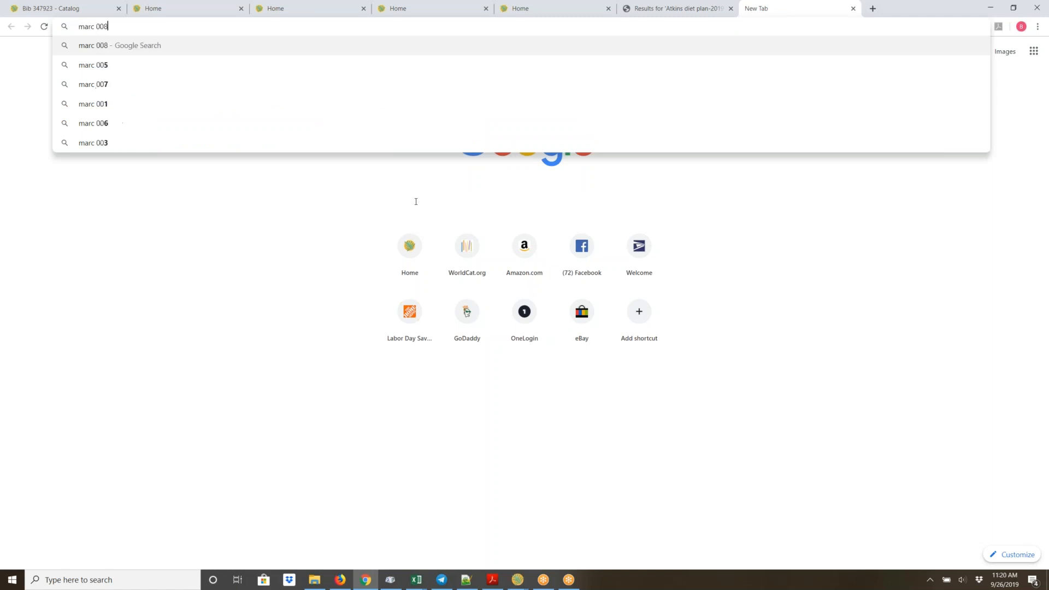
text( tmat)
key(Return)
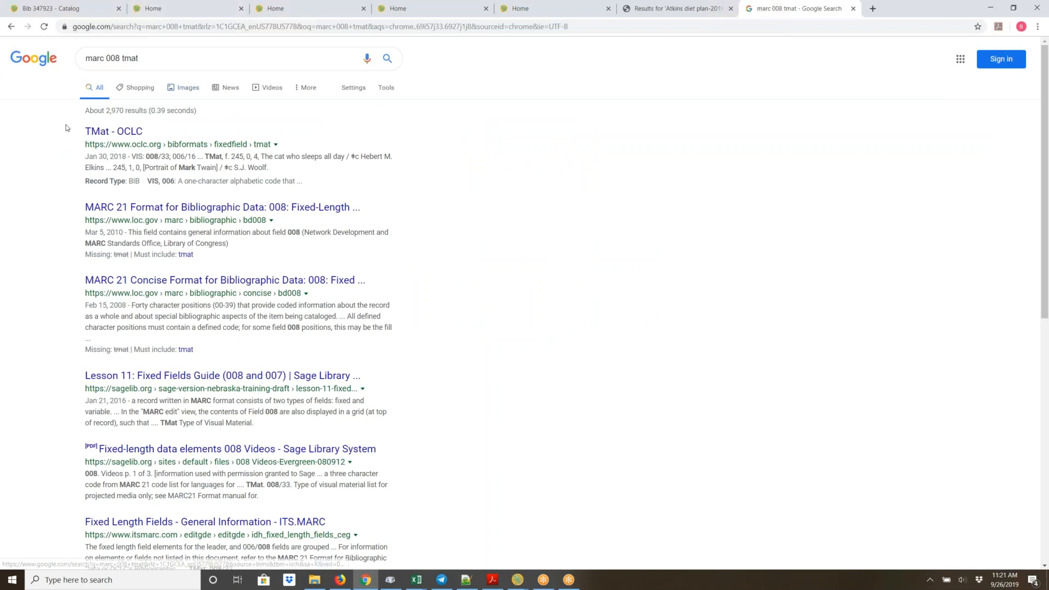
Open OCLC's TMat page and look up the code for a videorecording
click(99, 140)
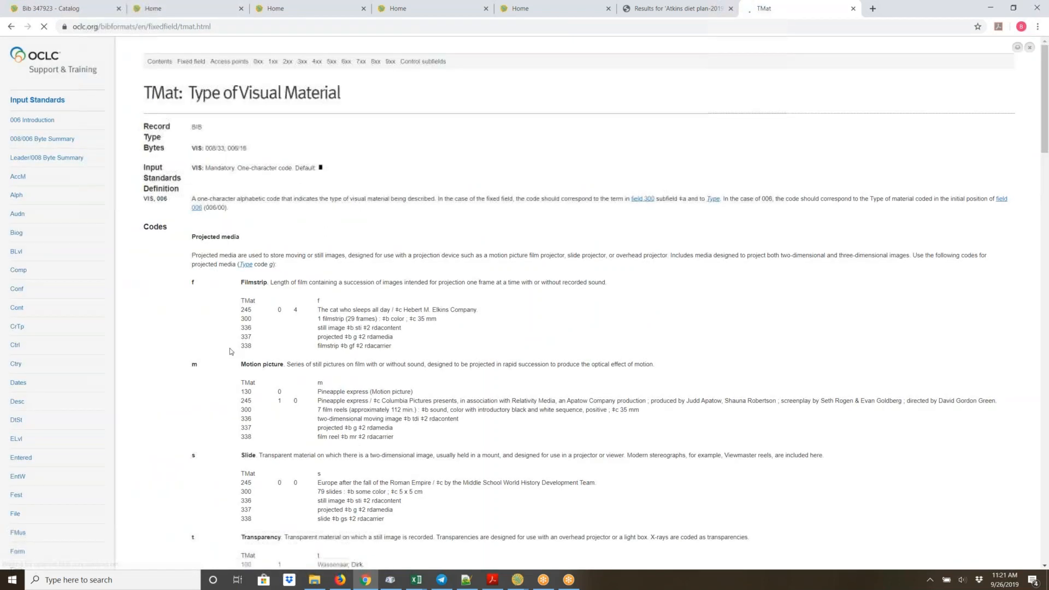
scroll(410, 353, down, 4)
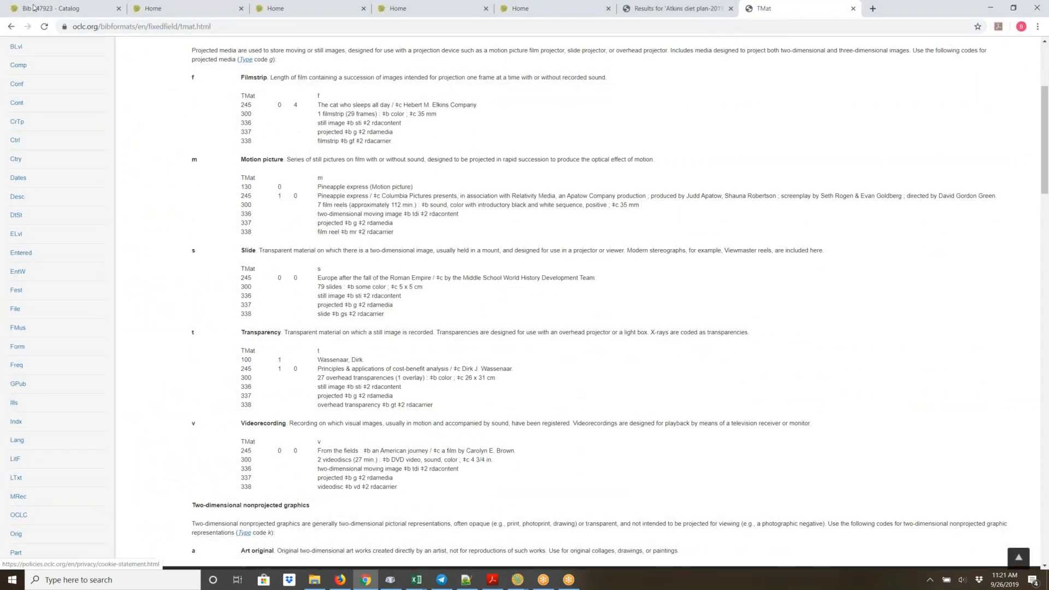
click(363, 584)
click(361, 584)
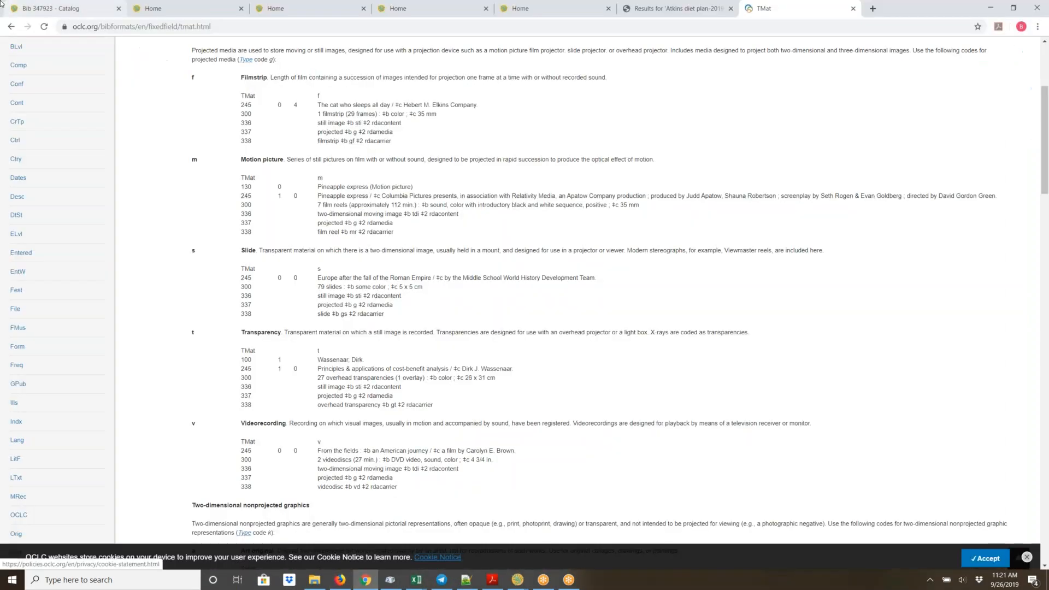
Return to the "Arthur's eyes" record, set its TMat fixed field to v and check the GPub field for available codes
click(70, 11)
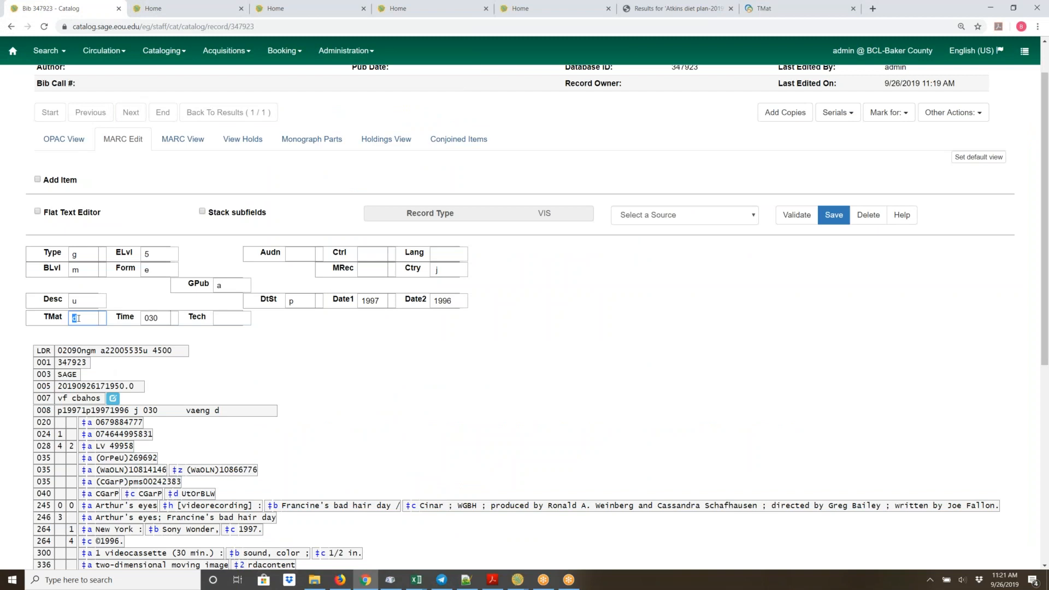
click(223, 285)
right_click(223, 285)
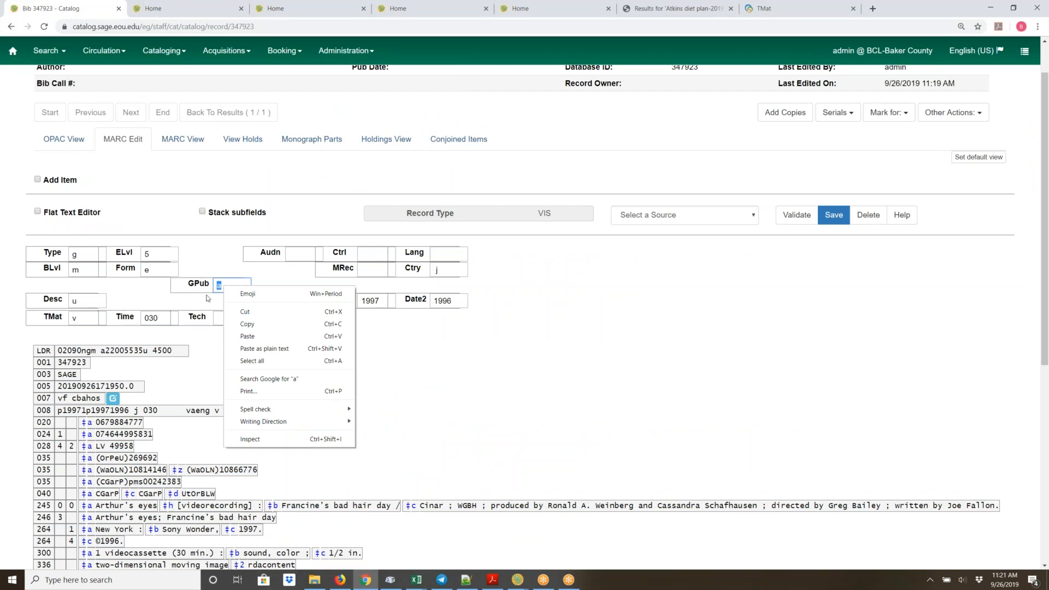
click(219, 257)
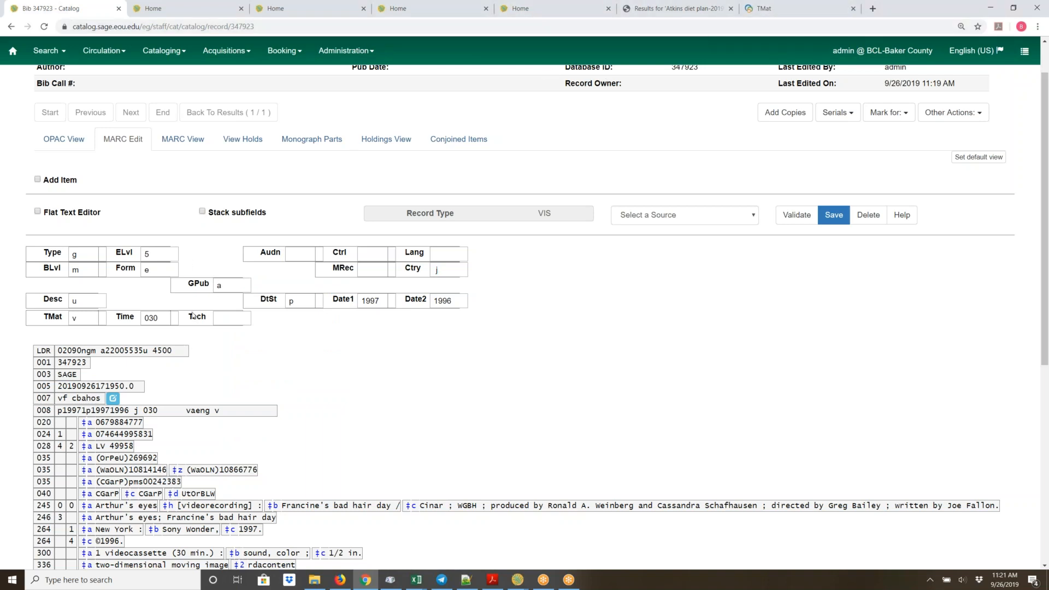
Clear the GPub fixed field and set Lang to eng, Ctry to nyu and Audn to j
click(219, 285)
key(BackSpace)
click(434, 253)
text(eng)
click(444, 269)
text(nyu)
click(300, 256)
Check the Desc fixed field for available codes and read the code definitions on OCLC's Desc page
right_click(82, 300)
click(38, 292)
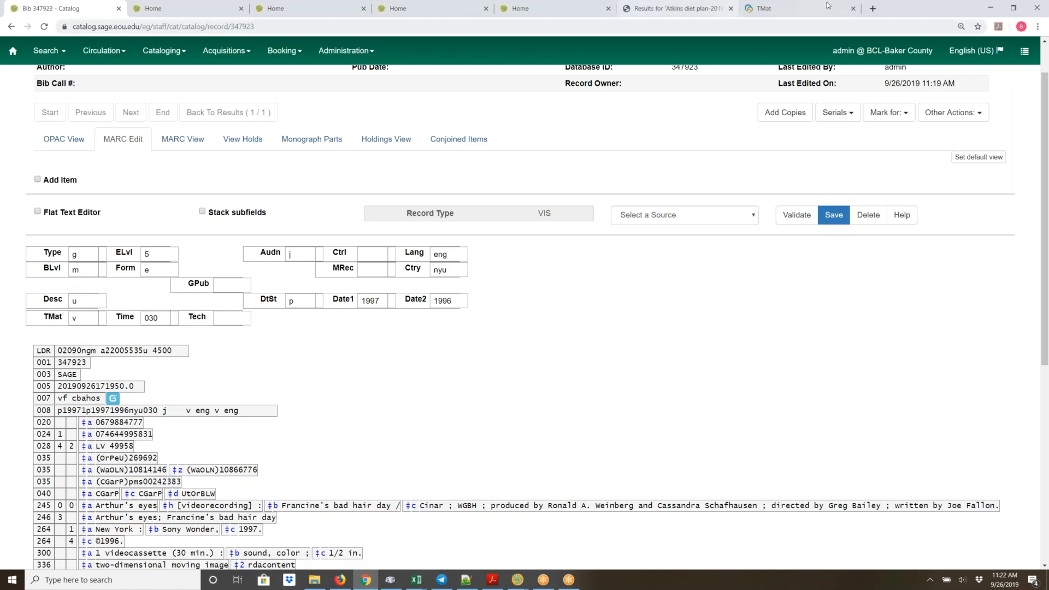
click(814, 14)
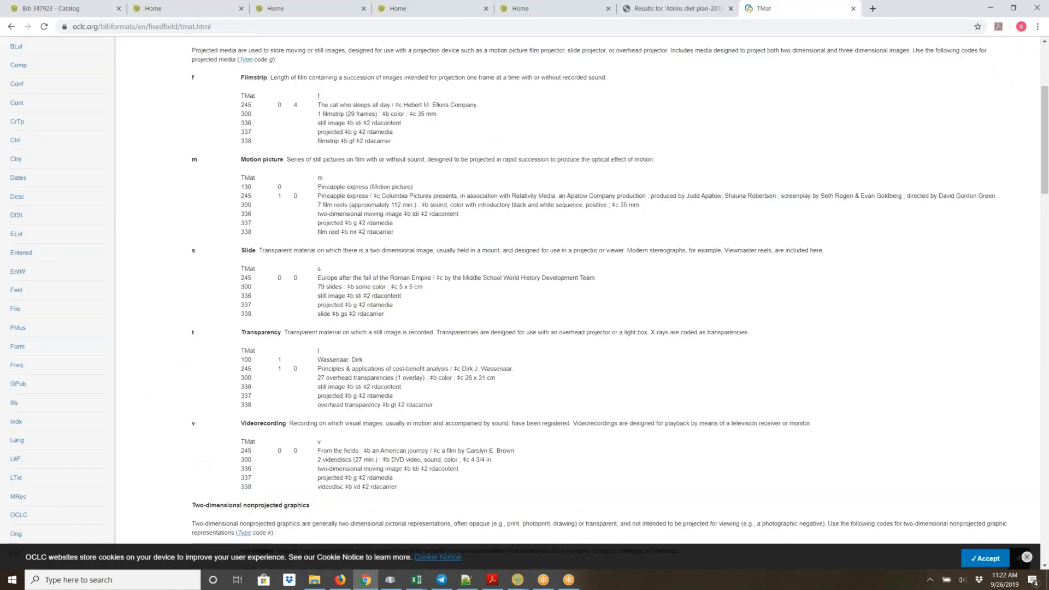
scroll(296, 103, up, 3)
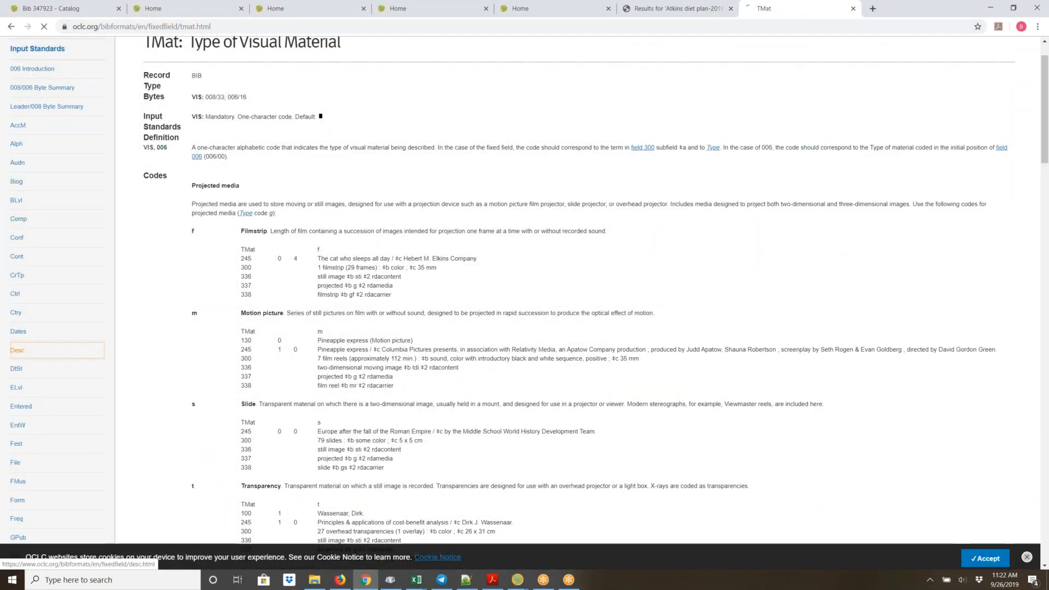
click(17, 350)
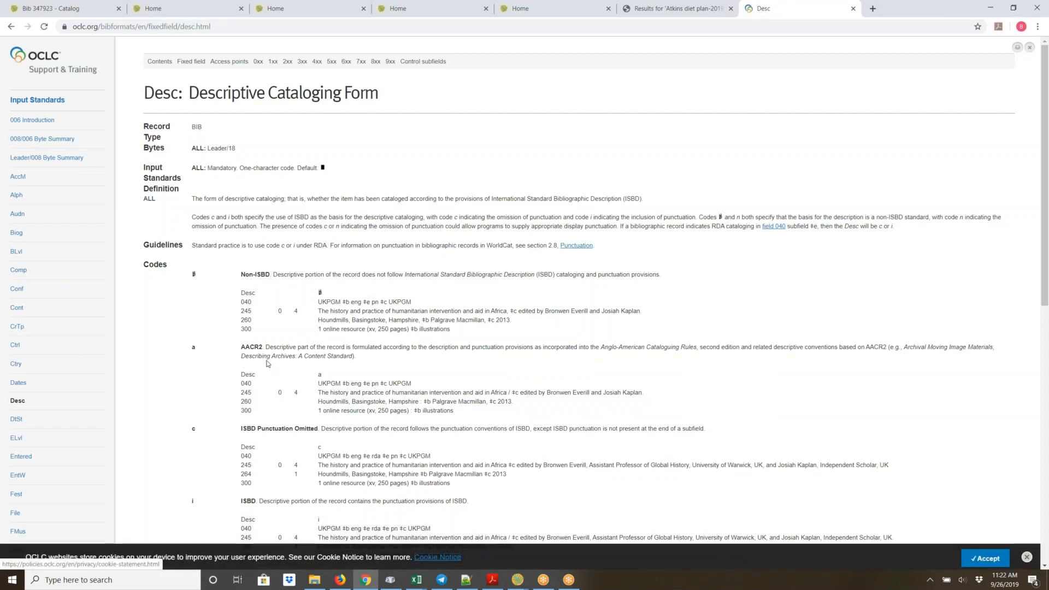
scroll(343, 349, down, 1)
scroll(343, 348, down, 3)
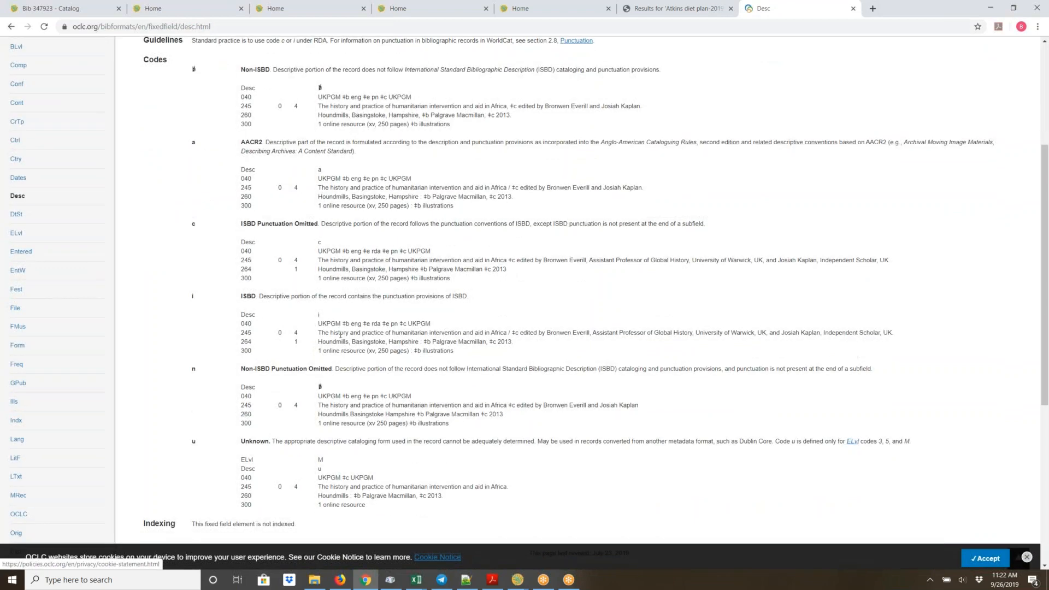
scroll(339, 334, up, 2)
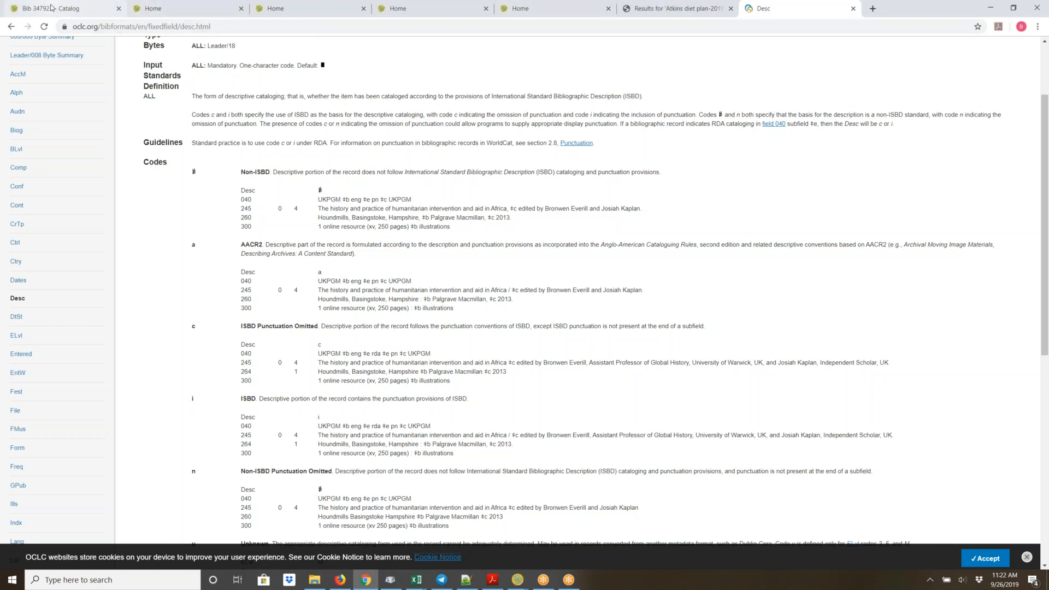
Compare the record's Desc value with the matching definition on OCLC's Desc page
click(54, 8)
double_click(74, 304)
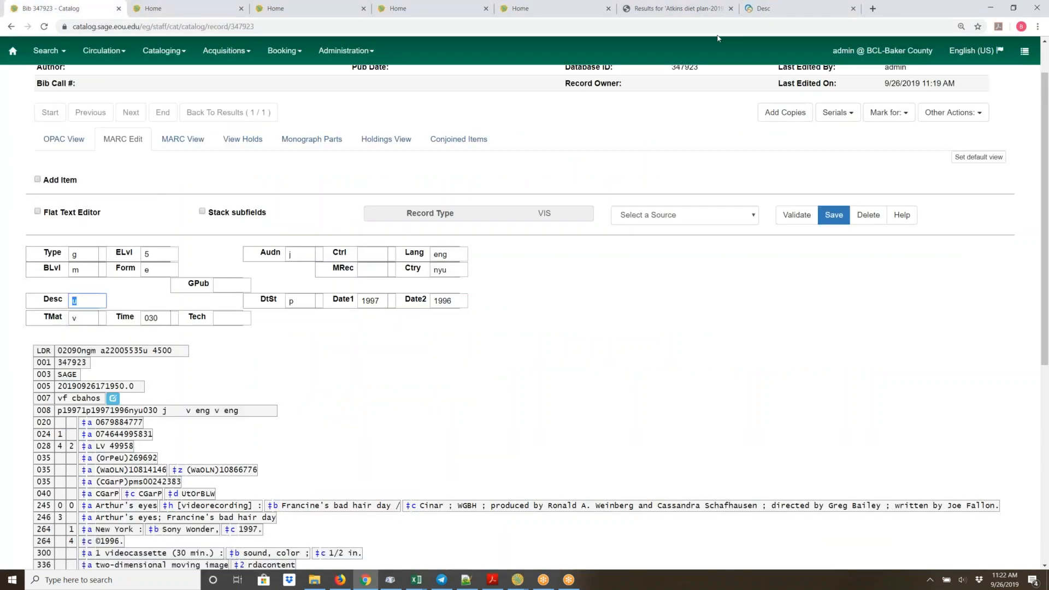
click(766, 11)
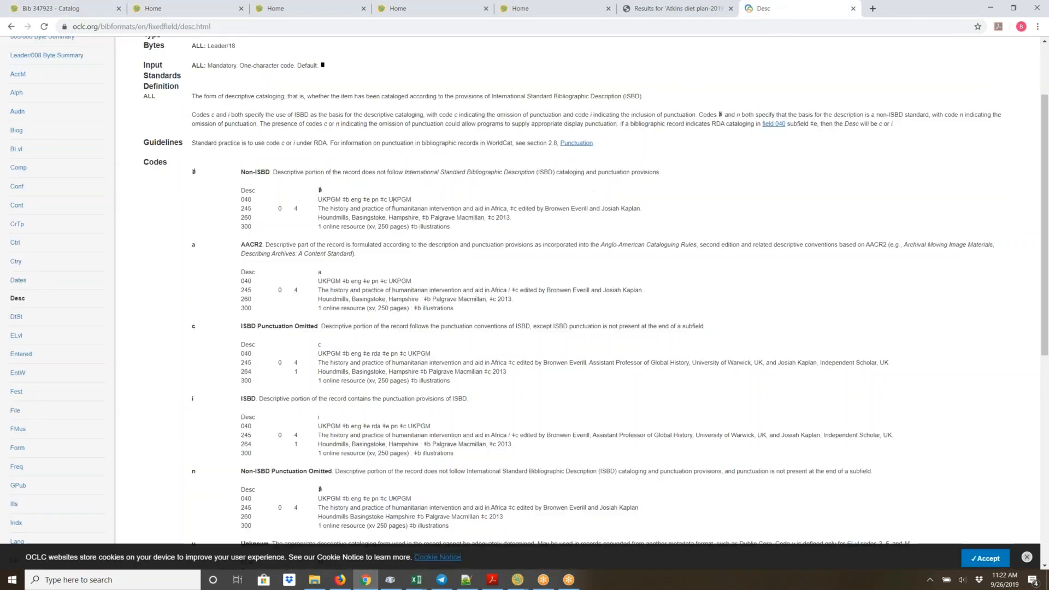
scroll(460, 292, down, 1)
scroll(460, 292, down, 1)
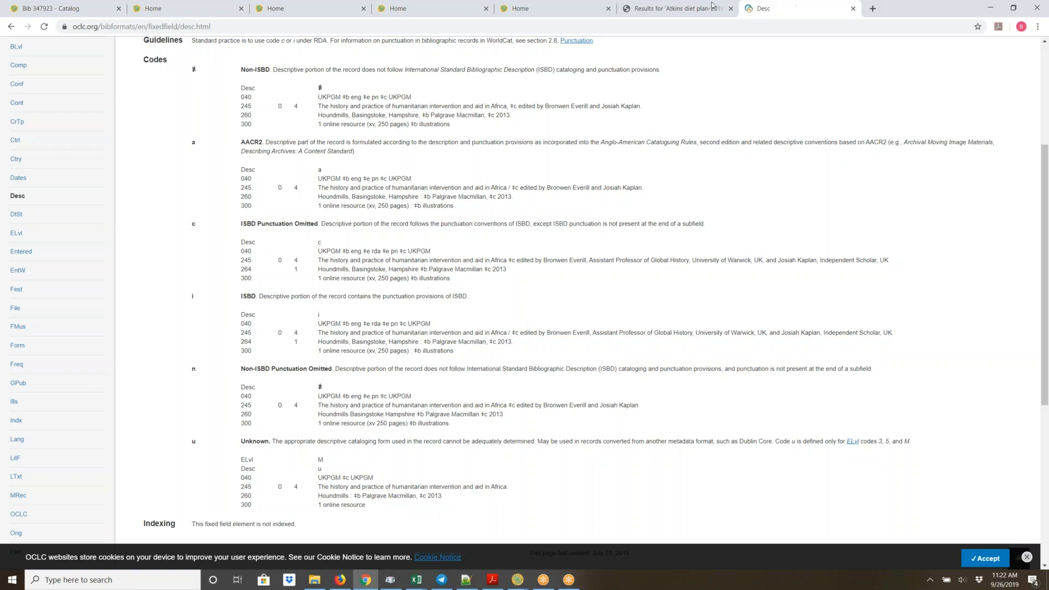
Return to the "Arthur's eyes" record, set the Desc and Tech fixed fields to a, and save the record
click(82, 6)
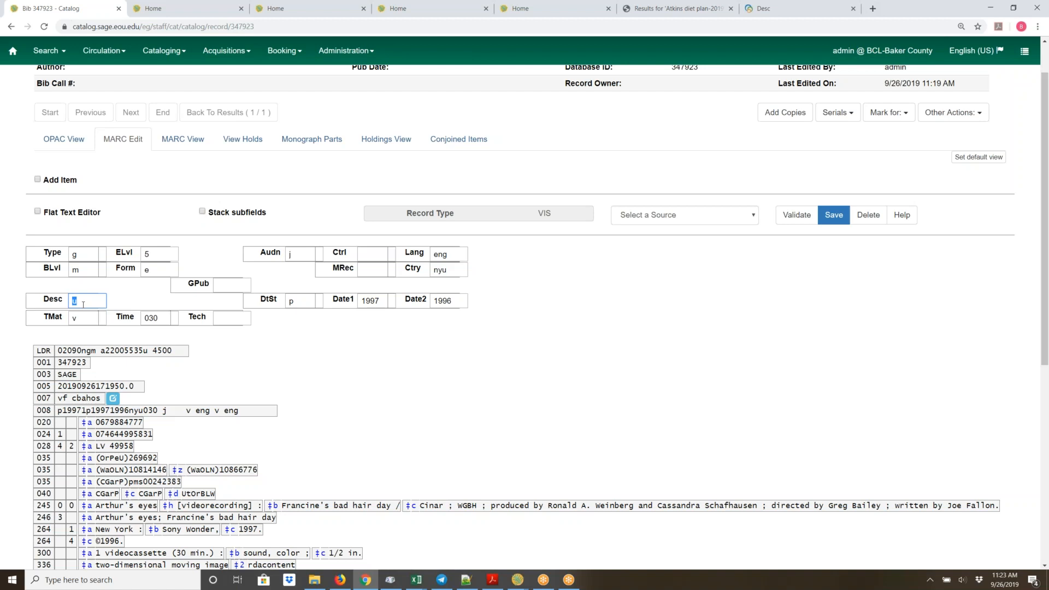
text(a)
click(235, 318)
text(a)
click(242, 321)
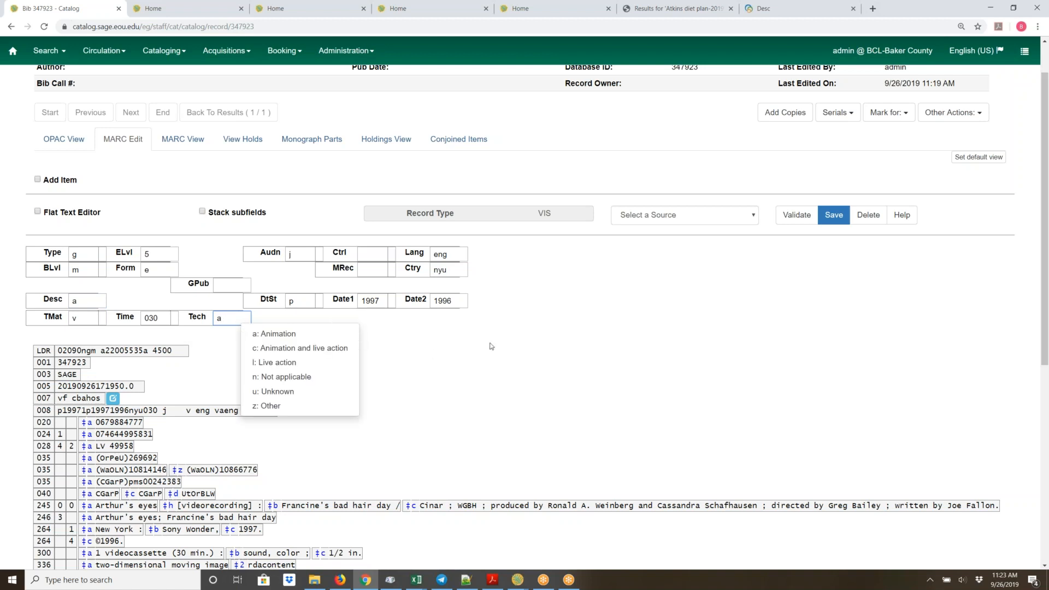
click(479, 372)
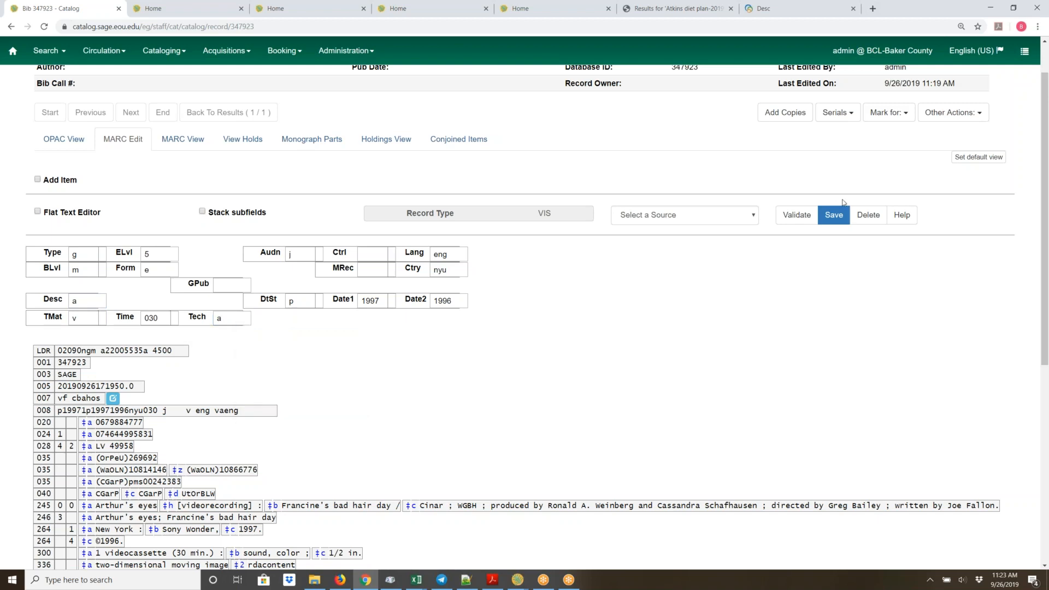
click(836, 216)
Insert two new fields below the last 650 subject field and tag the first one 655
scroll(557, 344, down, 3)
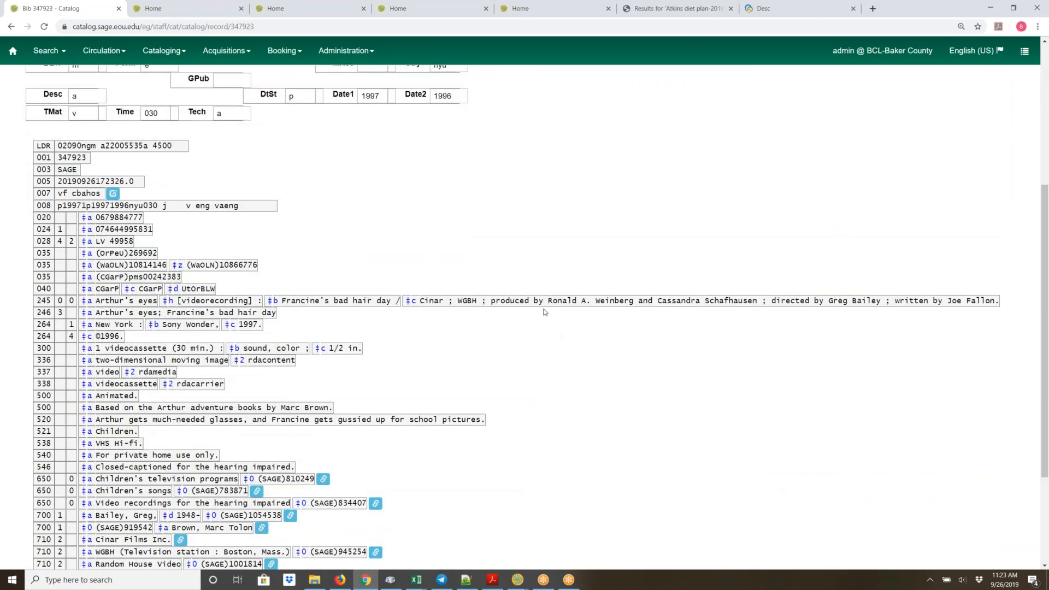
scroll(544, 311, down, 3)
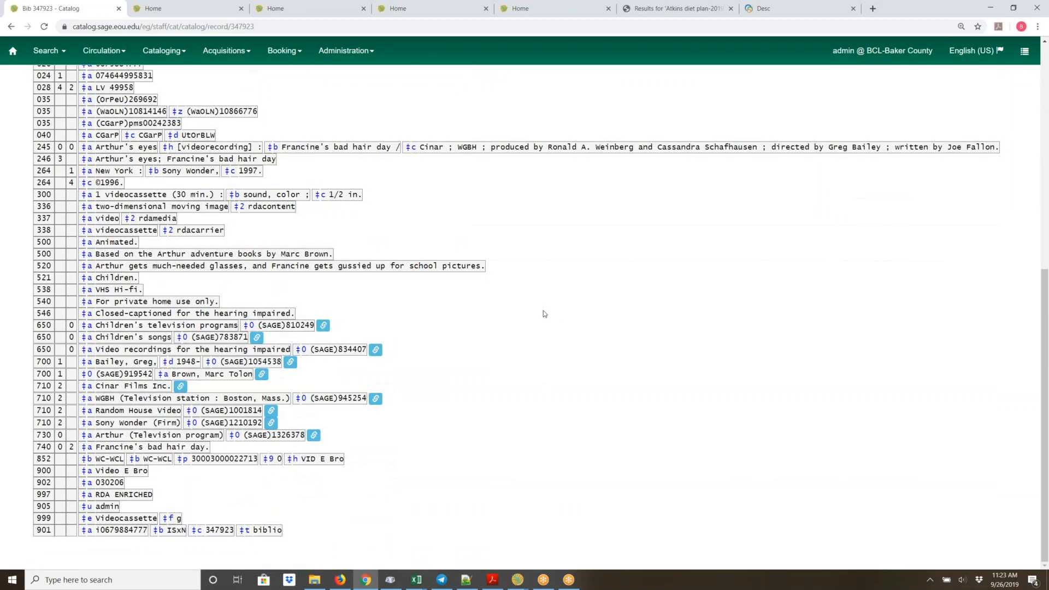
scroll(543, 311, up, 1)
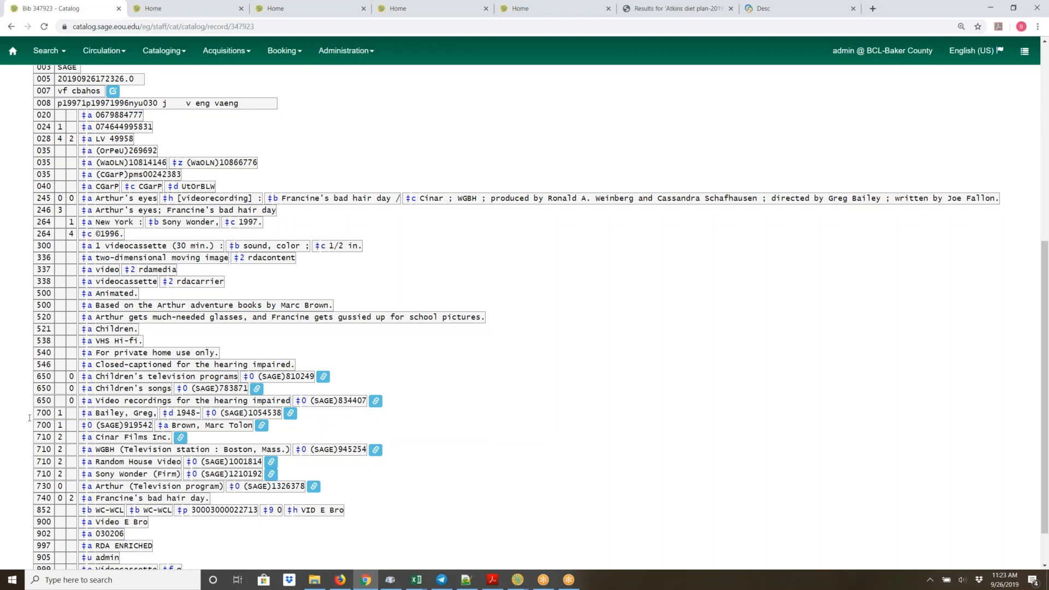
click(48, 401)
key(ctrl+Return)
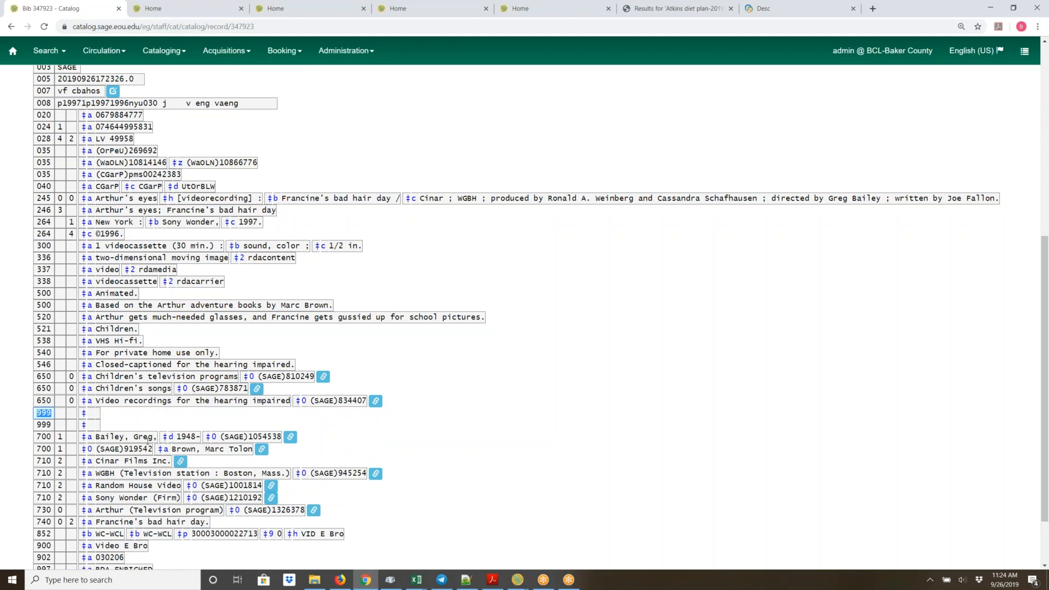
text(655)
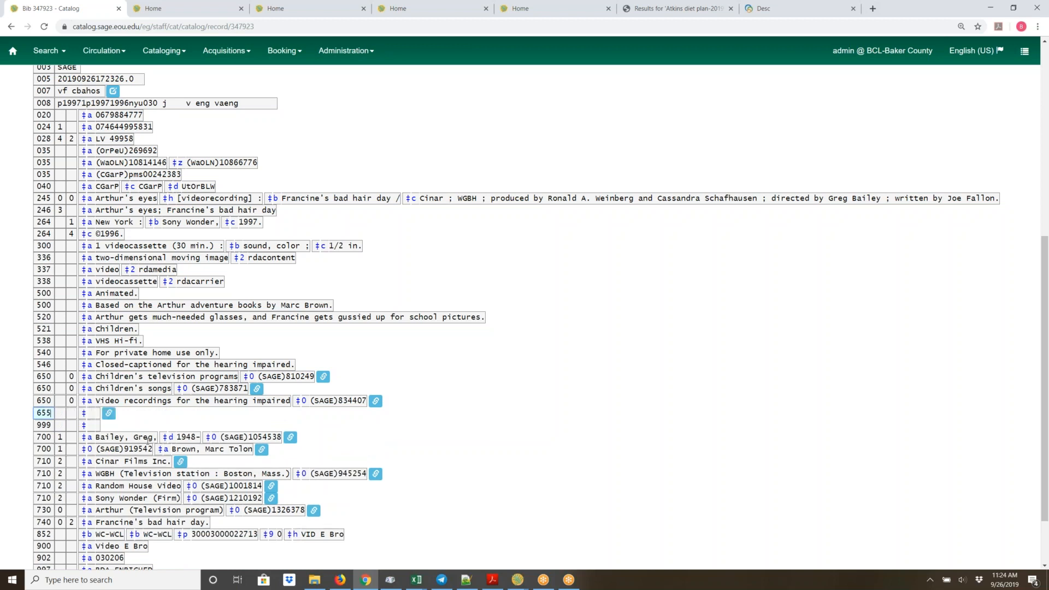
Set the second indicator of the new 655 field to 7
key(Tab)
key(Tab)
key(shift+Tab)
double_click(71, 414)
text(0)
click(44, 425)
double_click(43, 425)
click(71, 412)
text(7)
Enter "Animated television programs" in subfield a of the new 655 field
click(90, 413)
click(71, 413)
click(89, 414)
key(Tab)
text(Animated tele)
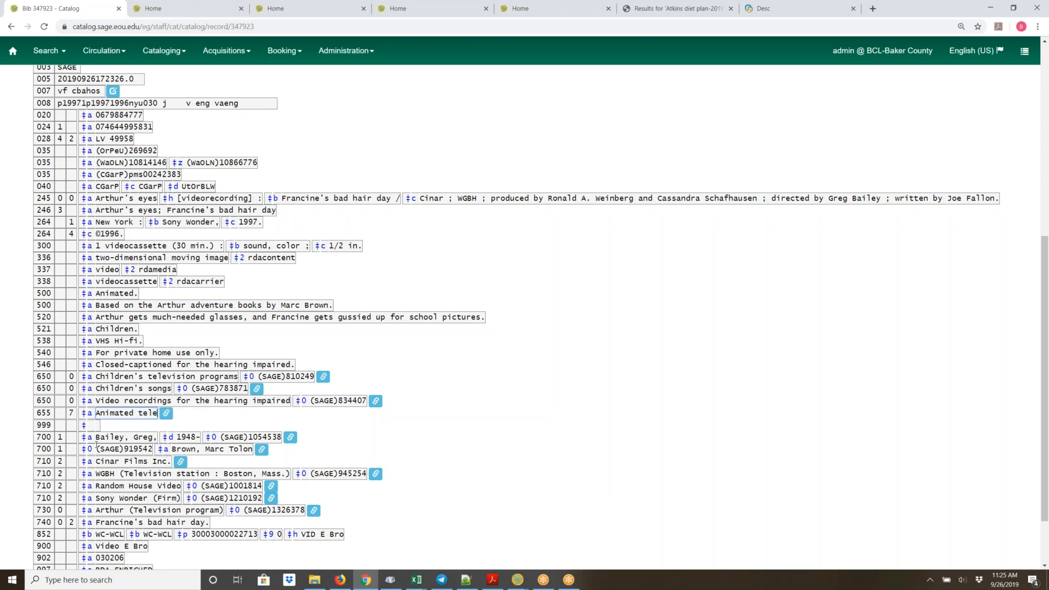
text(vision programs)
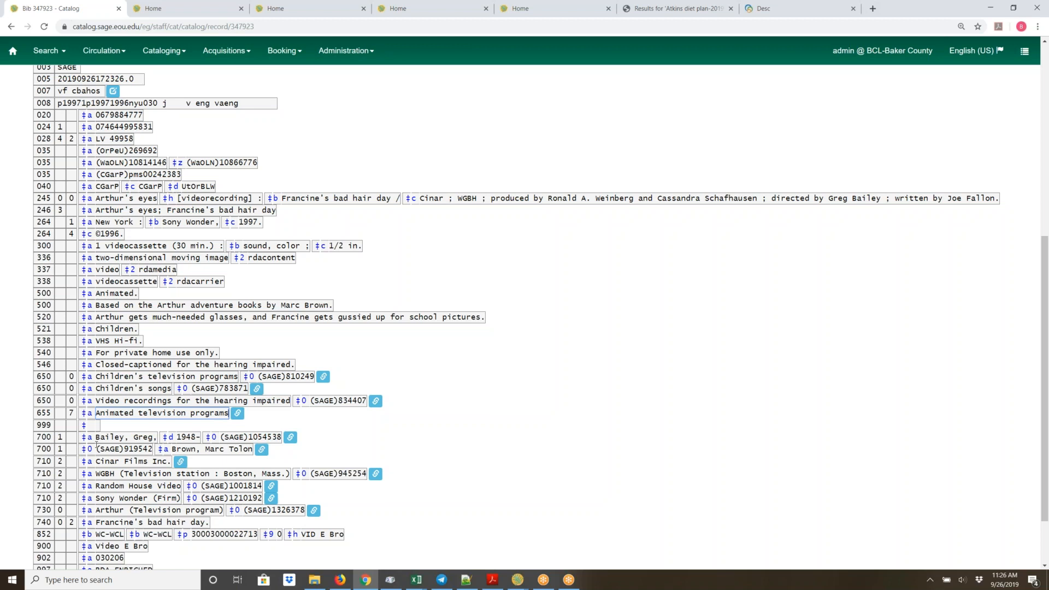
Add subfield 2 with the source code lcgft to the "Animated television programs" field
key(ctrl+d)
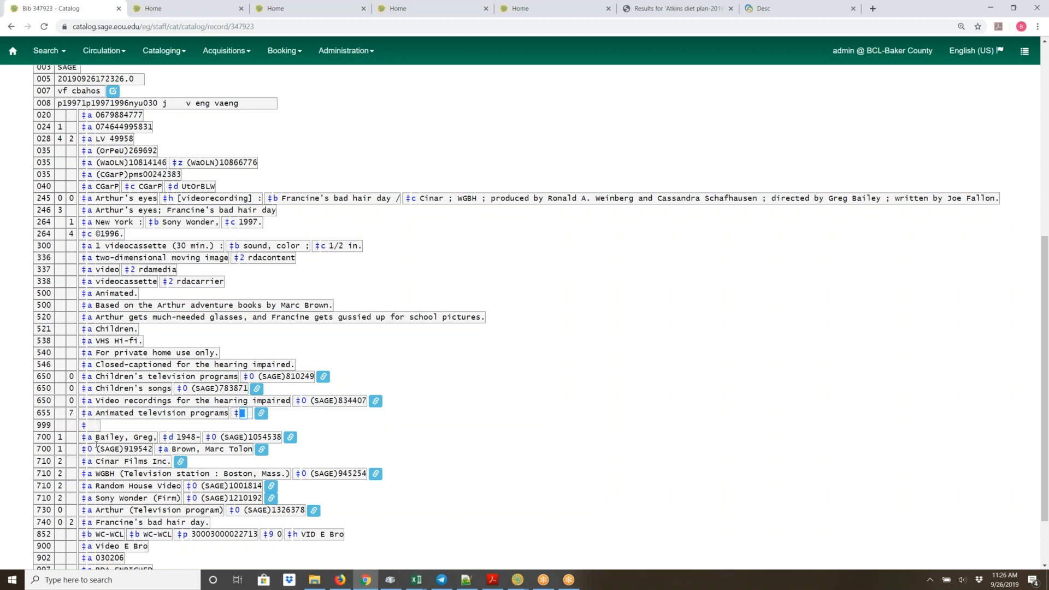
text(2)
key(Tab)
text(lcgft)
Review the available second indicator codes for the 655 field, including 7 for a source specified in subfield 2
click(71, 414)
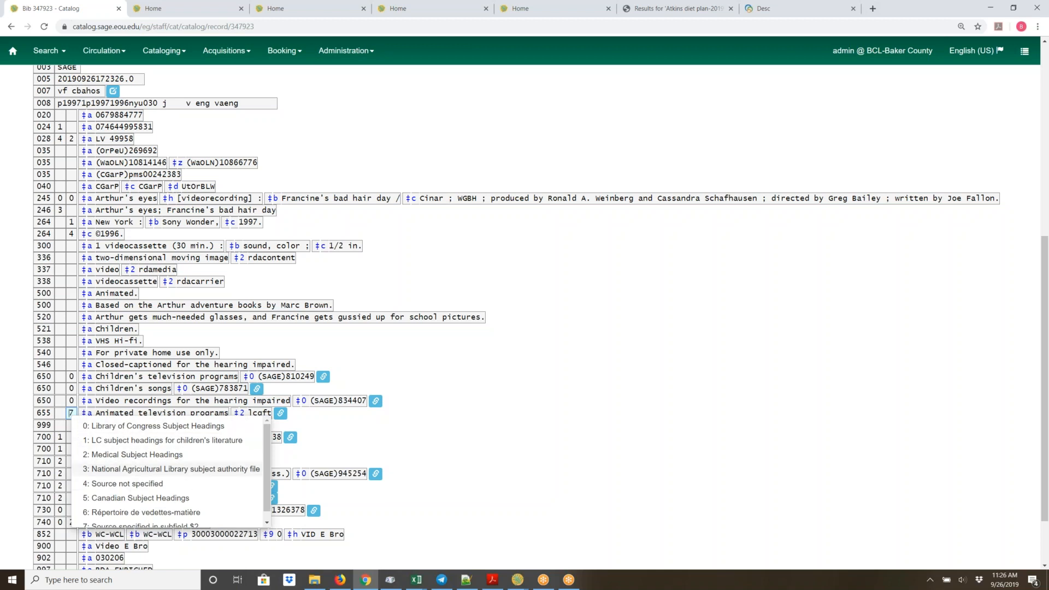
drag(268, 470, 267, 493)
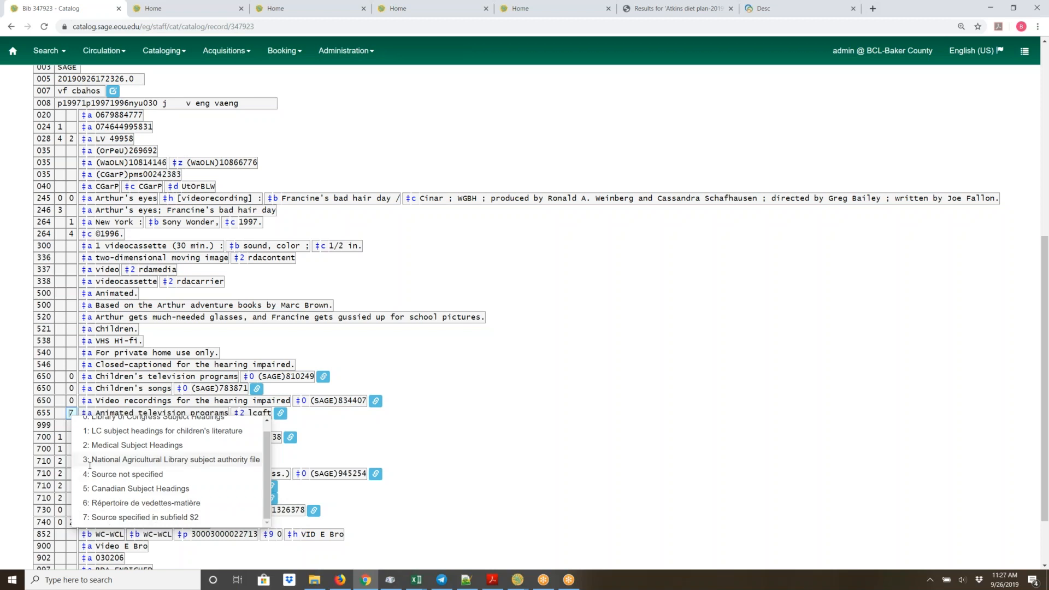
click(59, 415)
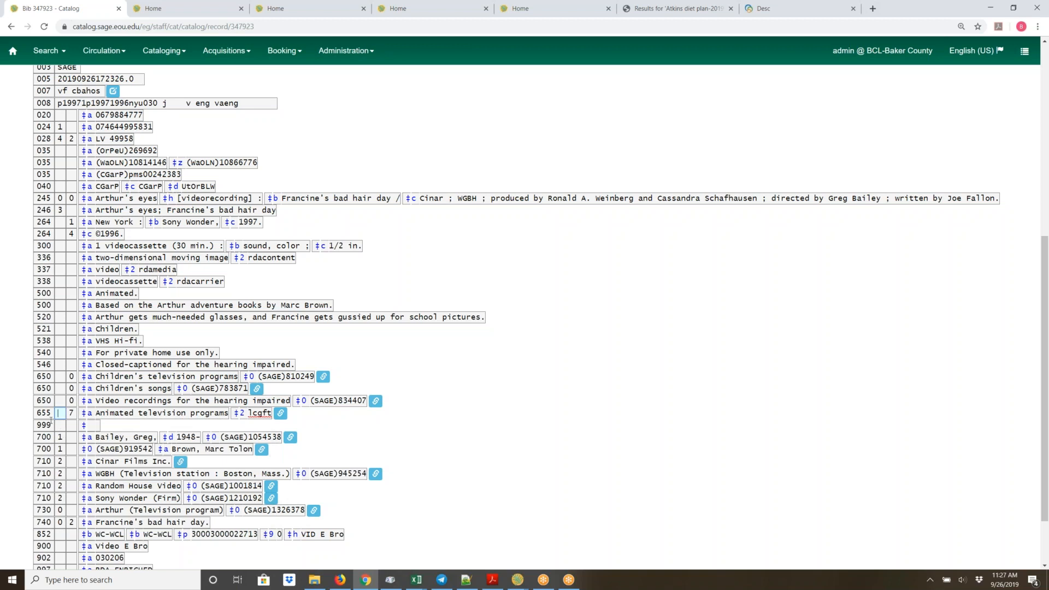
Tag the remaining blank 999 field above the 700 fields as 655 and set its second indicator to 7
click(43, 414)
click(48, 425)
double_click(43, 425)
text(655)
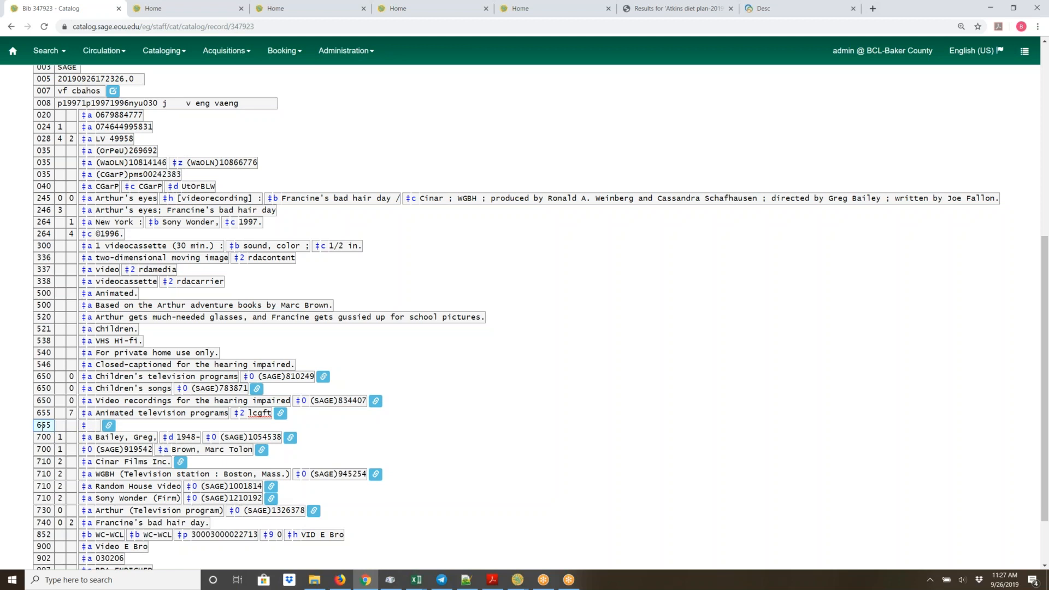
key(Tab)
key(Tab)
text(7)
Enter "Children's television programs" in subfield a of the second 655 field
key(Tab)
text(a)
key(Tab)
text(Childrens)
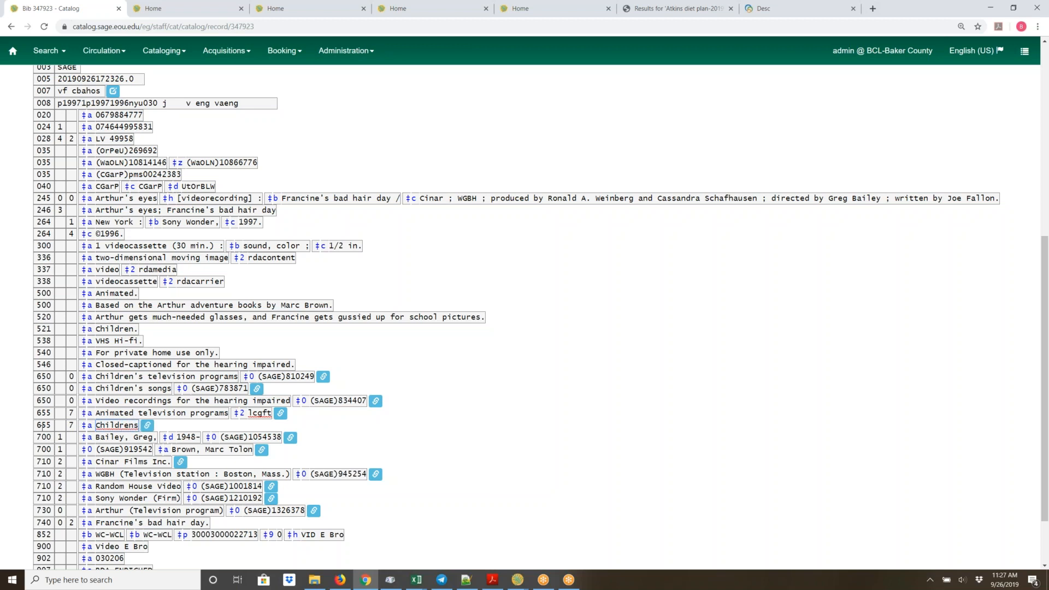
text( television)
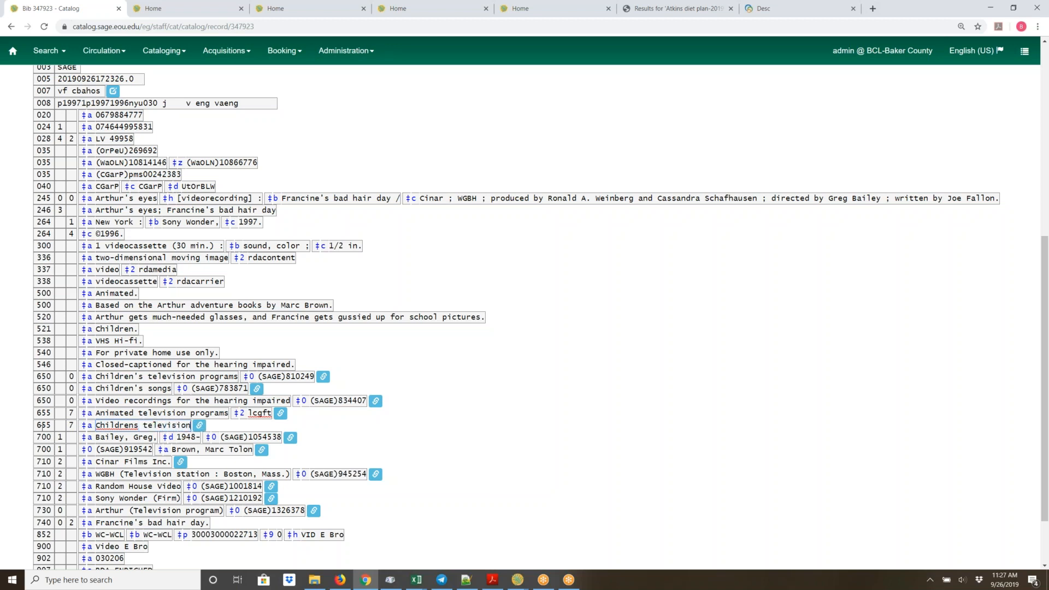
text( programs)
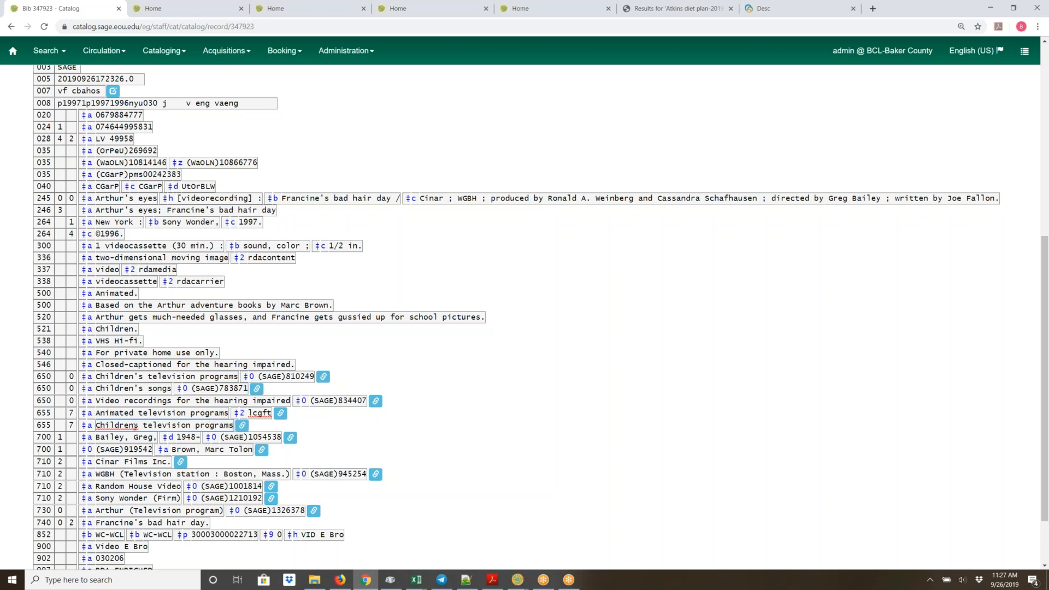
click(135, 426)
text(')
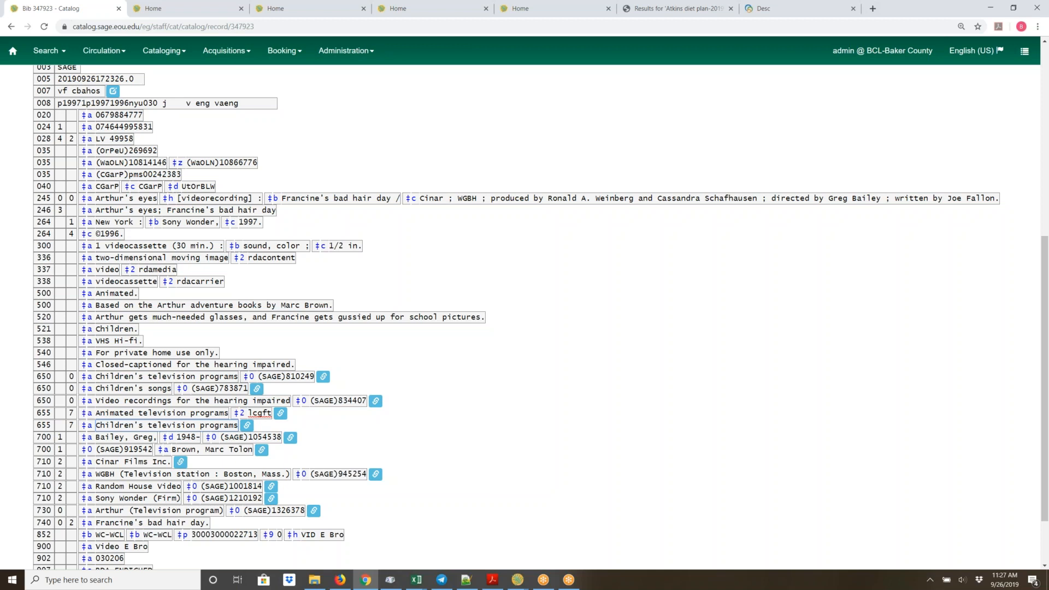
Add subfield 2 with the source code lcgft to the 655 "Children's television programs" field
key(ctrl+d)
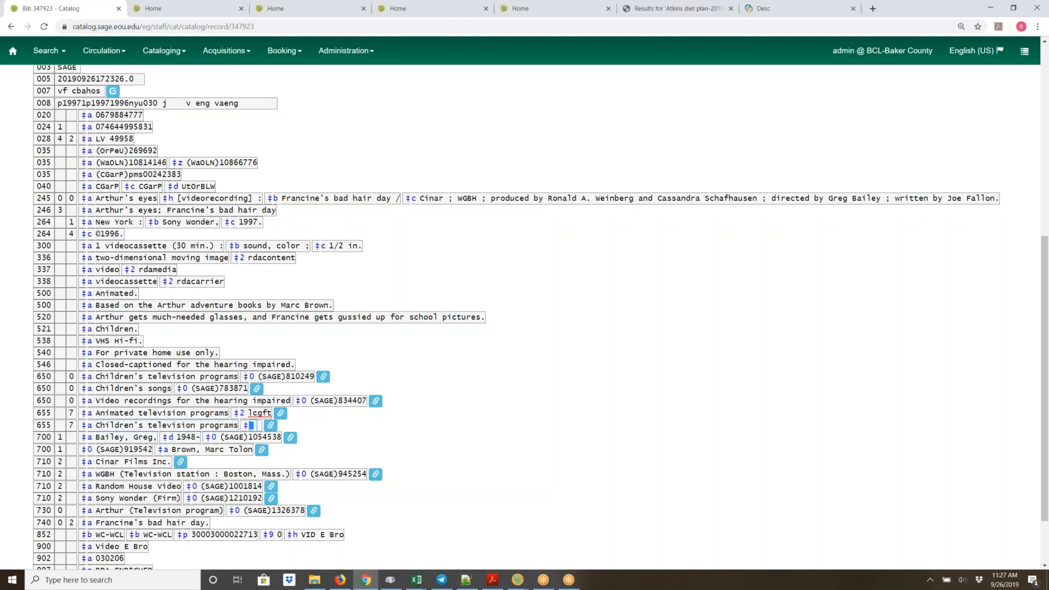
text(2)
key(Tab)
text(lcgft)
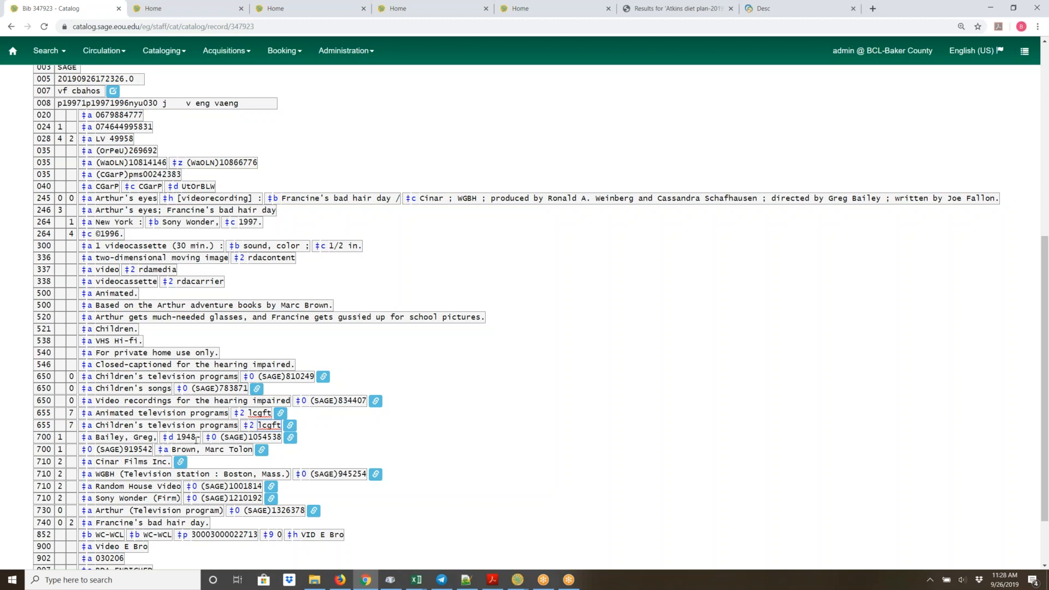
Browse the authority record links for the 655 "Animated television programs" field and close the list without applying one
click(280, 414)
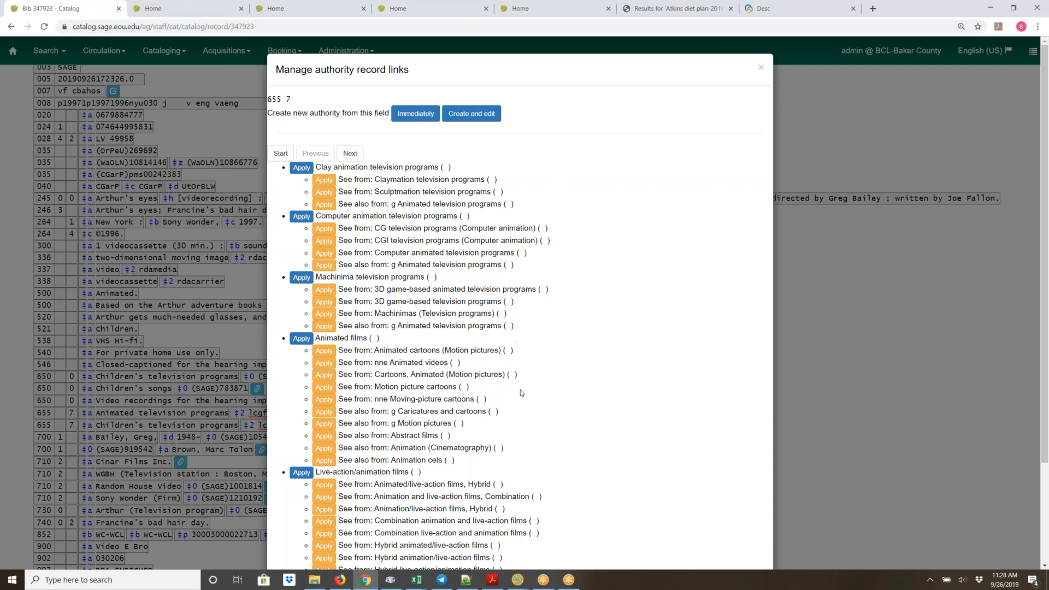
scroll(609, 321, down, 3)
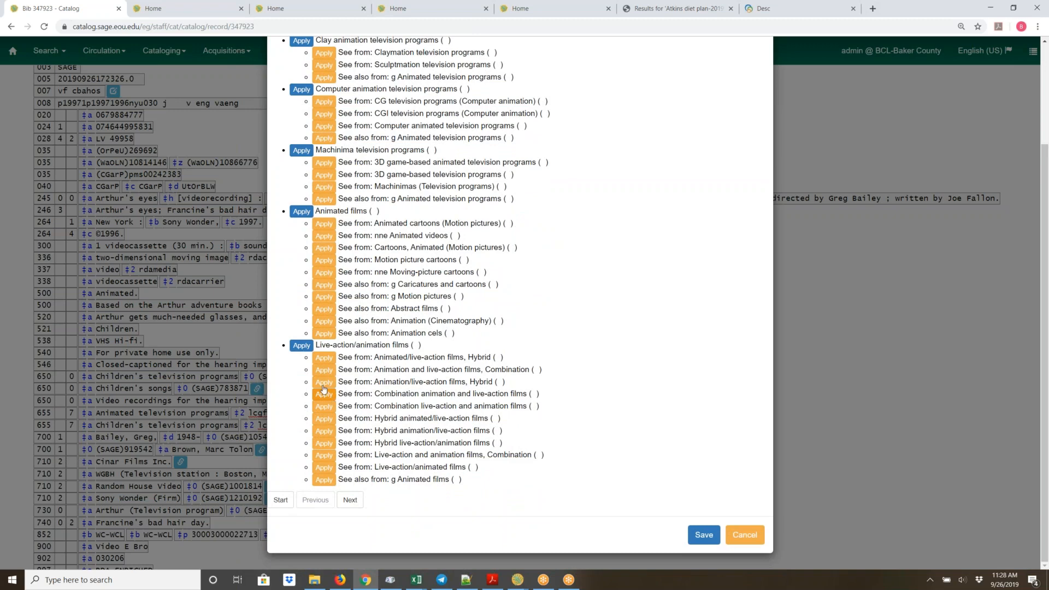
scroll(563, 264, up, 4)
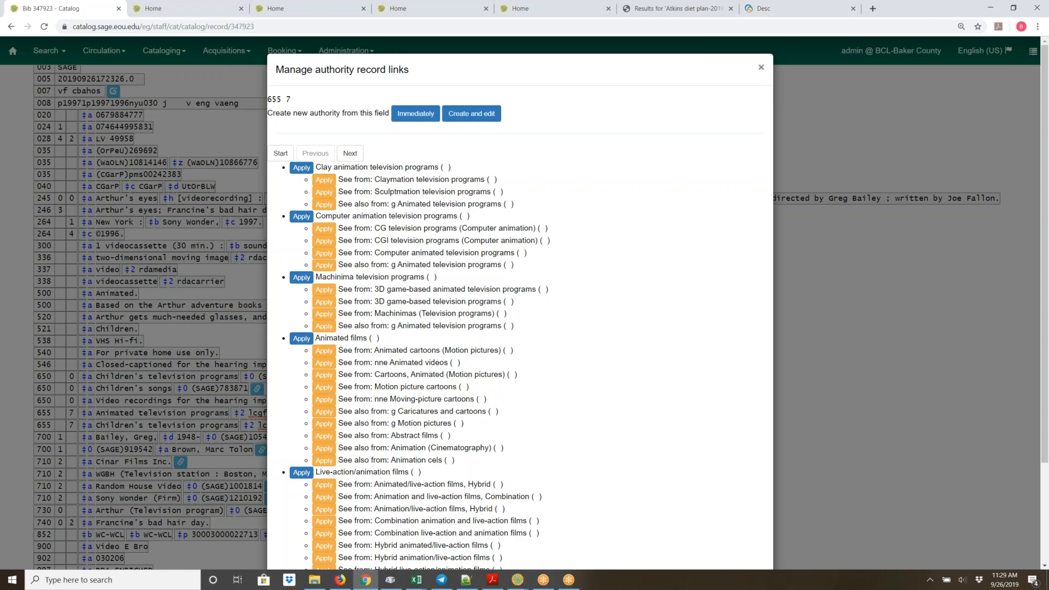
click(760, 66)
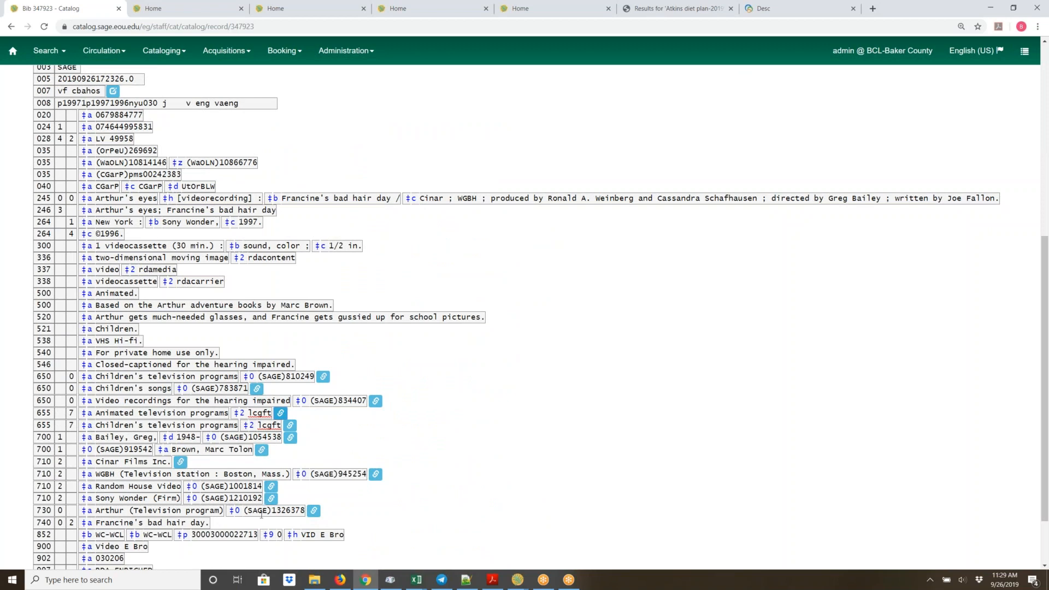
scroll(385, 207, up, 2)
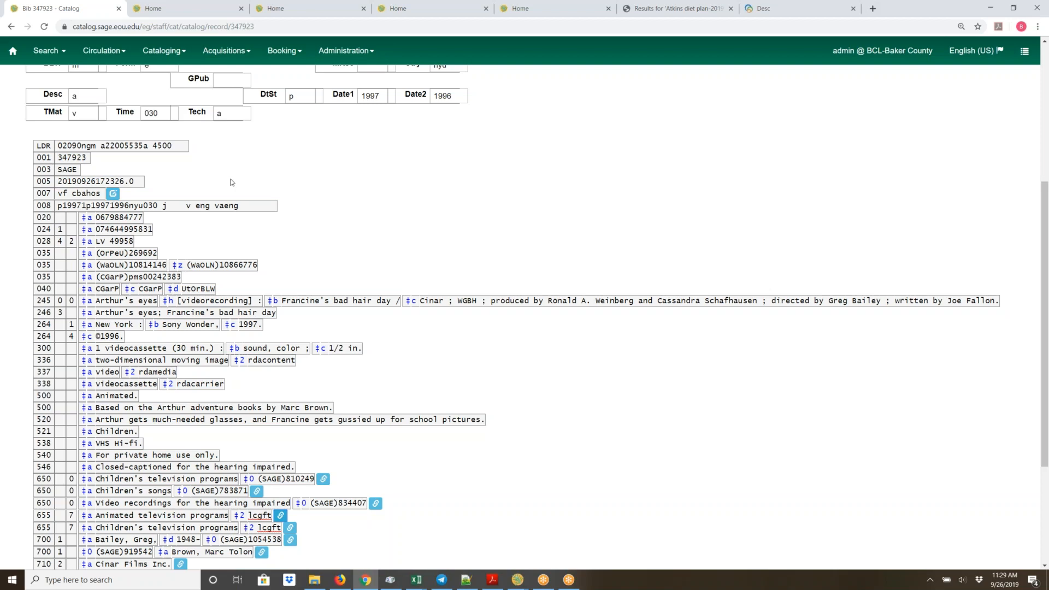
Delete the 852, 900 and 902 fields from the "Arthur's eyes" MARC record
scroll(414, 212, down, 3)
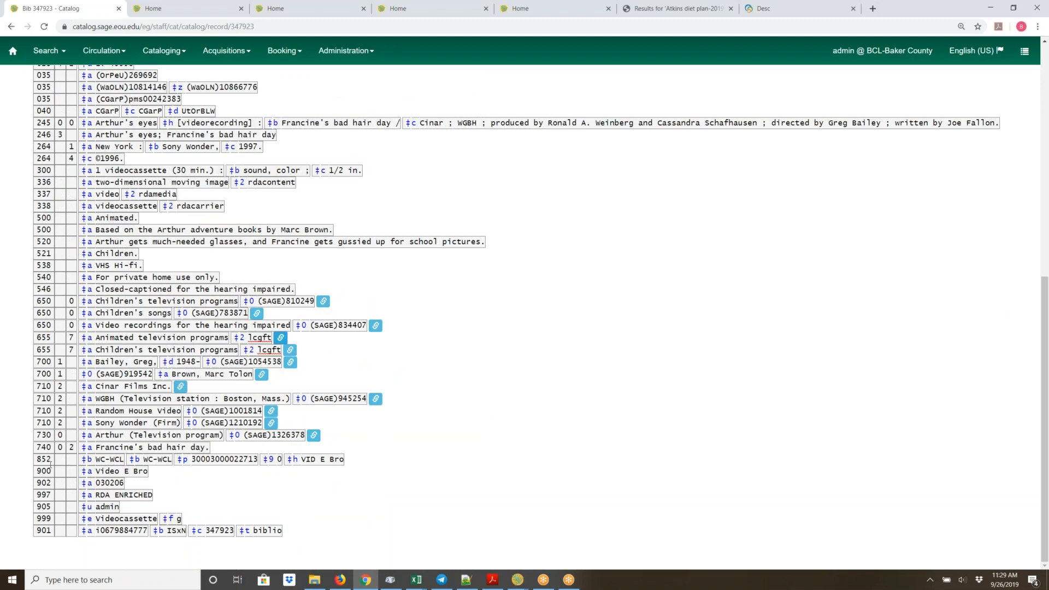
click(44, 459)
click(1044, 405)
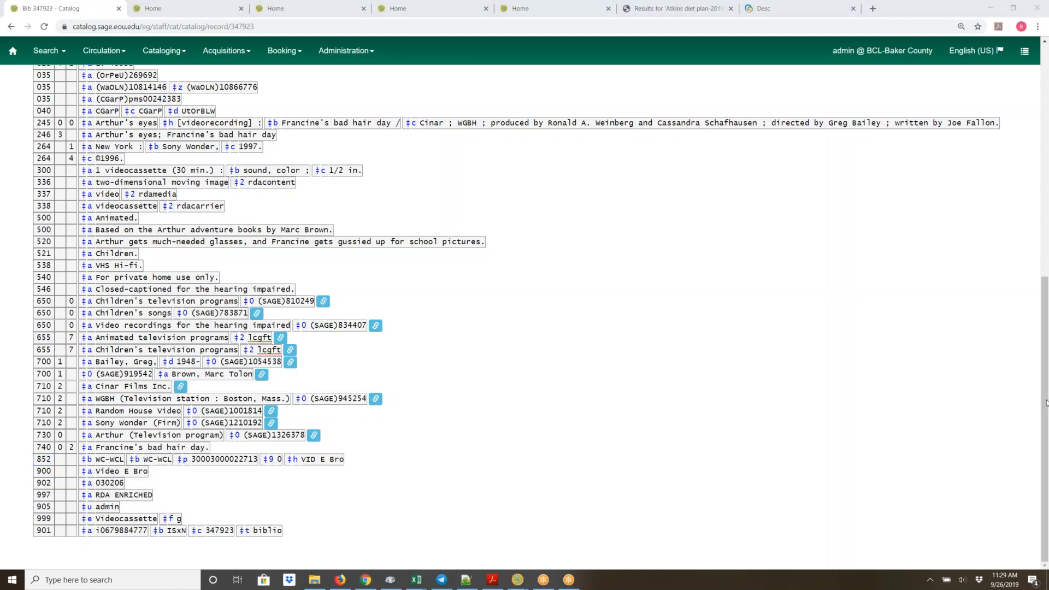
click(44, 462)
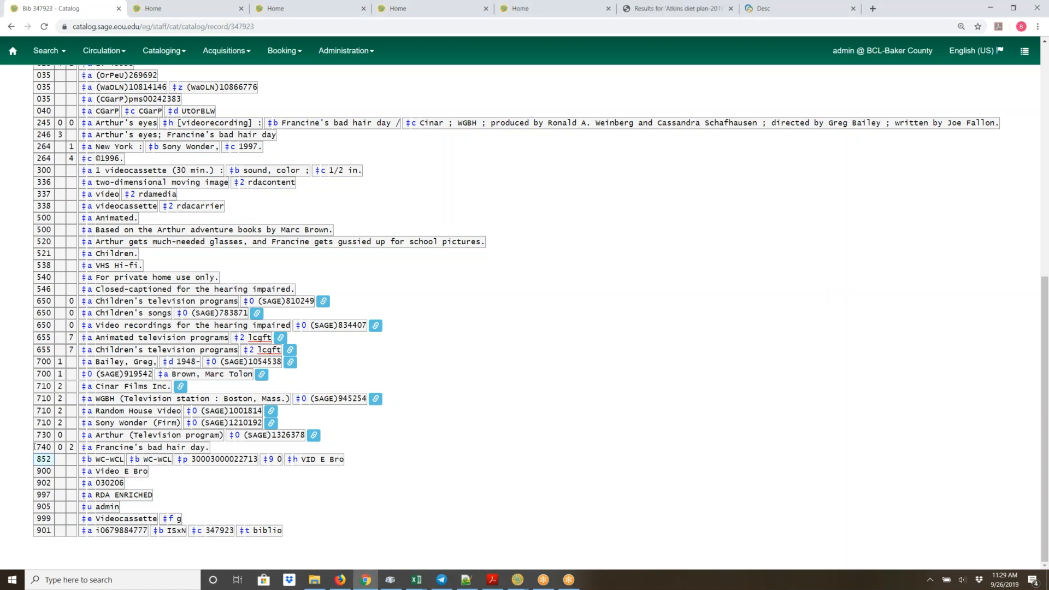
key(ctrl+Delete)
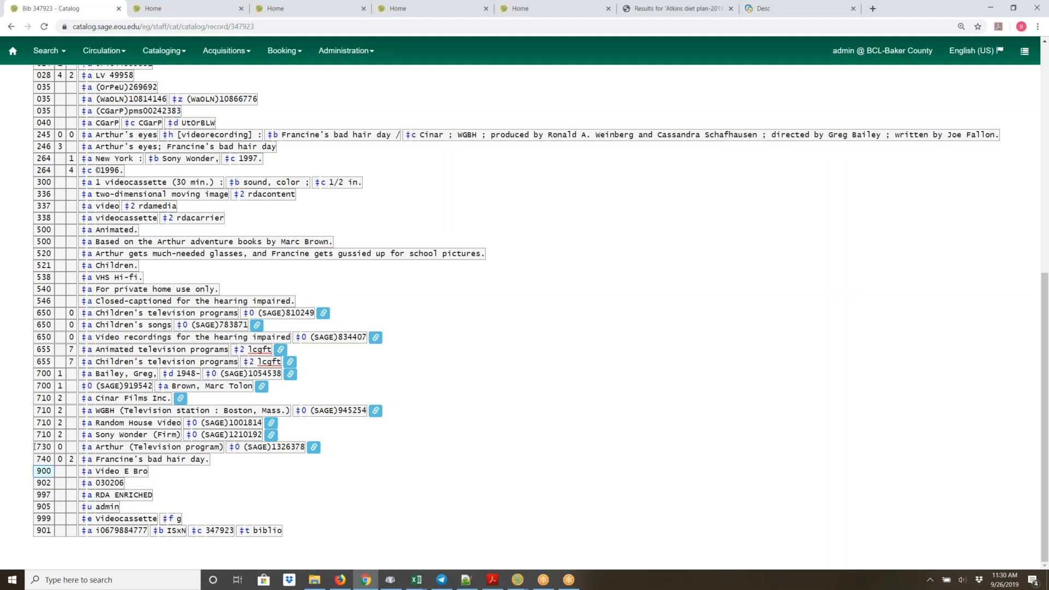
key(ctrl+Delete)
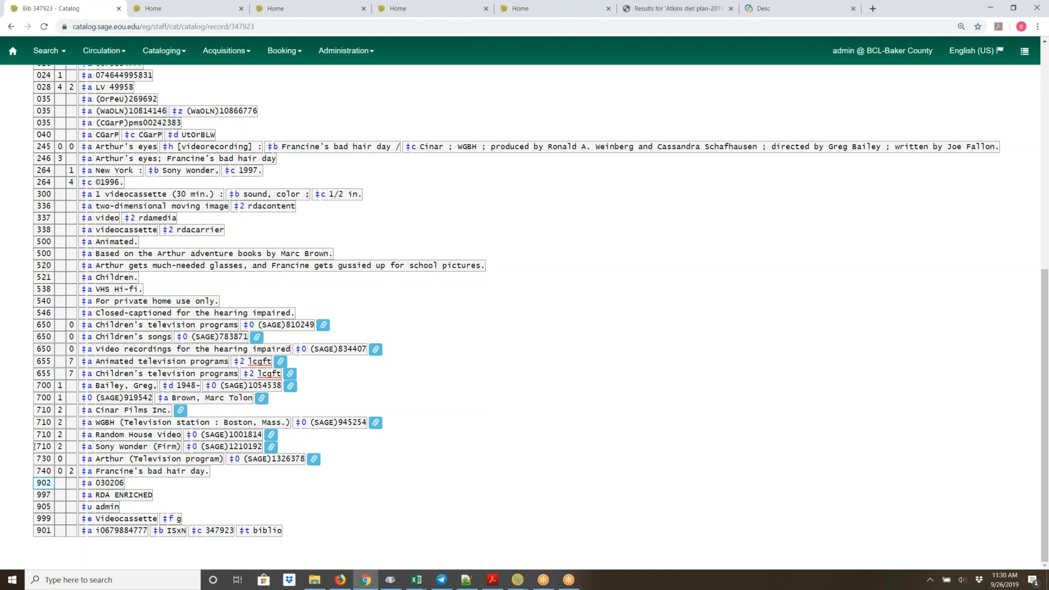
key(ctrl+Delete)
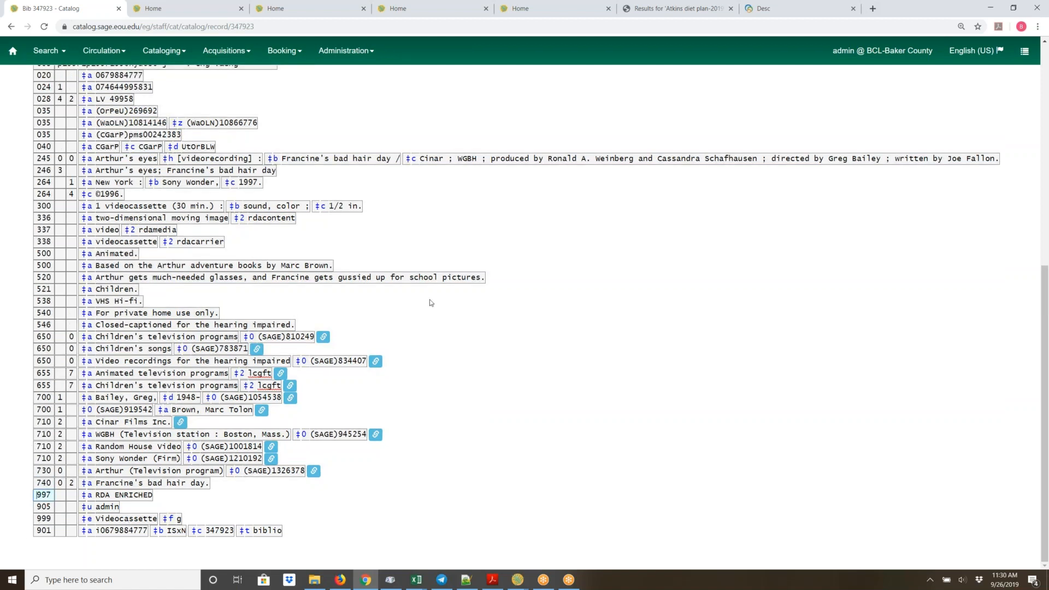
Save the edited "Arthur's eyes" MARC record and check its remaining fields
scroll(753, 190, up, 5)
click(833, 123)
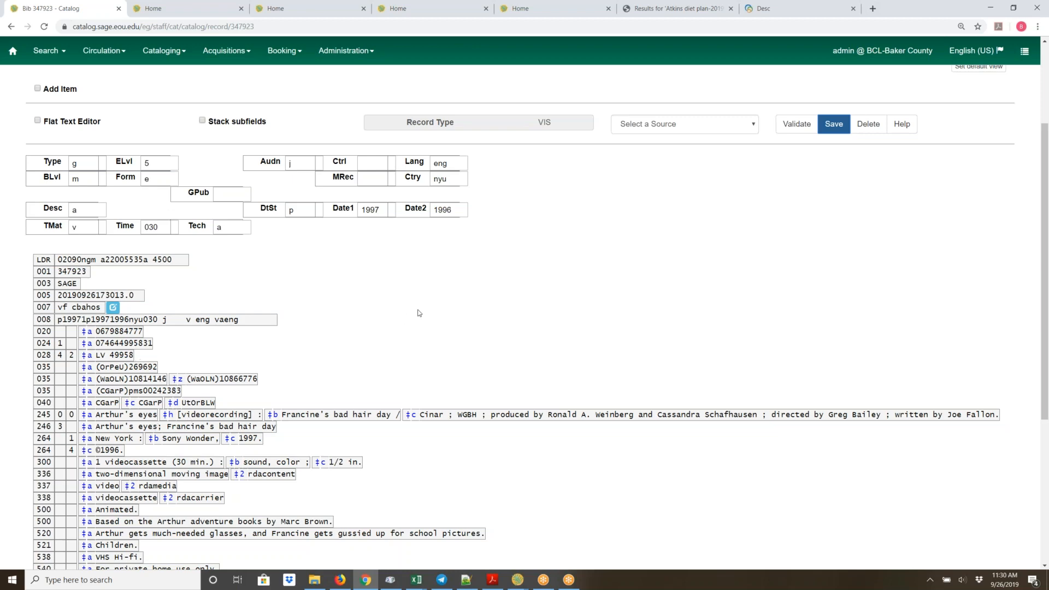
scroll(496, 299, down, 5)
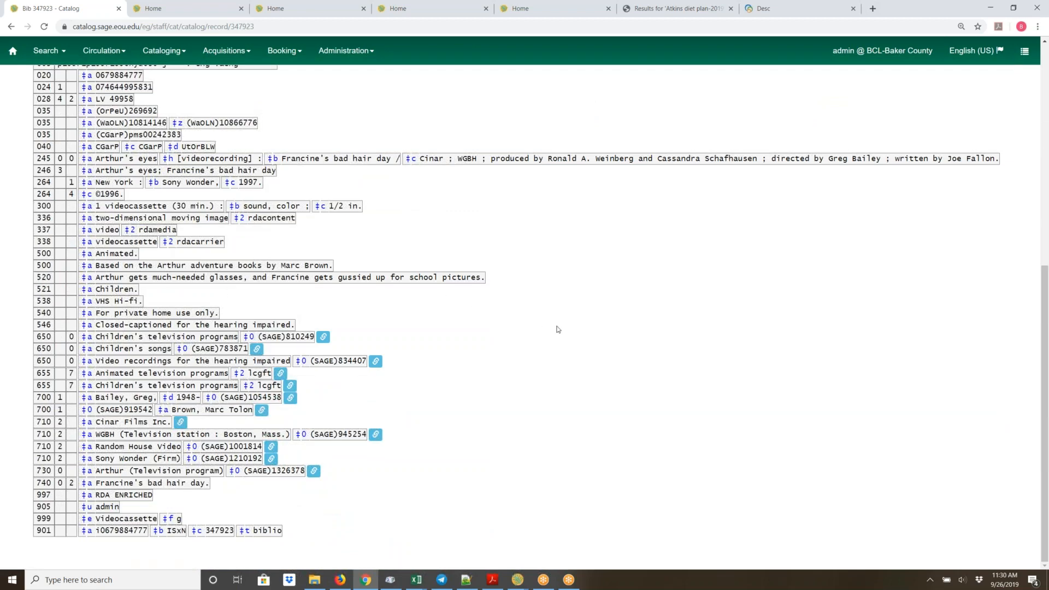
scroll(557, 330, up, 5)
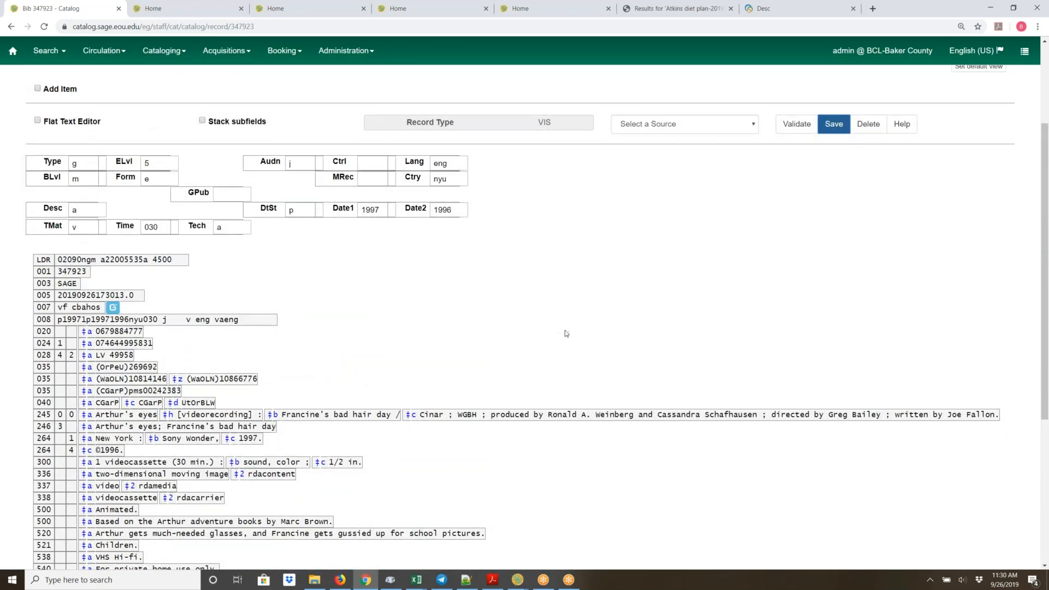
Review the saved "Arthur's eyes" record in its read-only MARC display
scroll(566, 333, up, 2)
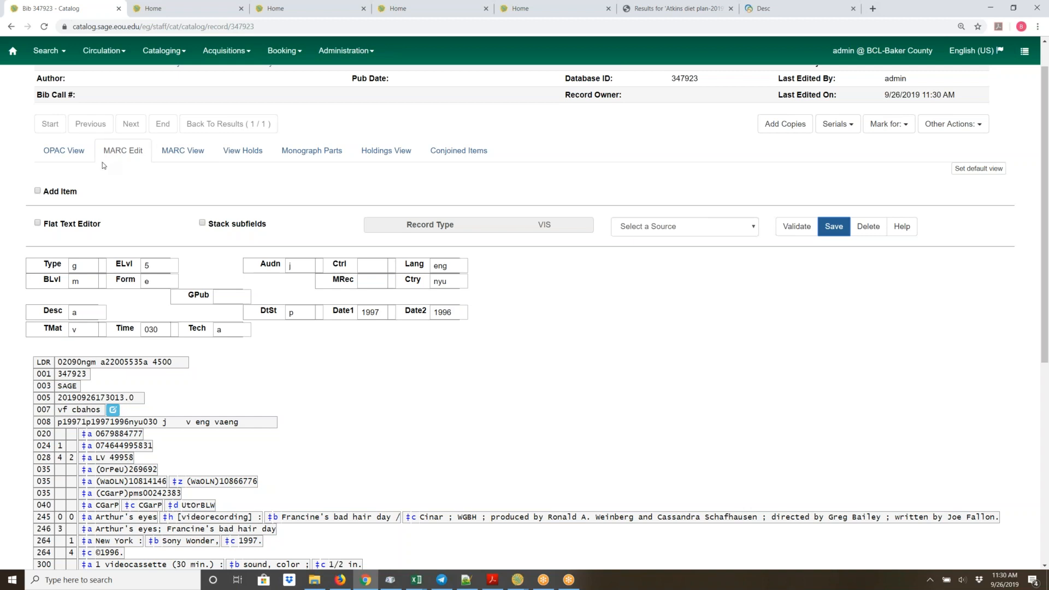
click(167, 161)
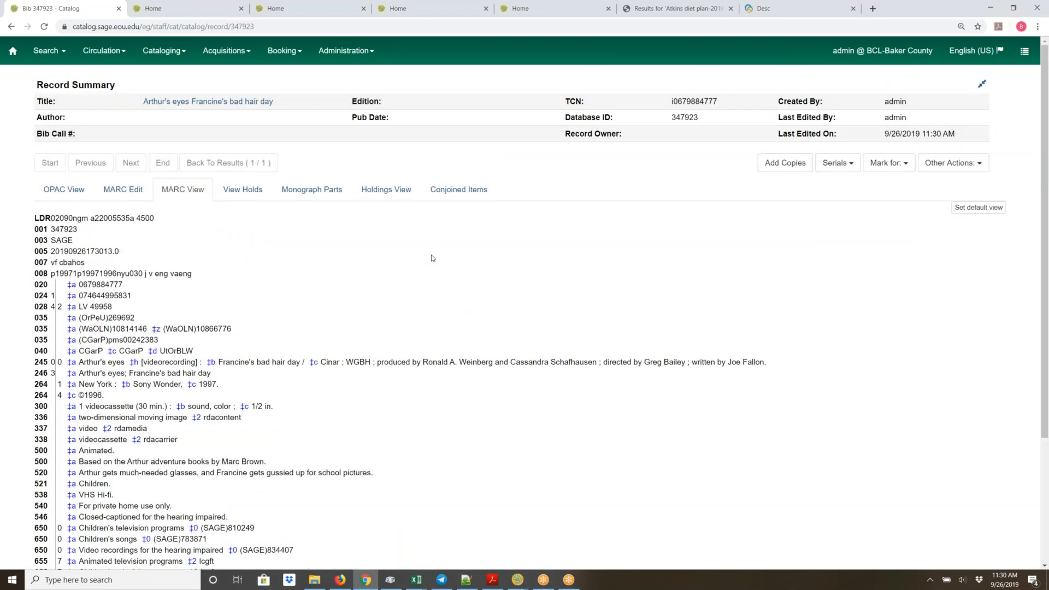
scroll(475, 262, down, 3)
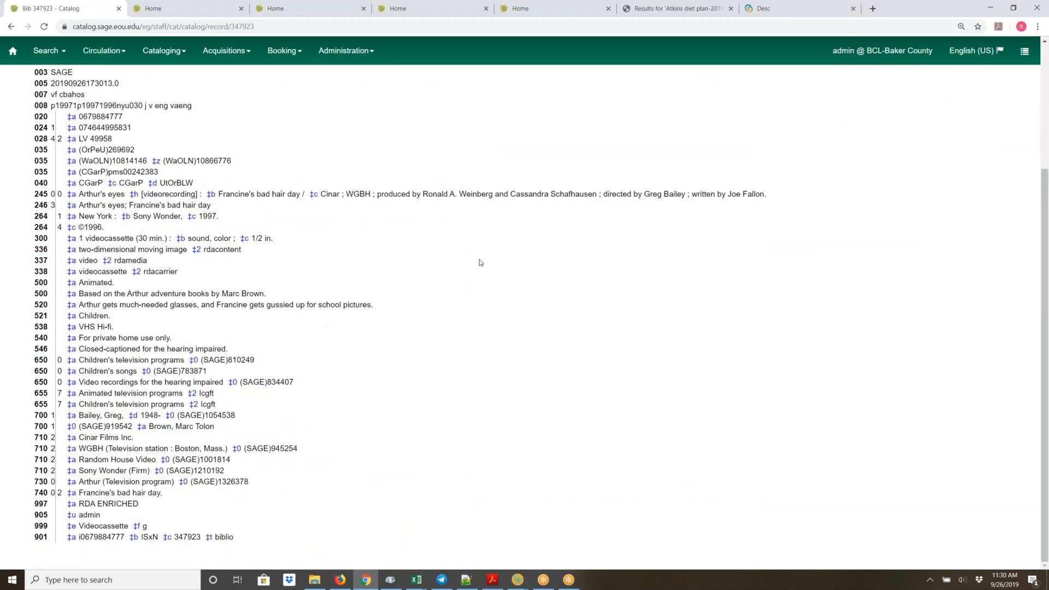
scroll(478, 263, up, 3)
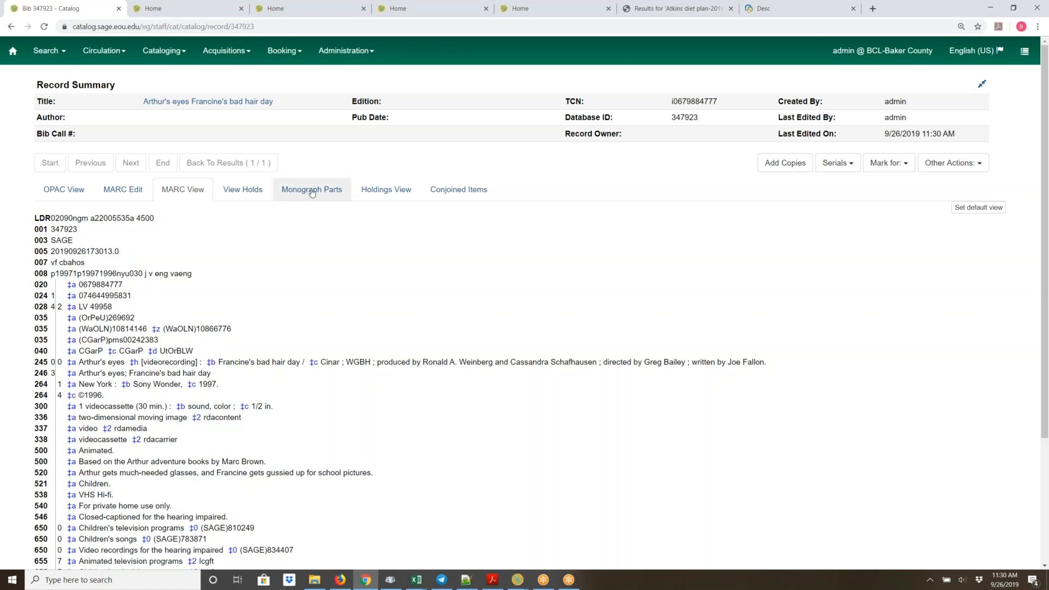
Show the record's holdings for the whole SAGE system
click(384, 195)
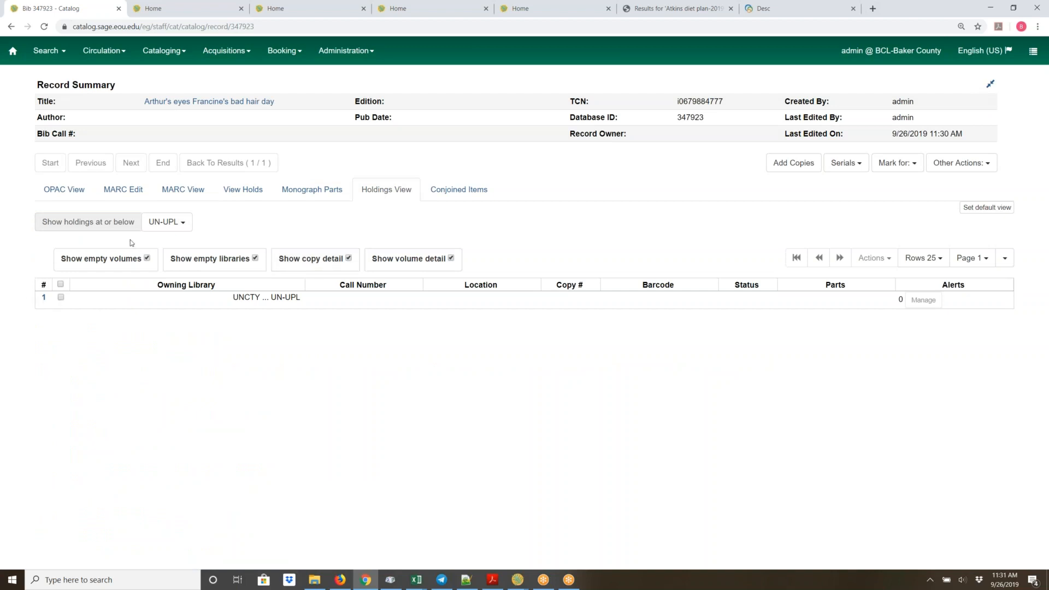
click(183, 223)
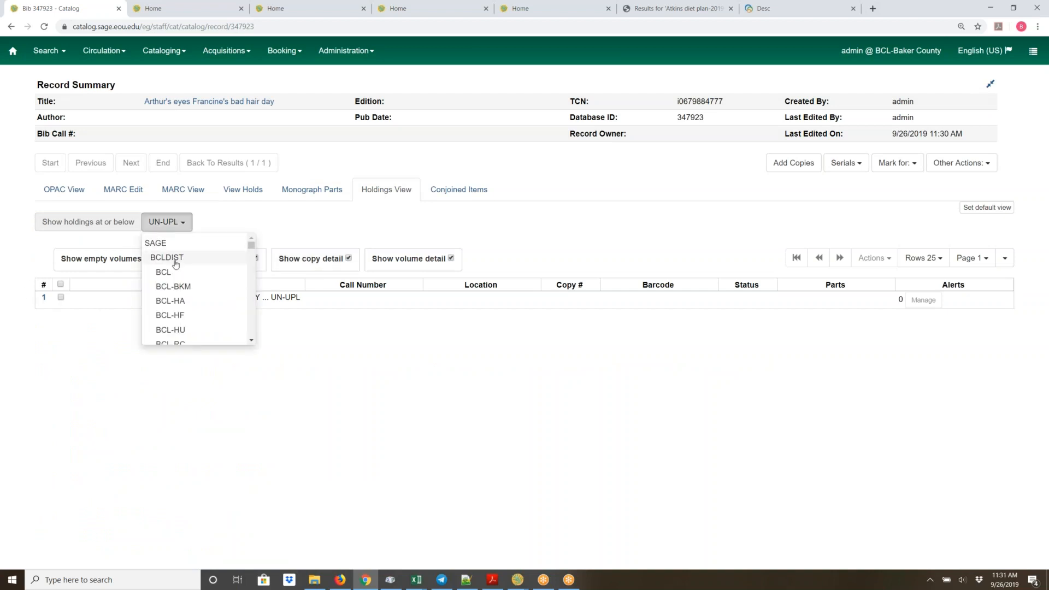
click(155, 241)
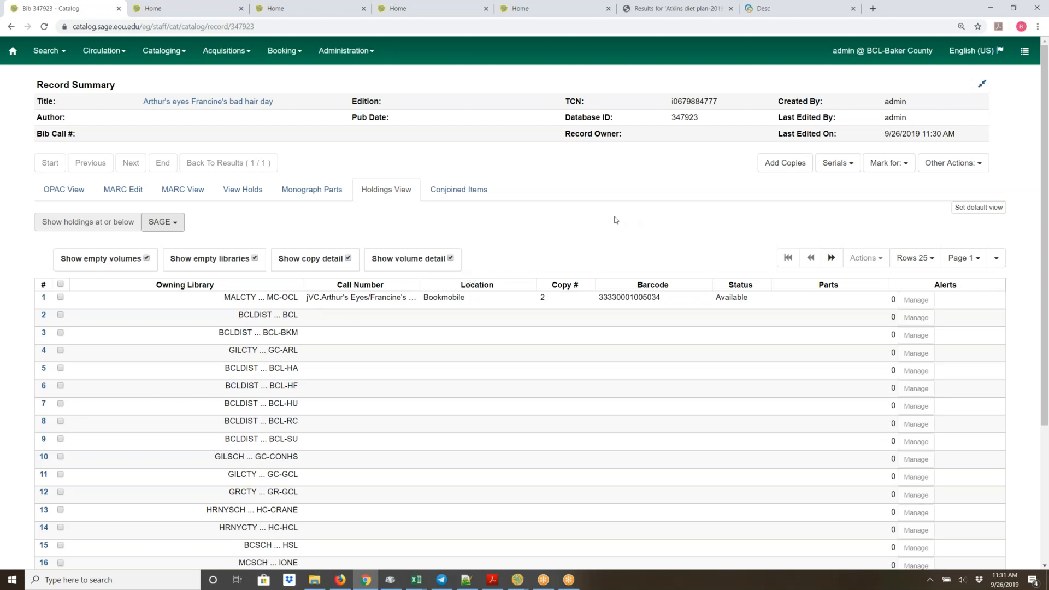
Open the MC-OCL Bookmobile holding for editing of volumes and copies, and examine its call number and copy attributes
click(426, 304)
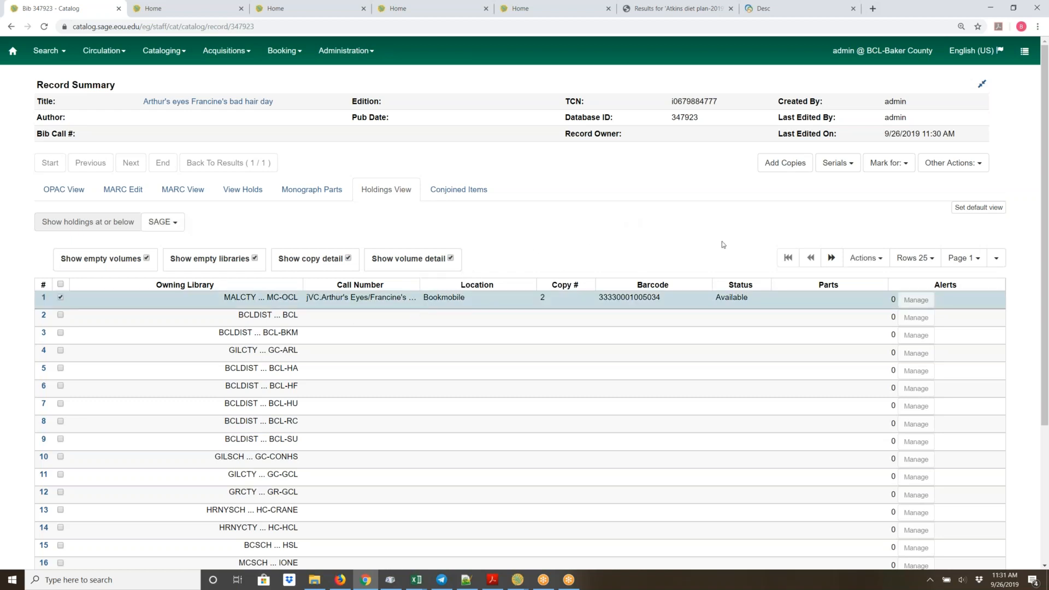
click(866, 257)
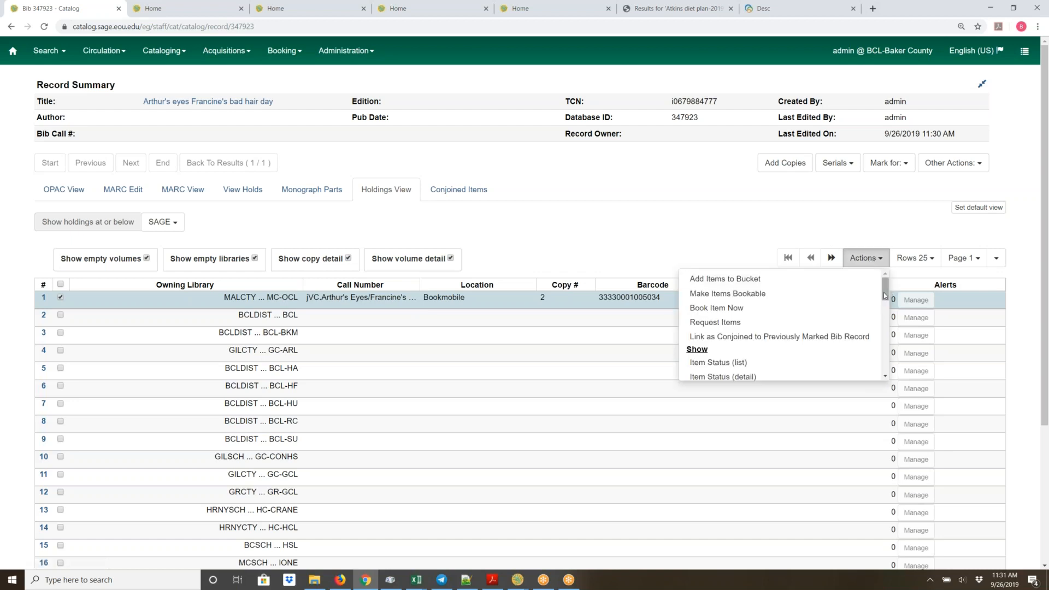
drag(886, 294, 885, 308)
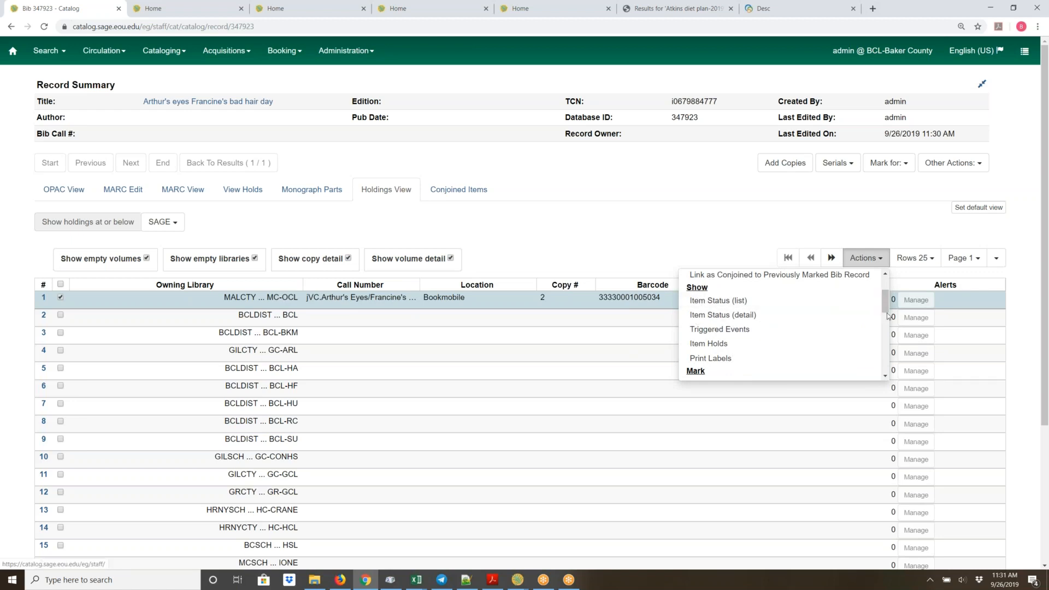
drag(887, 311, 892, 352)
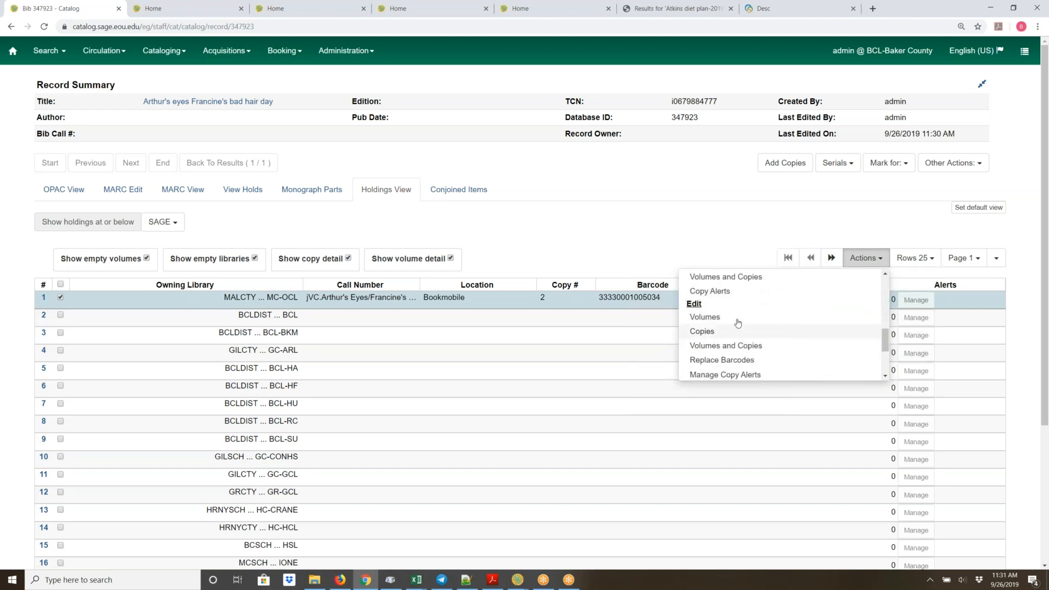
click(703, 346)
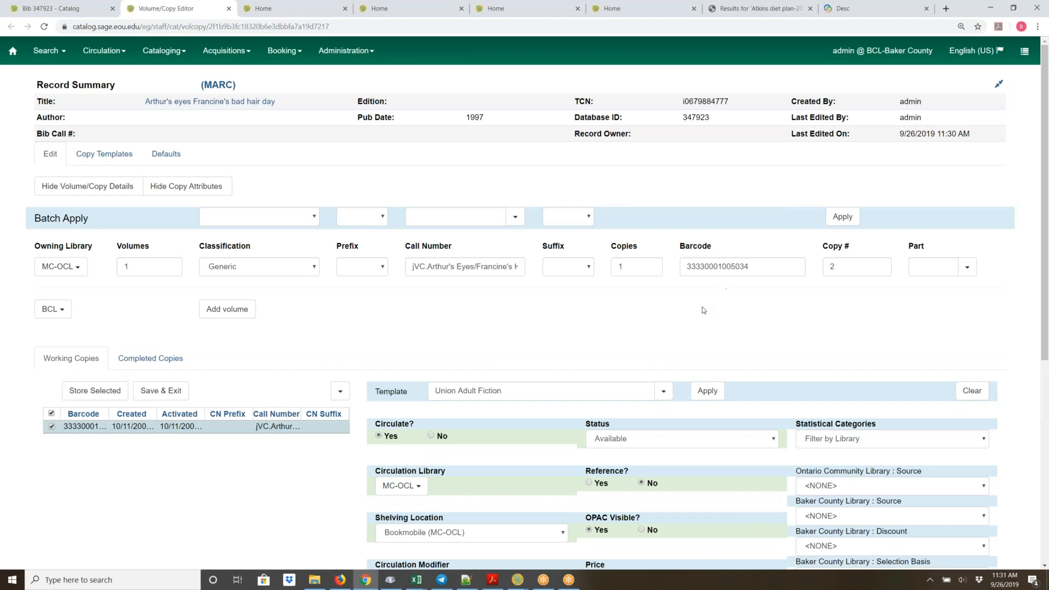
scroll(599, 297, down, 2)
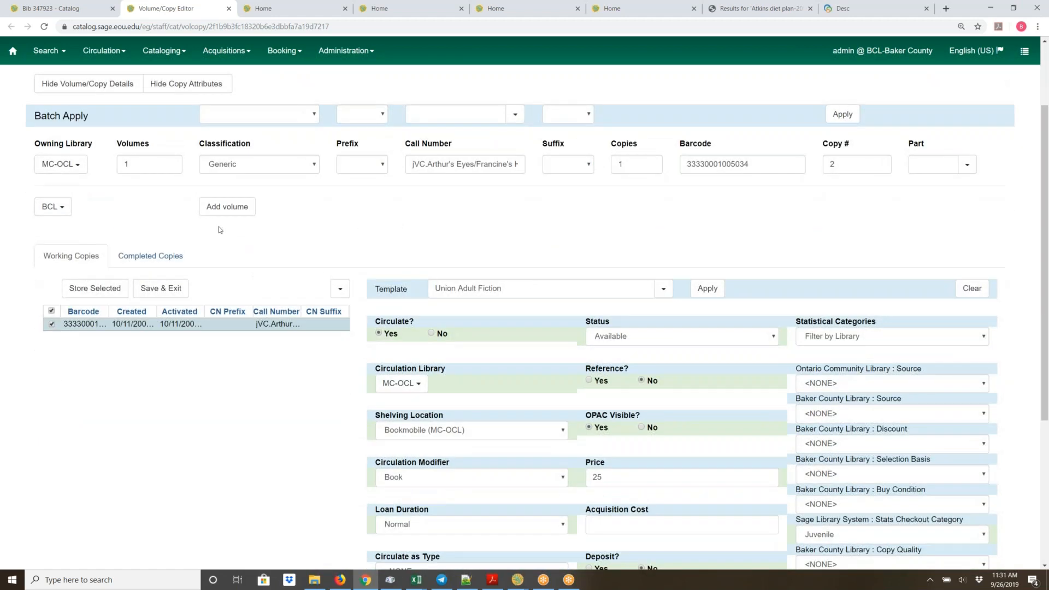
scroll(336, 210, down, 2)
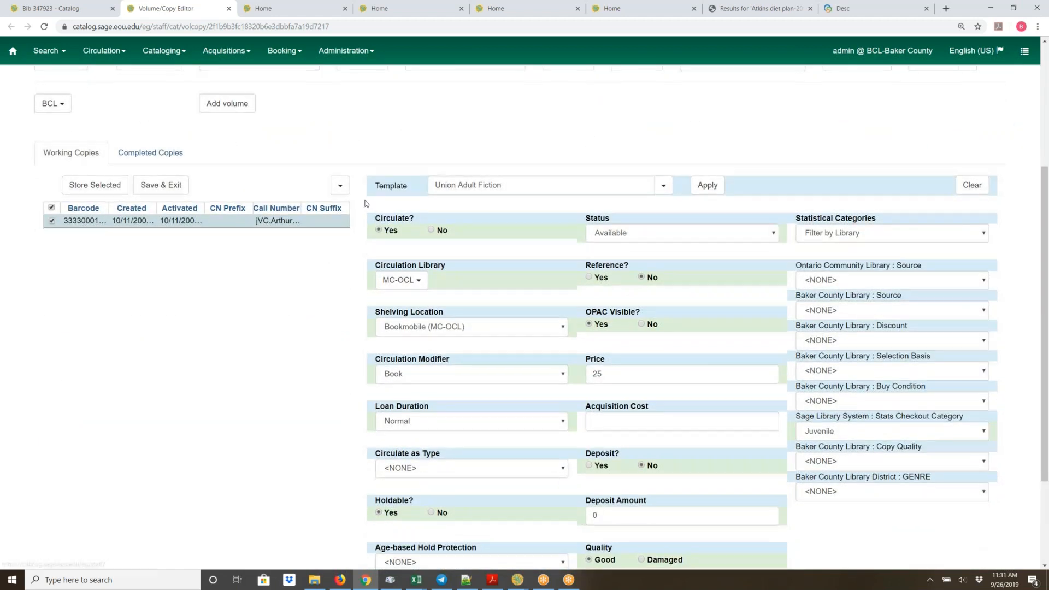
scroll(362, 206, down, 2)
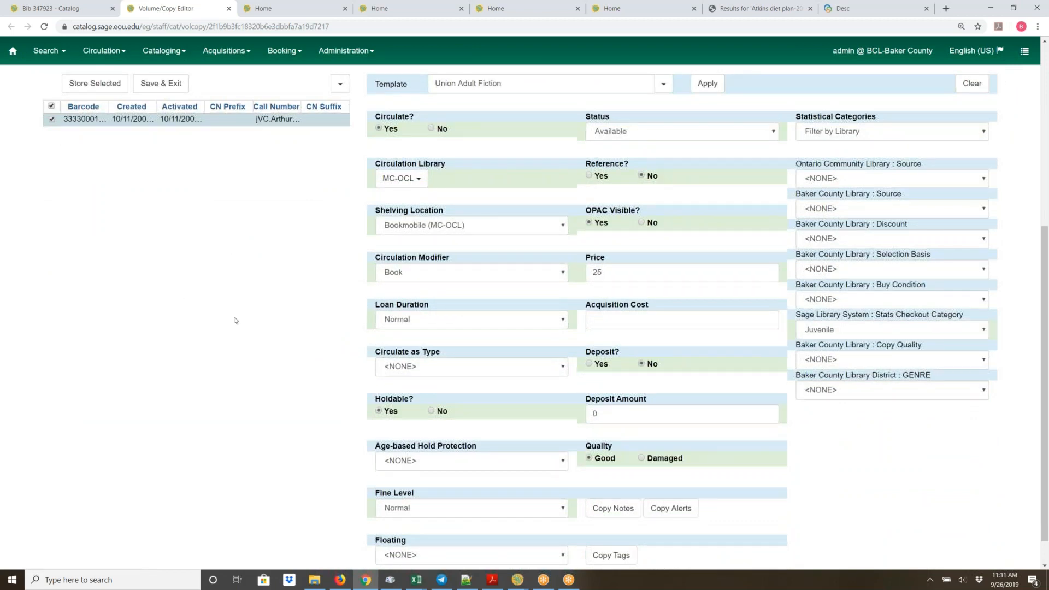
scroll(221, 319, up, 1)
scroll(221, 319, up, 5)
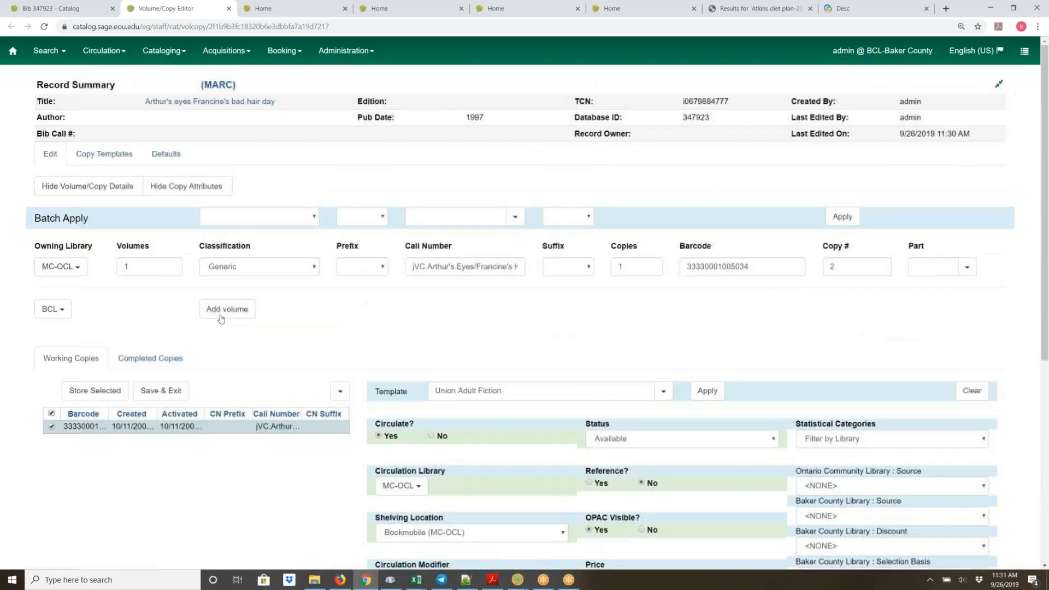